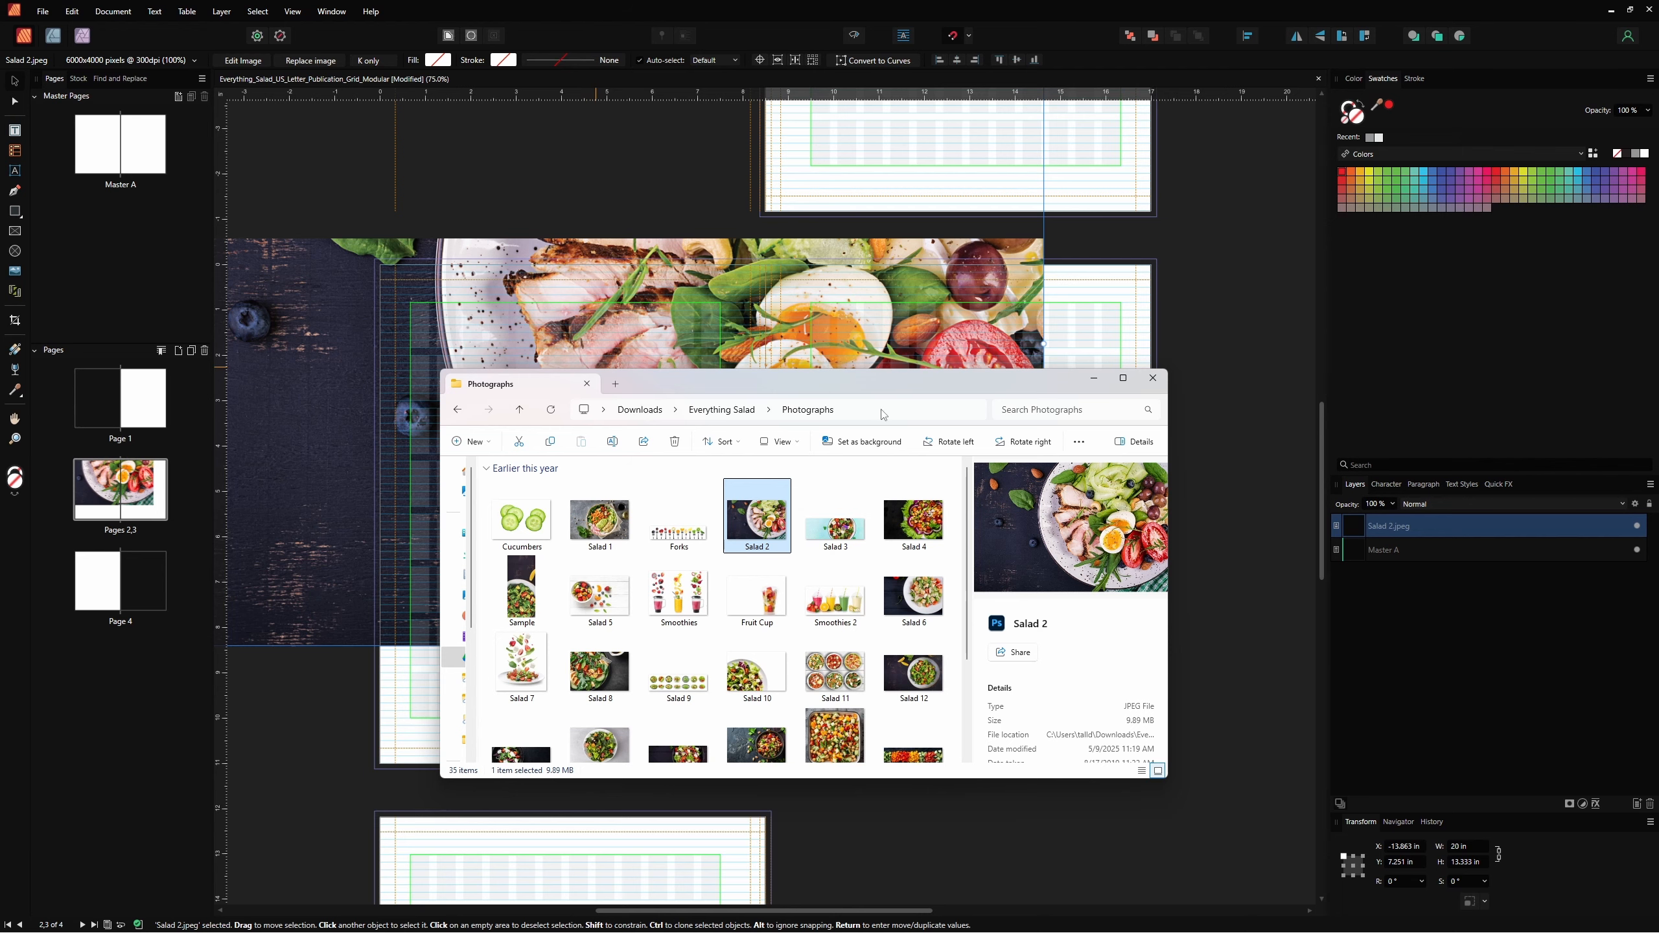
Minimize the Photographs folder window and move the Salad 2 photo so that it covers the spread of pages 2 and 3.
click(1093, 379)
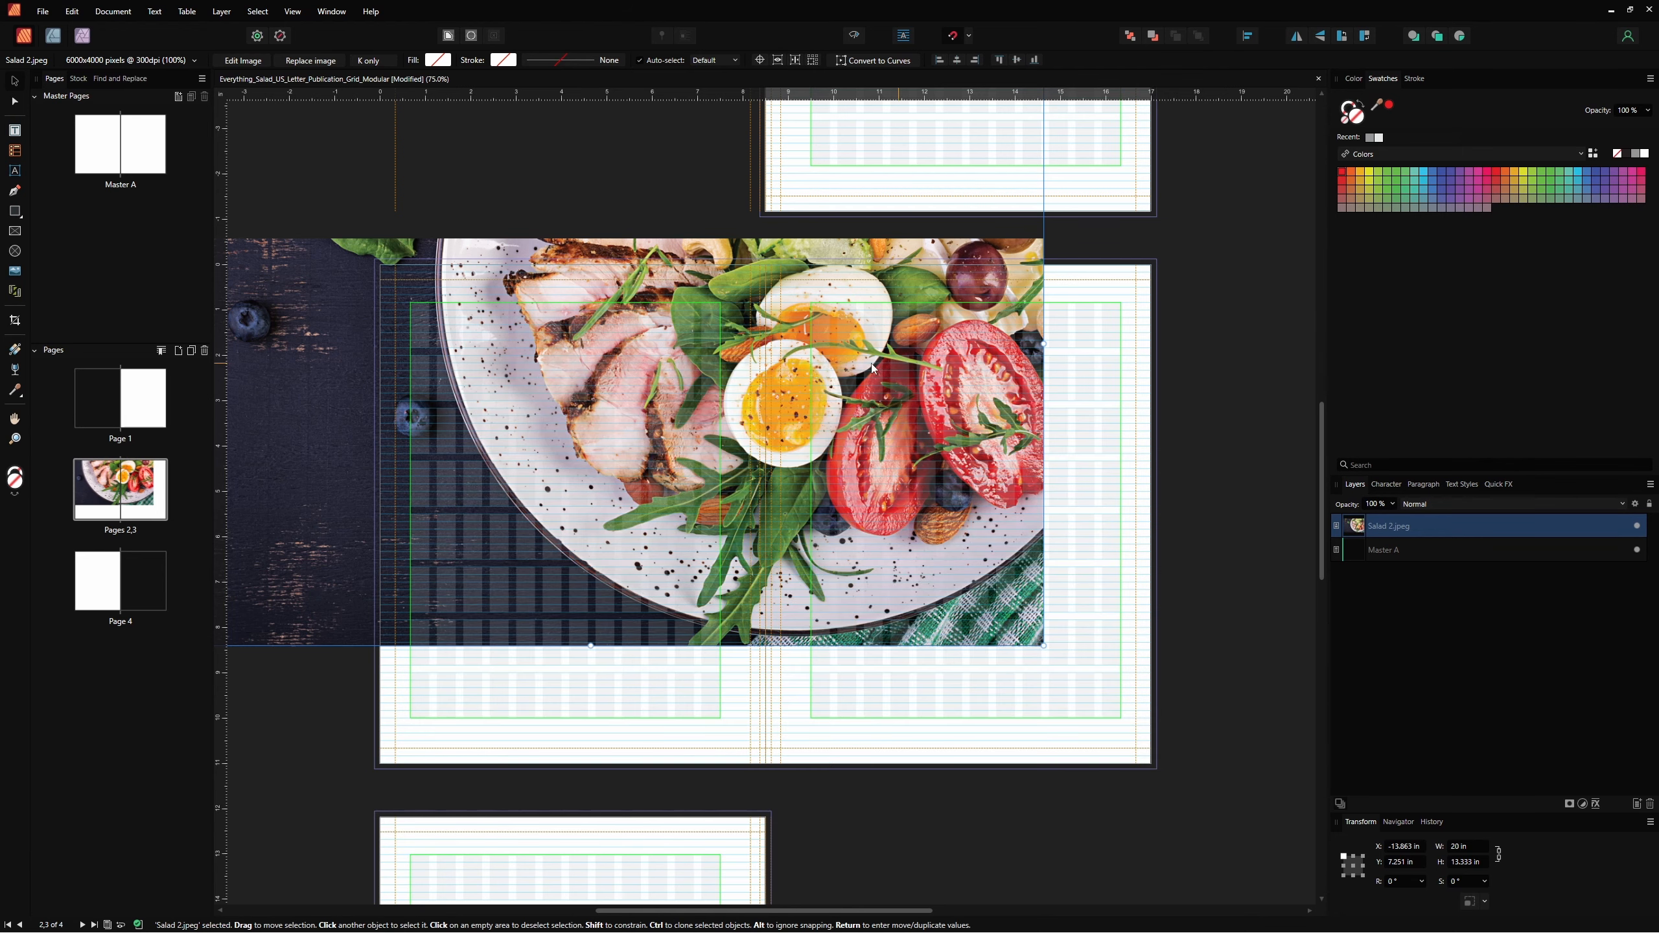
drag(517, 382, 688, 549)
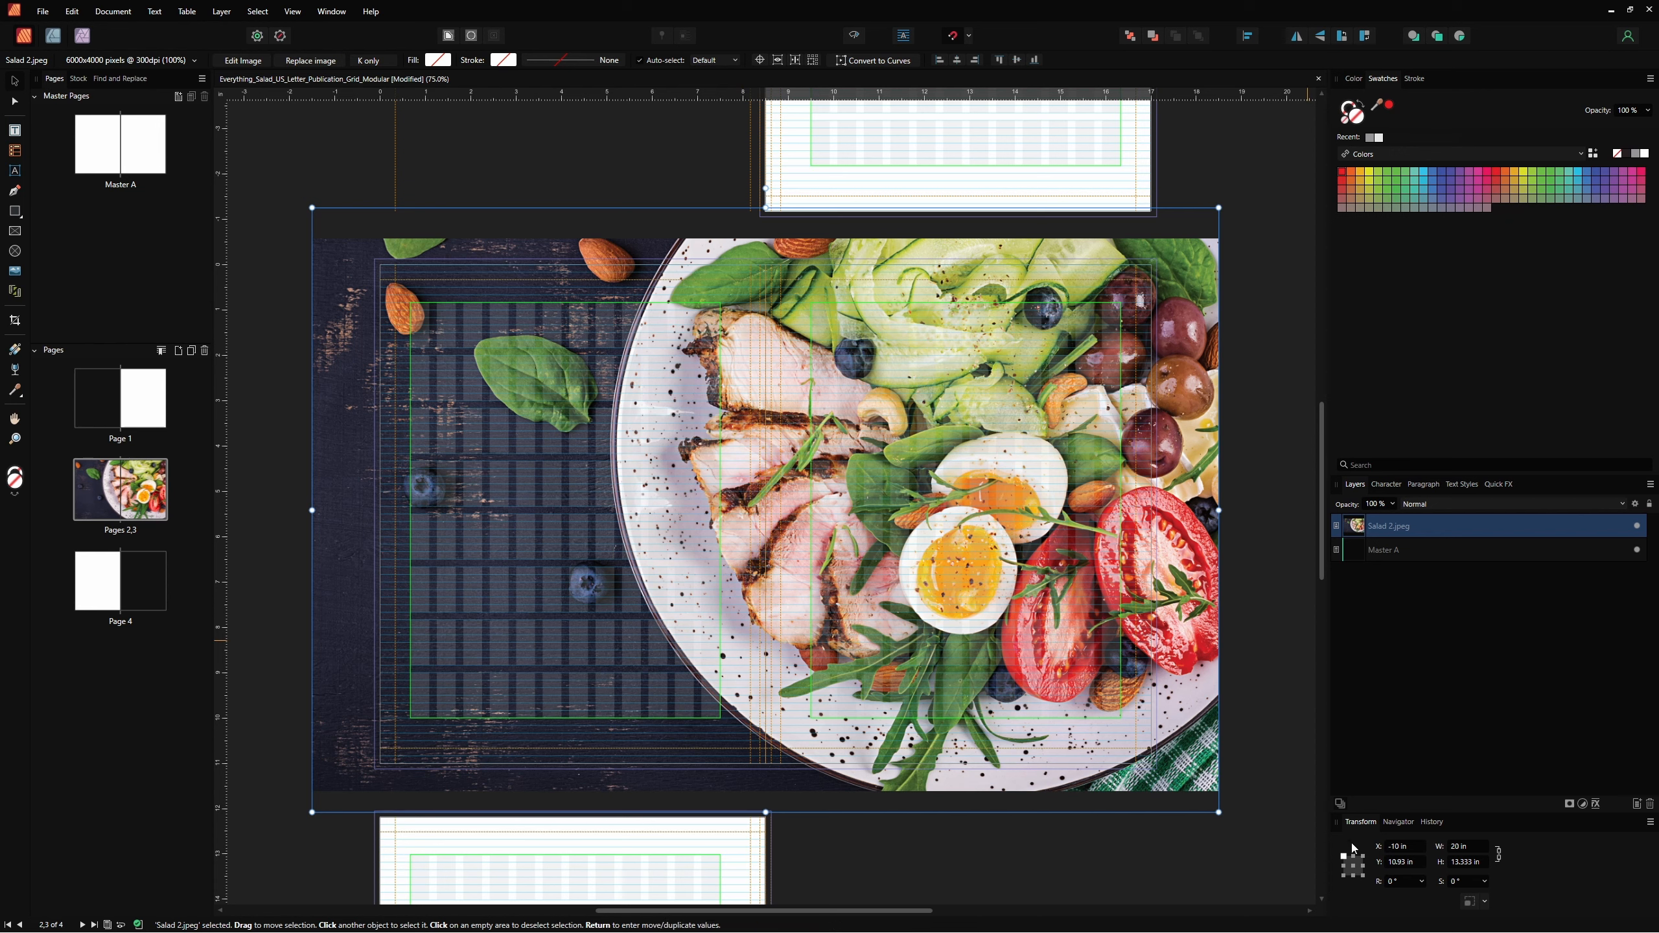
Scale the Salad 2 photo down to about 7.7 by 5.1 in, keeping its proportions, and delete it from the spread.
click(1498, 856)
click(1498, 860)
click(1499, 860)
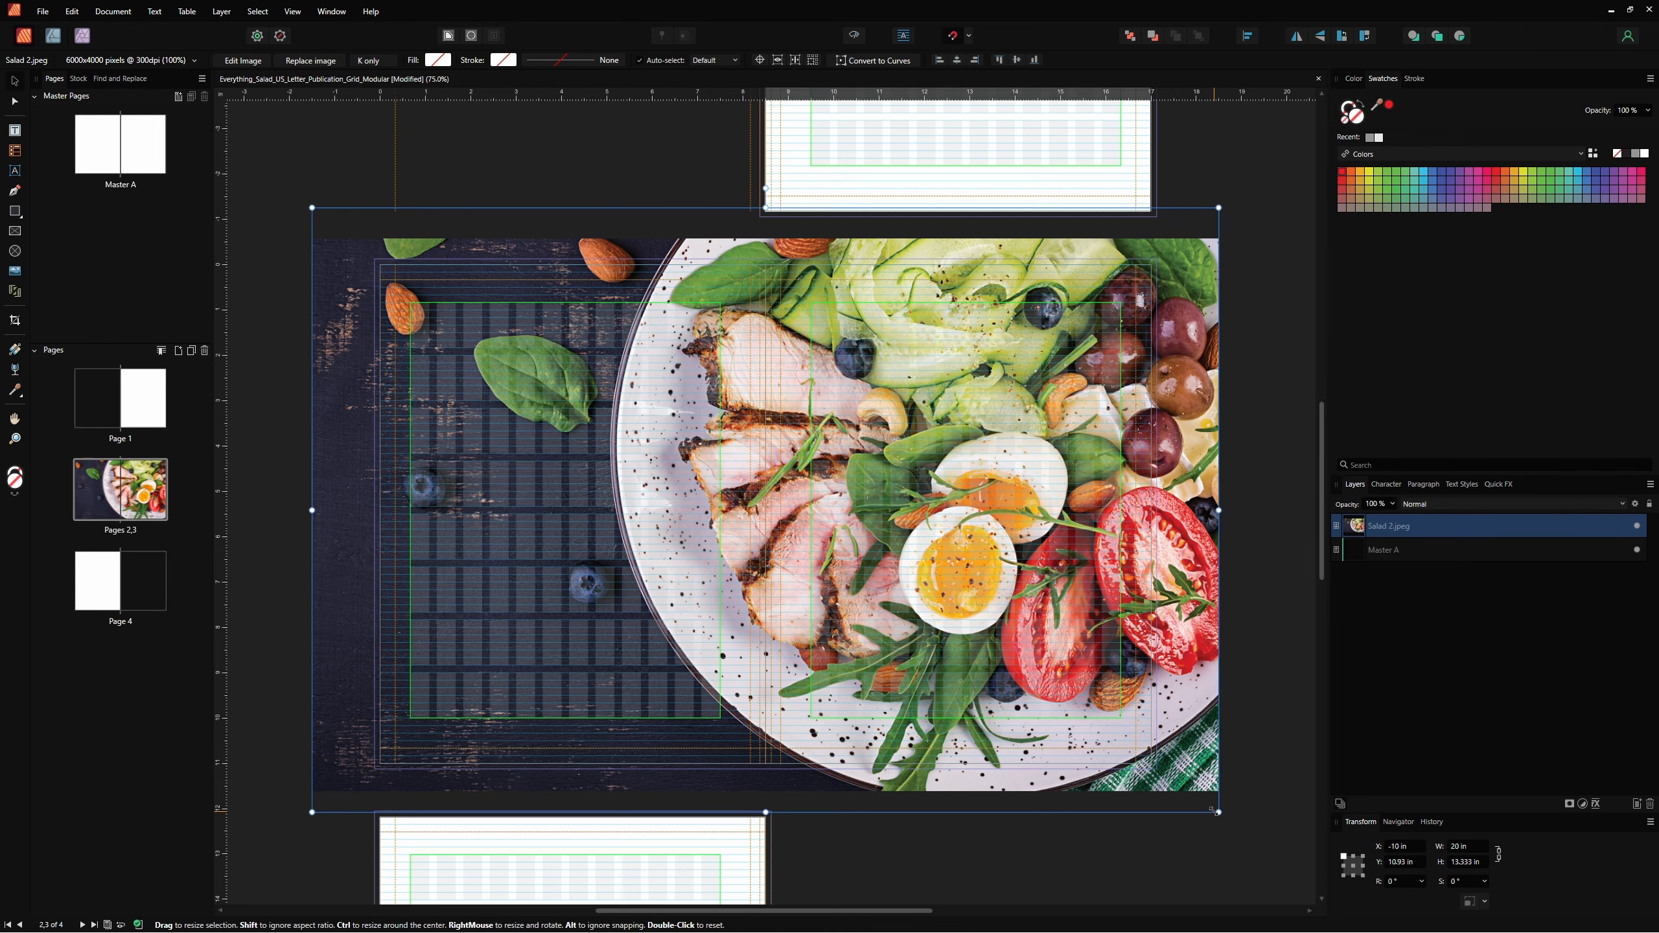
drag(1214, 810, 1159, 765)
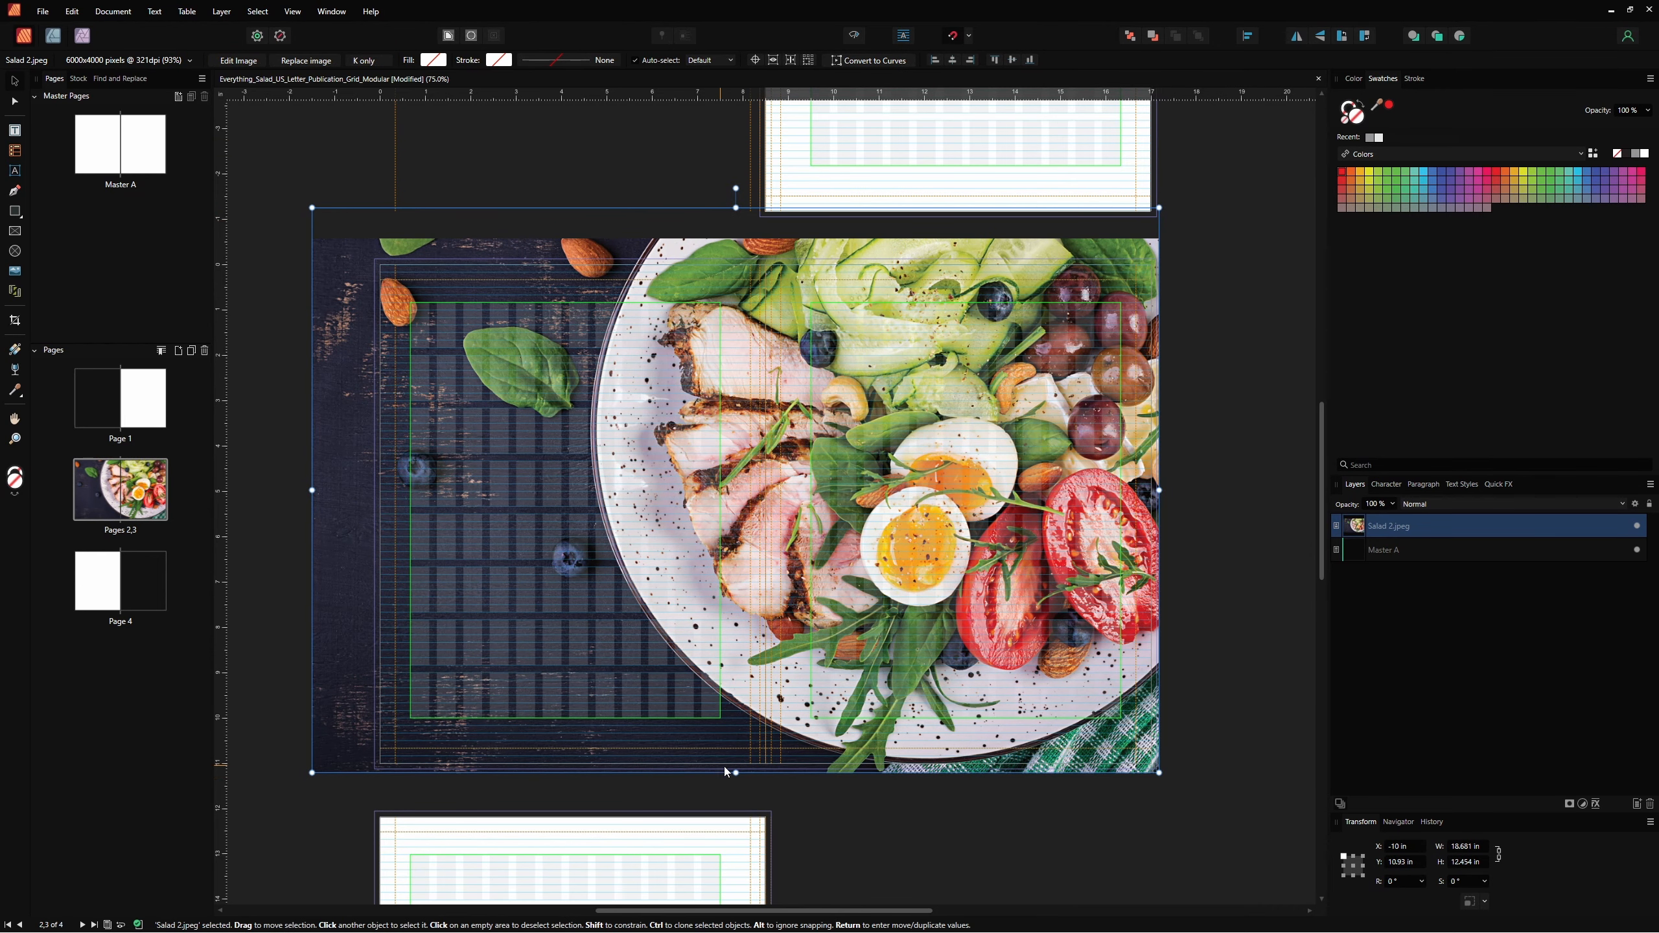
mouse_move(731, 772)
mouse_down()
mouse_move(706, 526)
mouse_move(754, 775)
mouse_up()
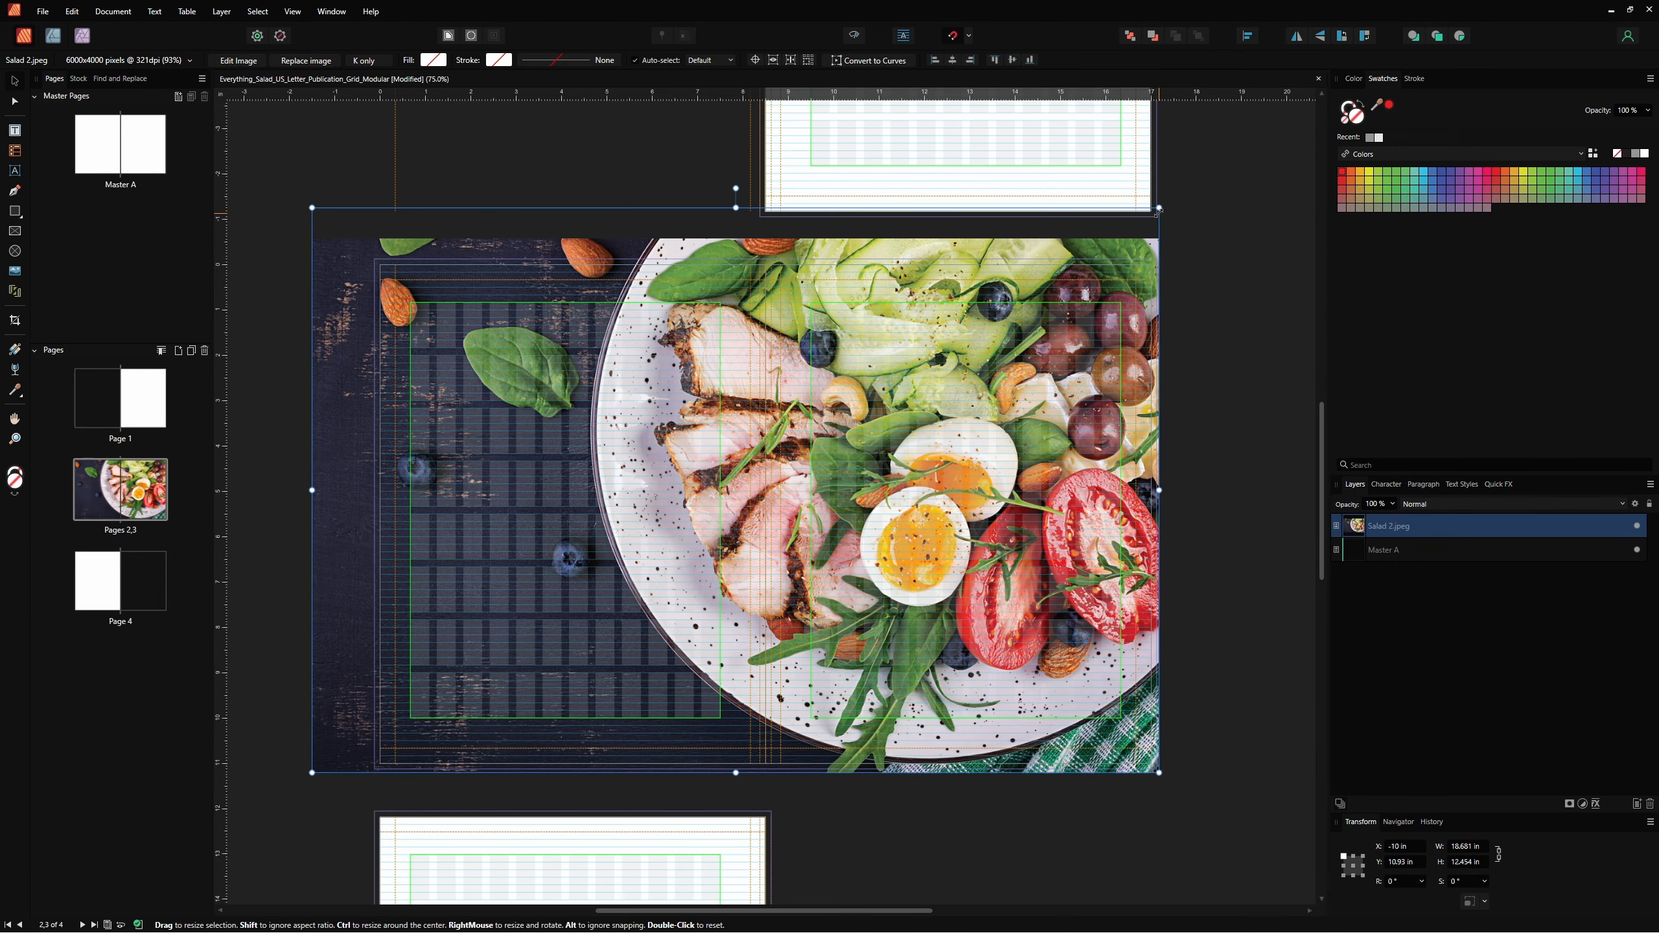
drag(1158, 210, 682, 578)
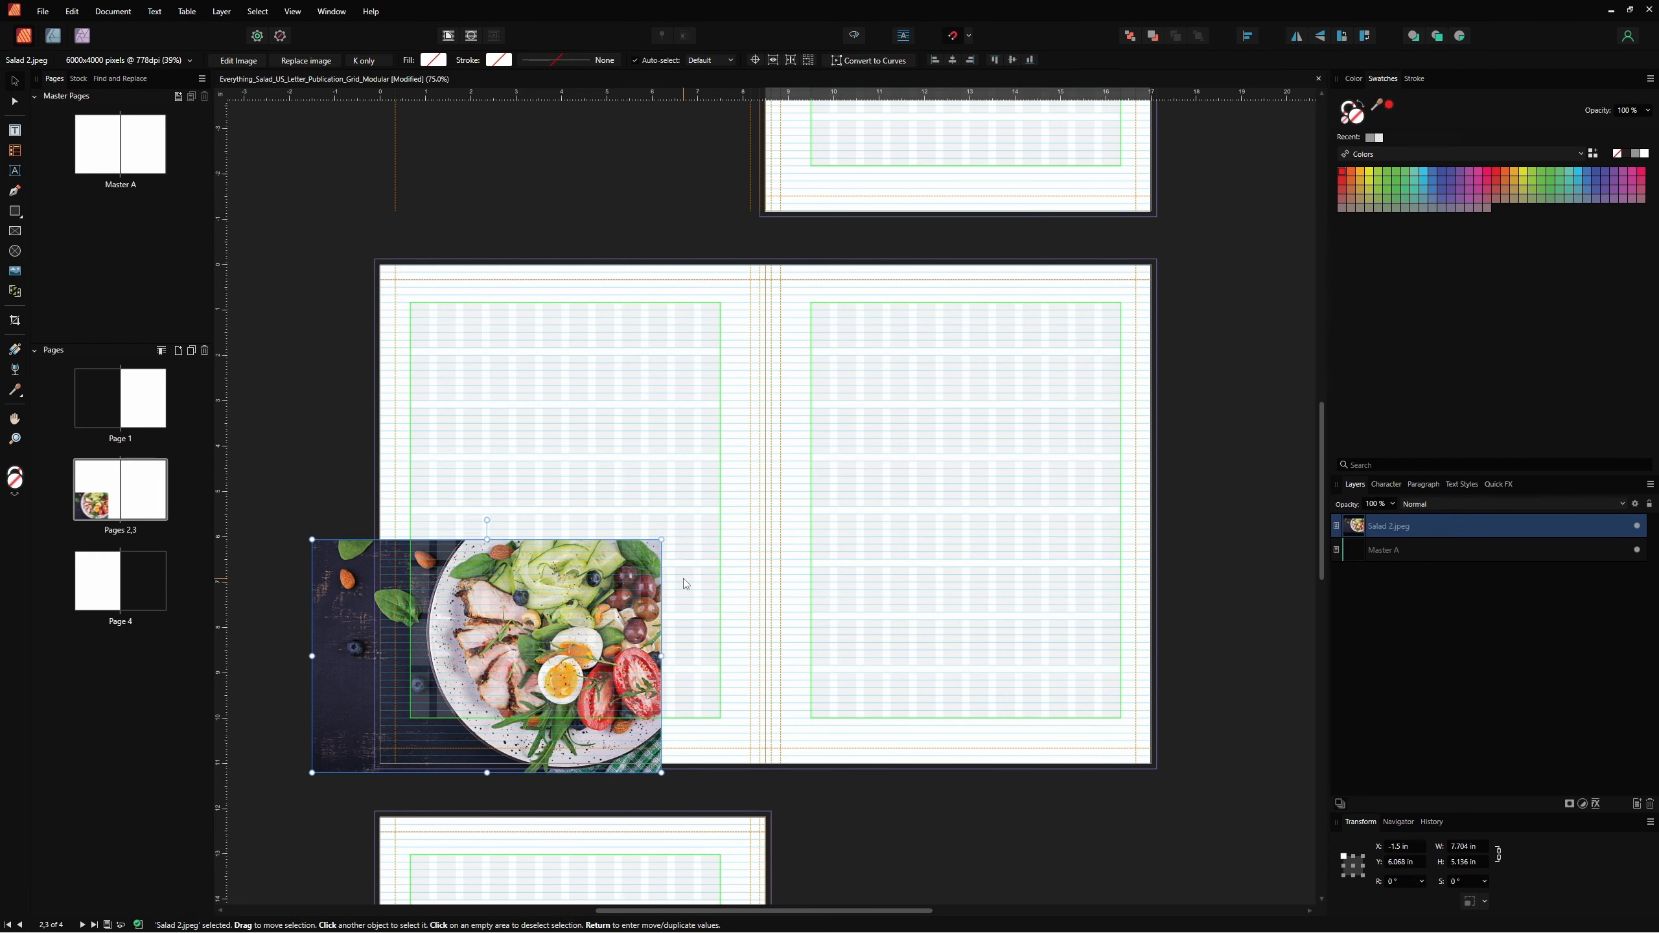
key(Delete)
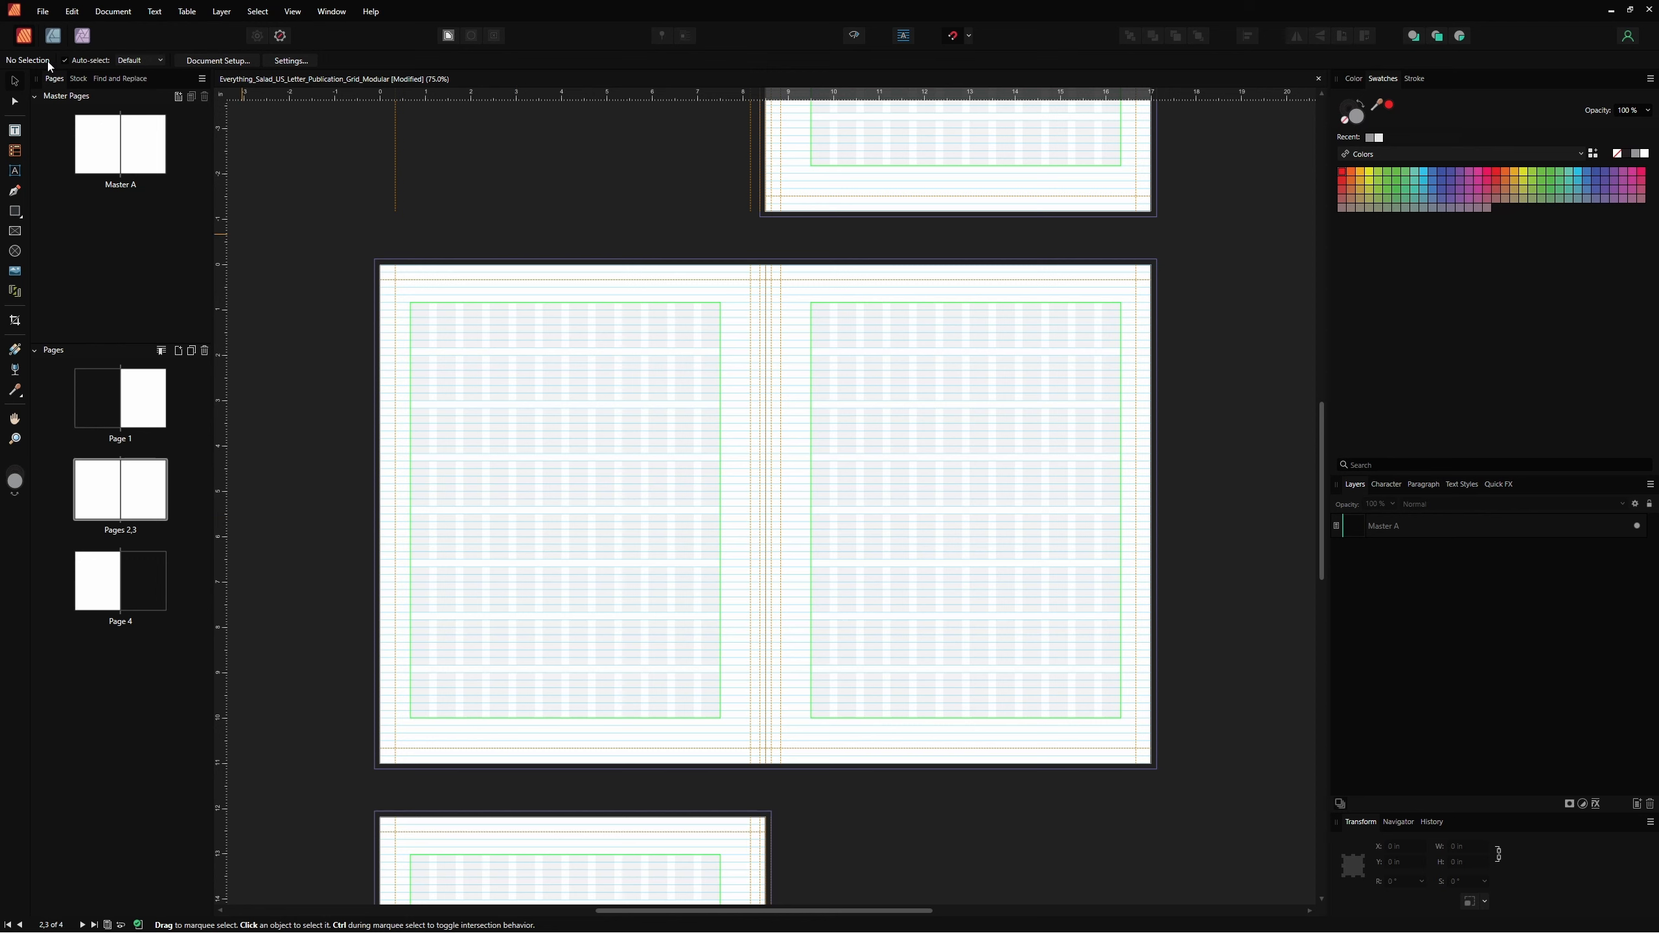
Place the Salad 1 photo at a custom size from the left page's upper-left margin corner across the gutter, and remove it again.
click(42, 11)
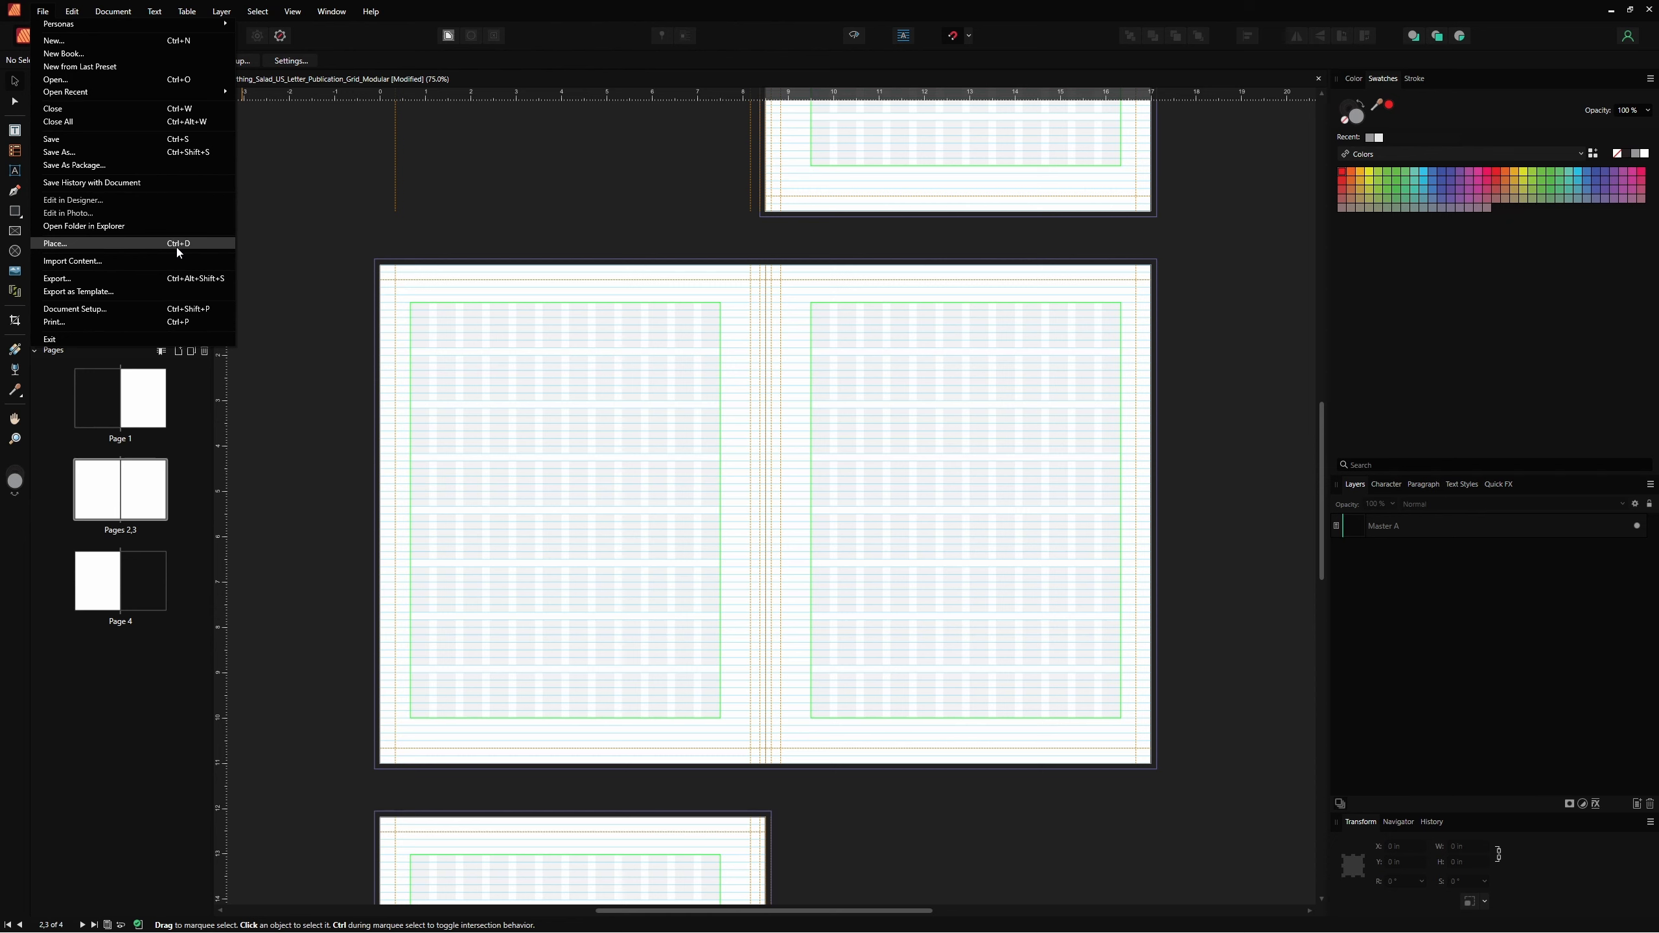
click(139, 249)
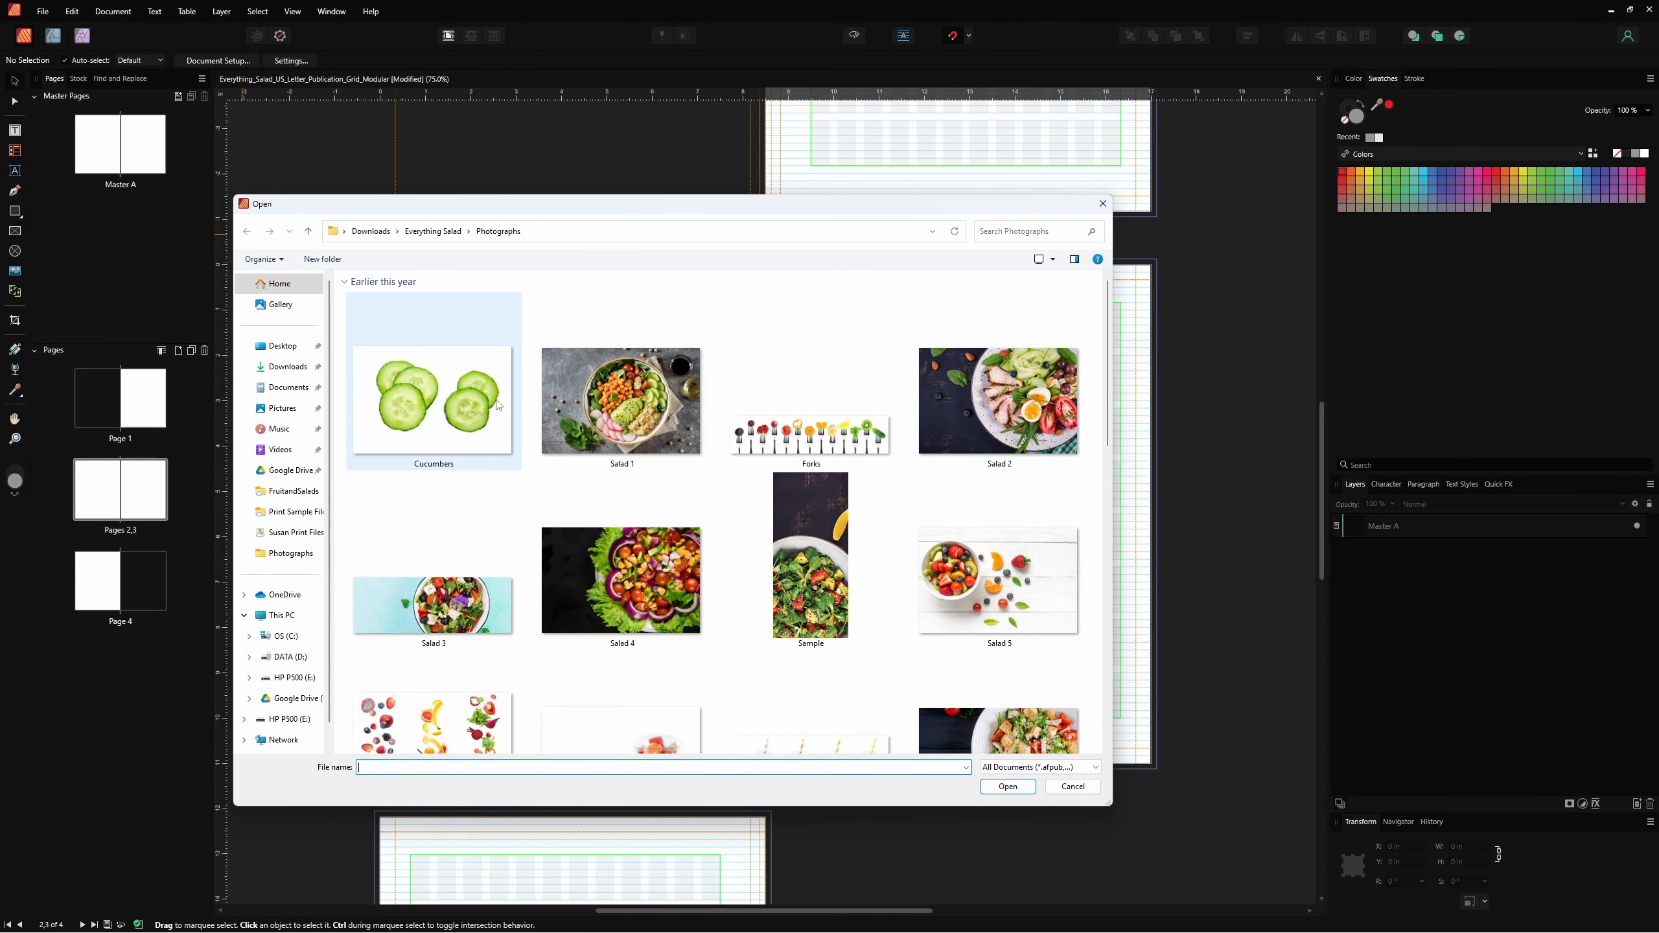
click(620, 399)
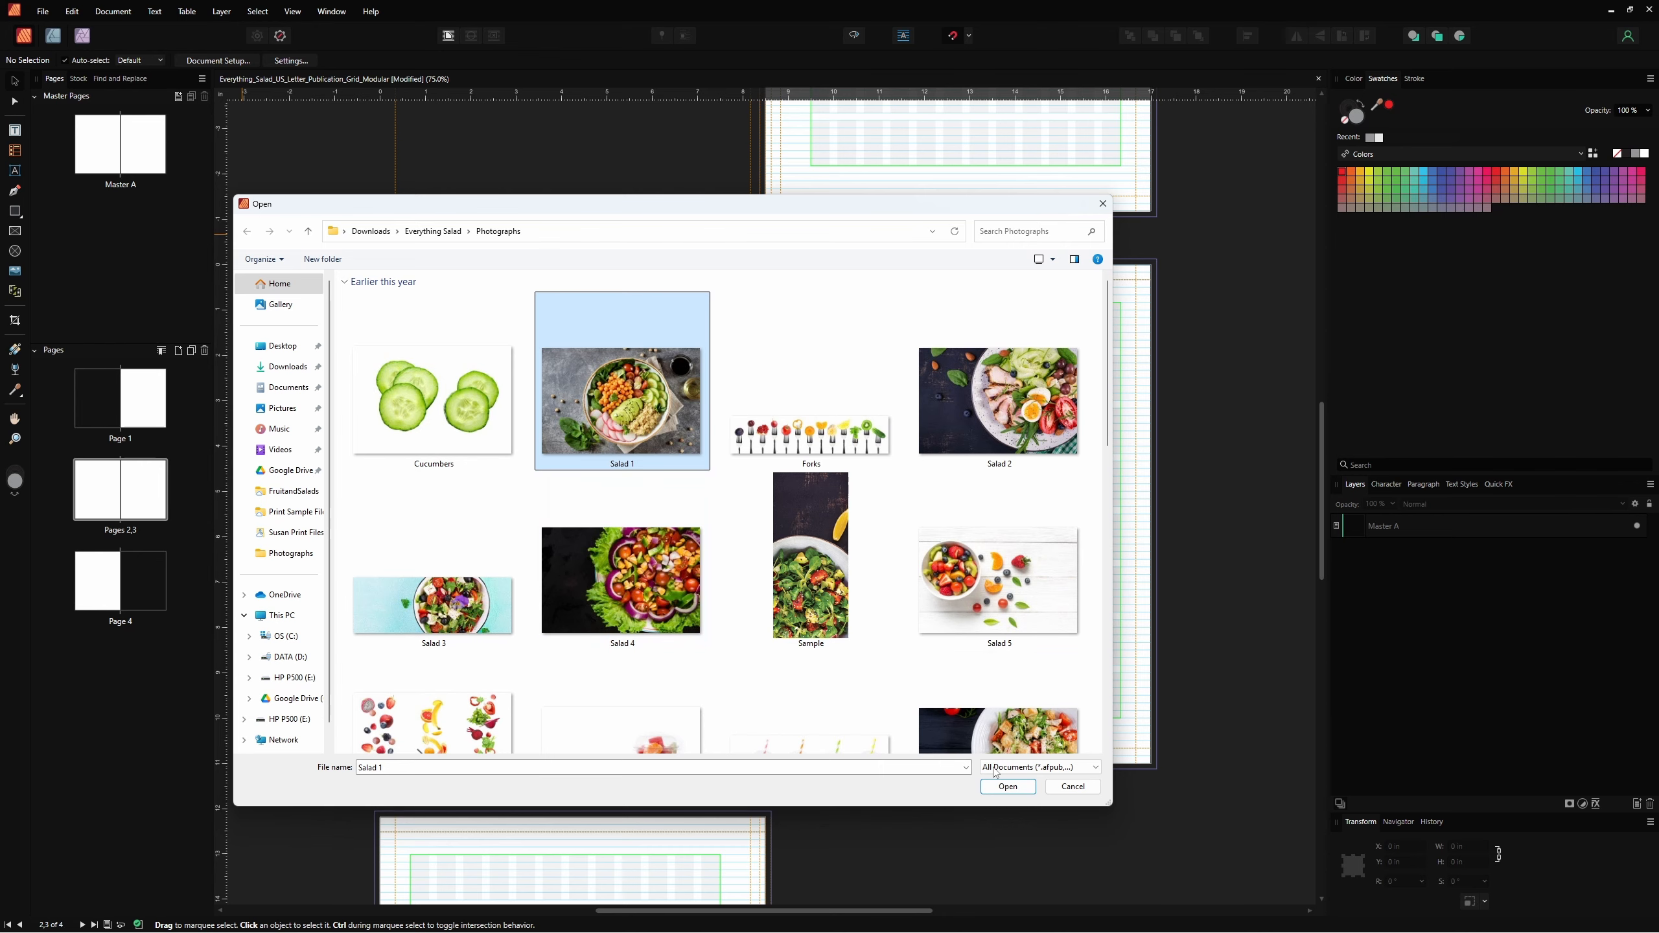
click(1008, 786)
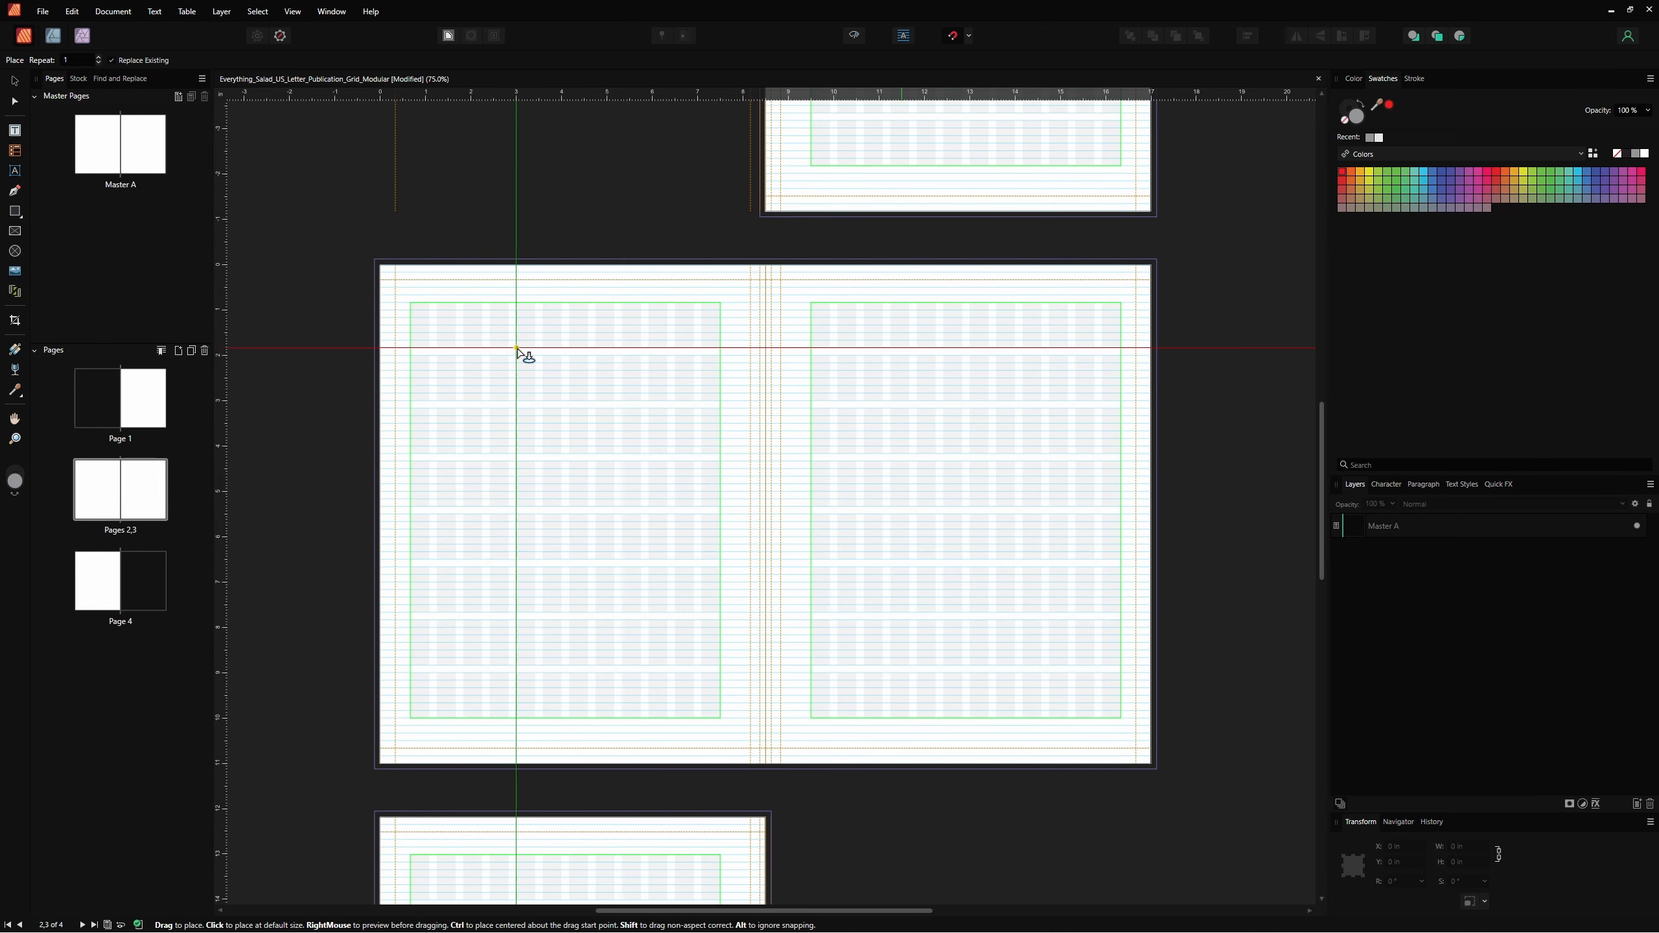
click(409, 304)
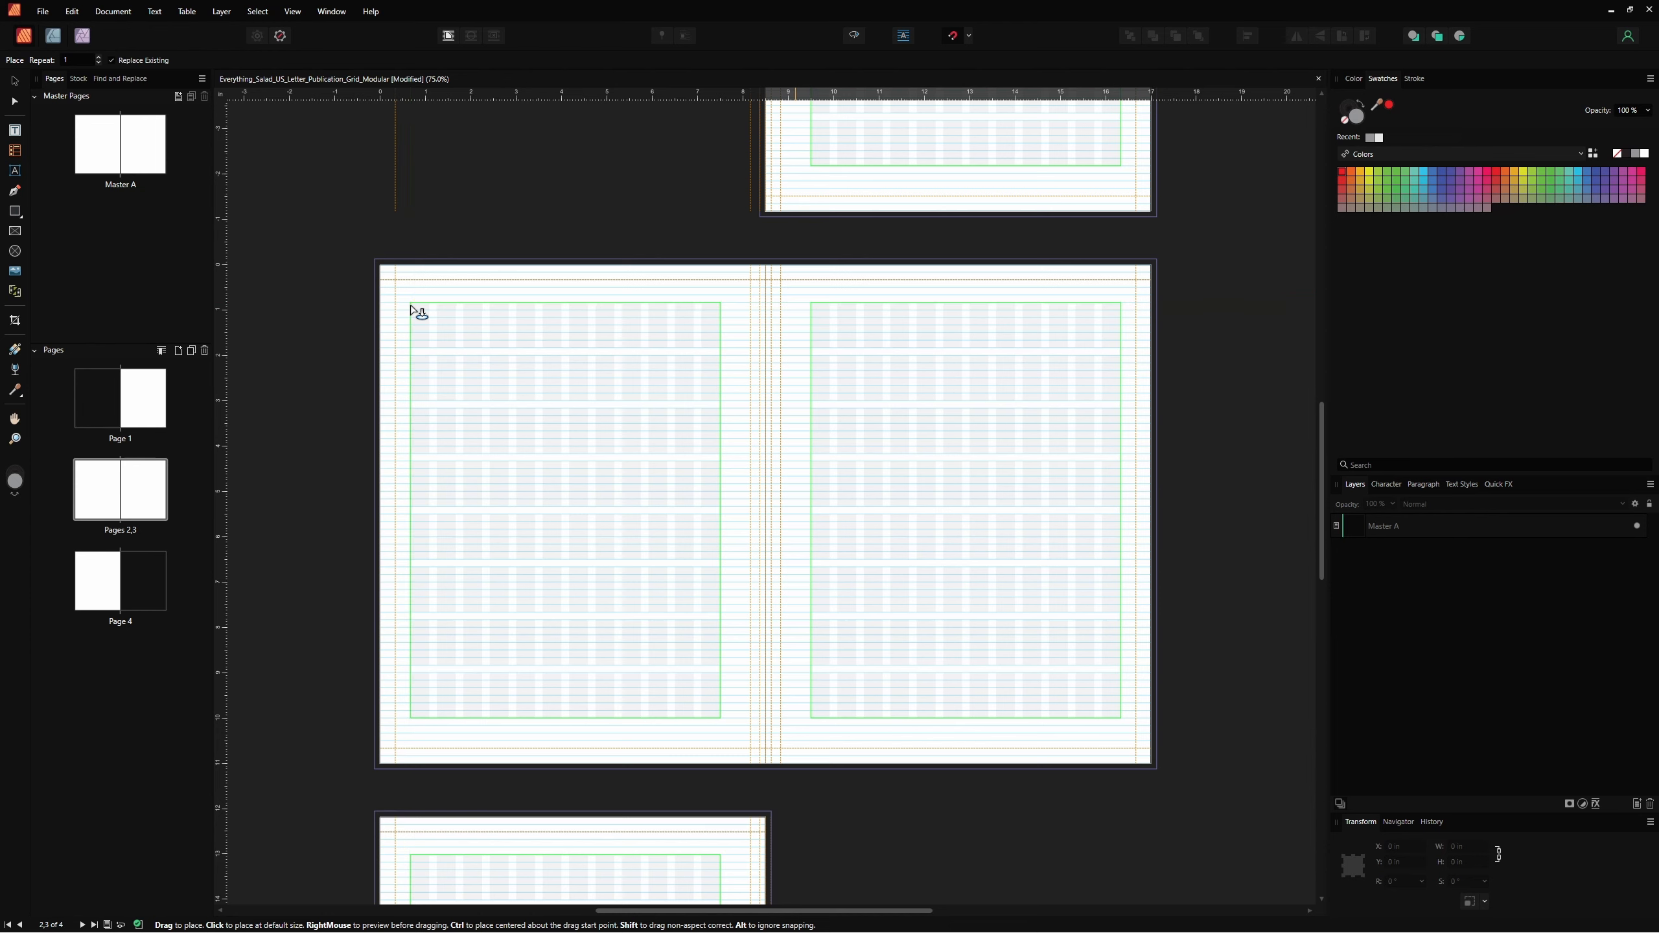
drag(426, 325, 806, 647)
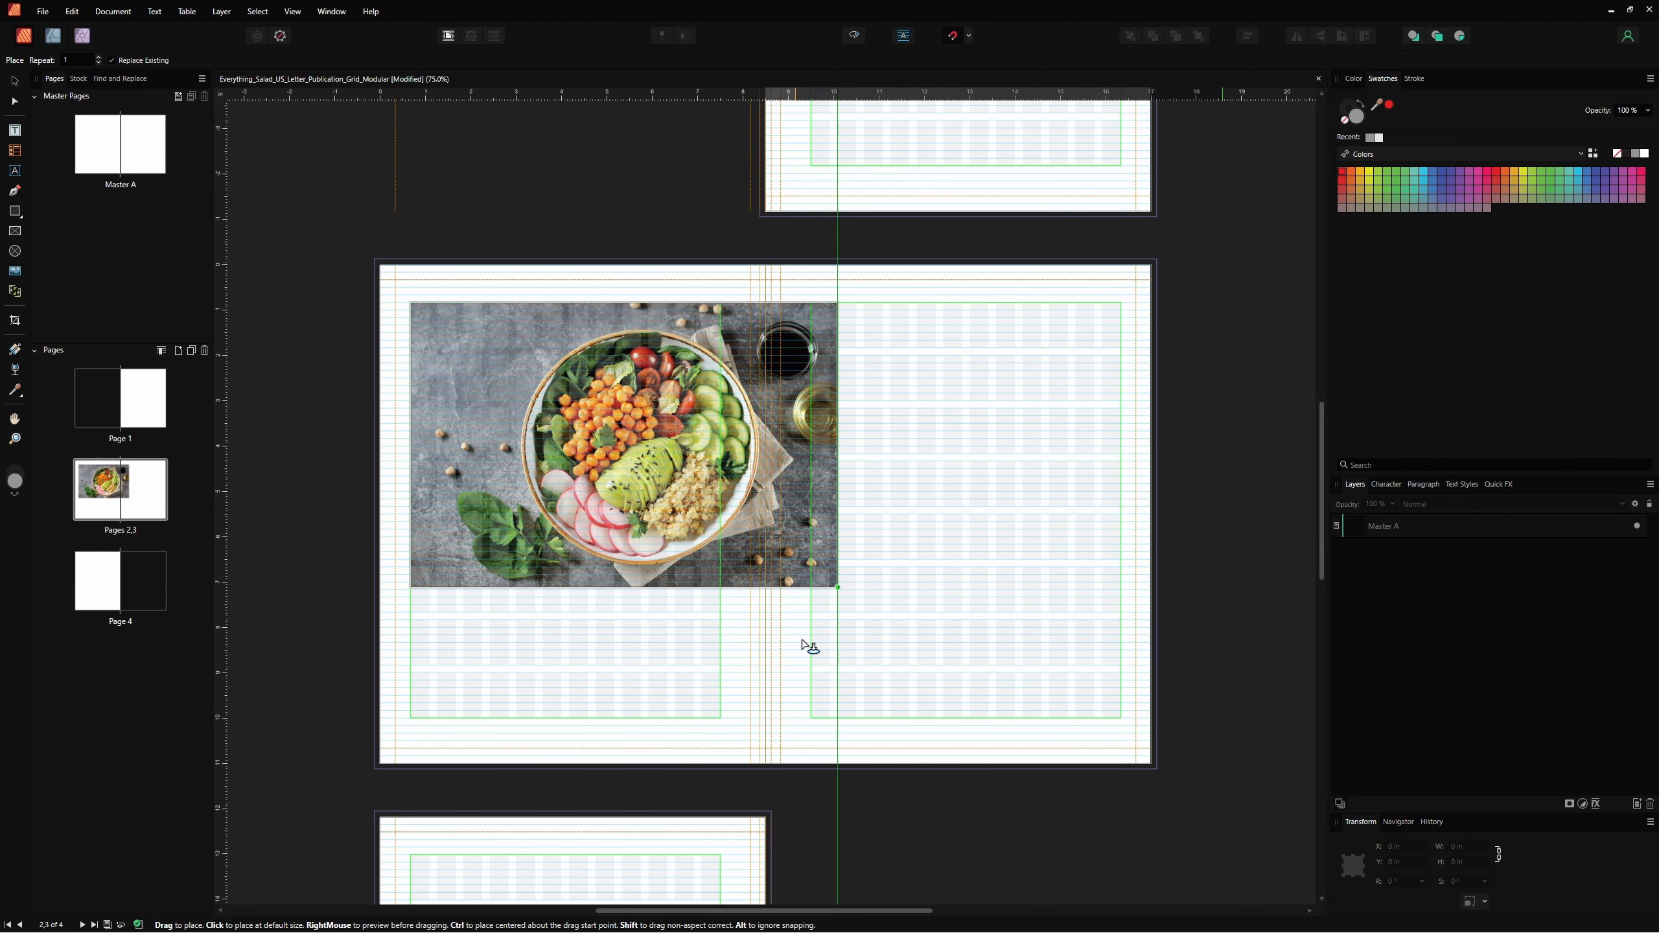
key(Delete)
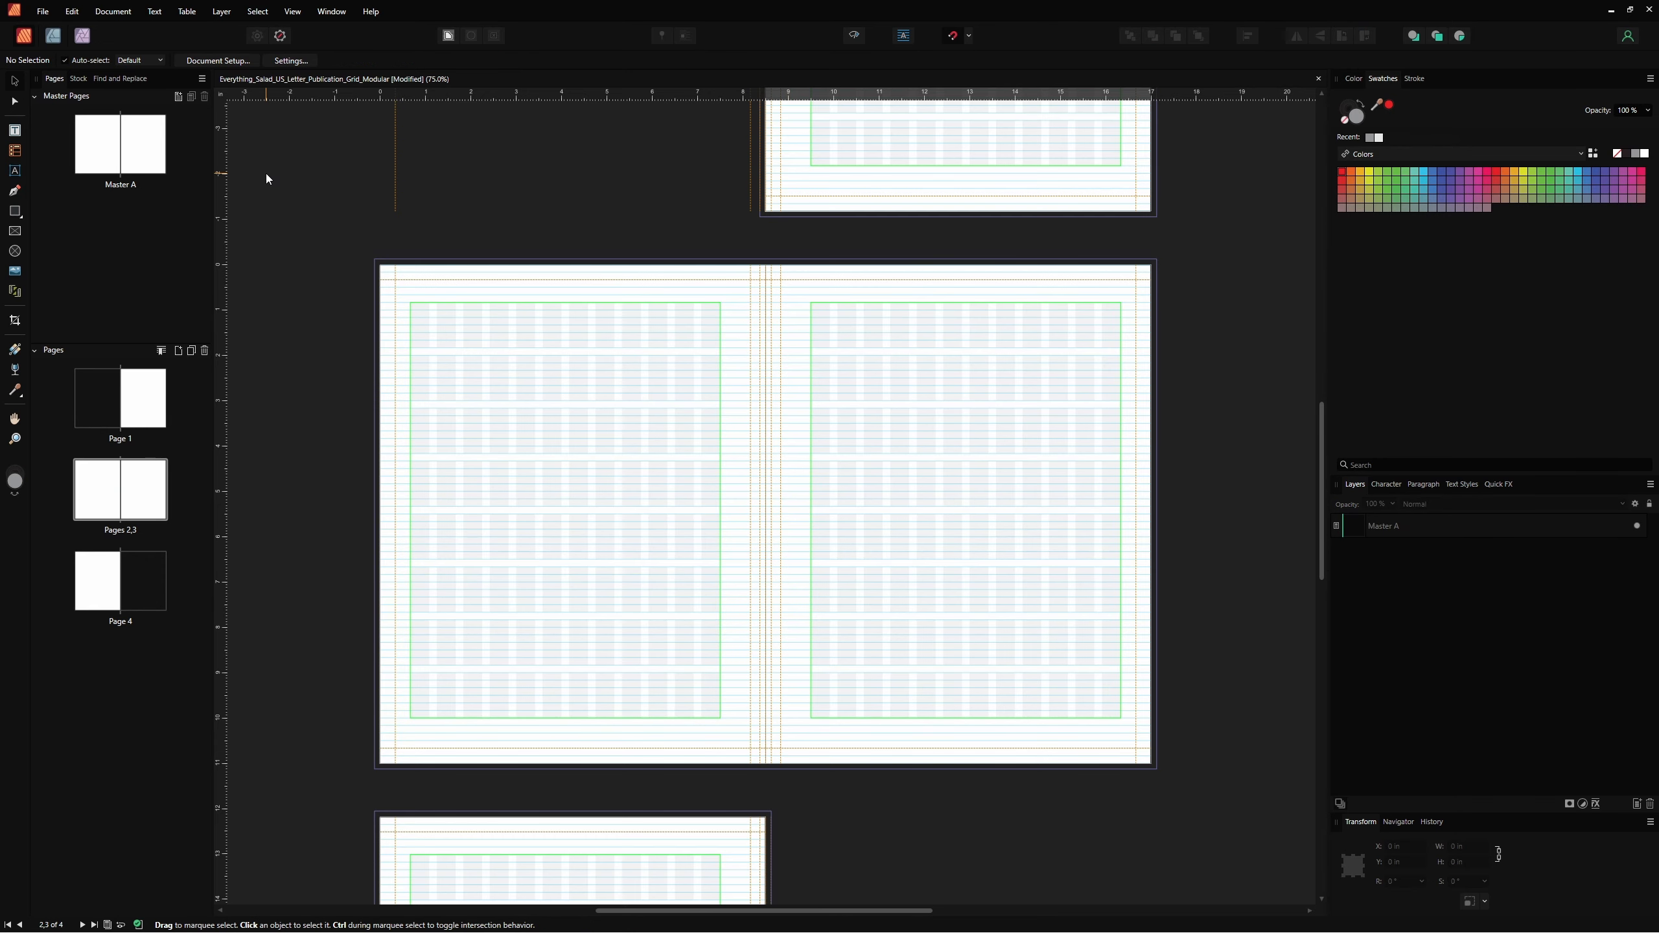
Place the Salad 1 photo at its default size, move it over the whole spread, and delete it.
key(ctrl+shift+h)
click(592, 410)
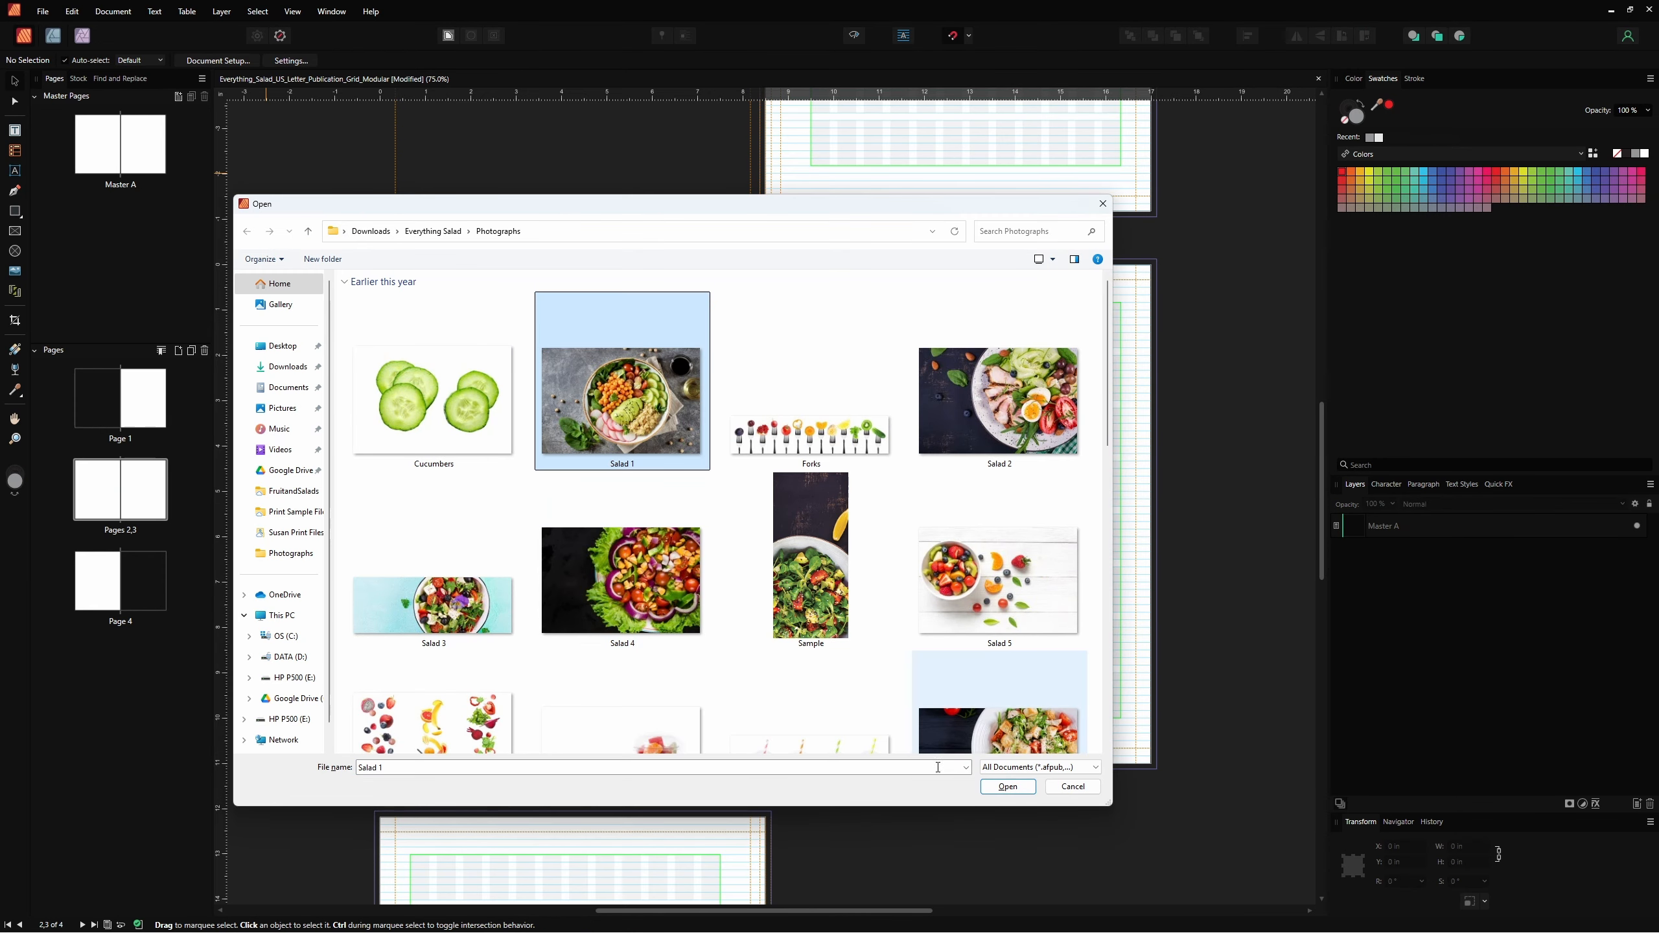
click(1007, 787)
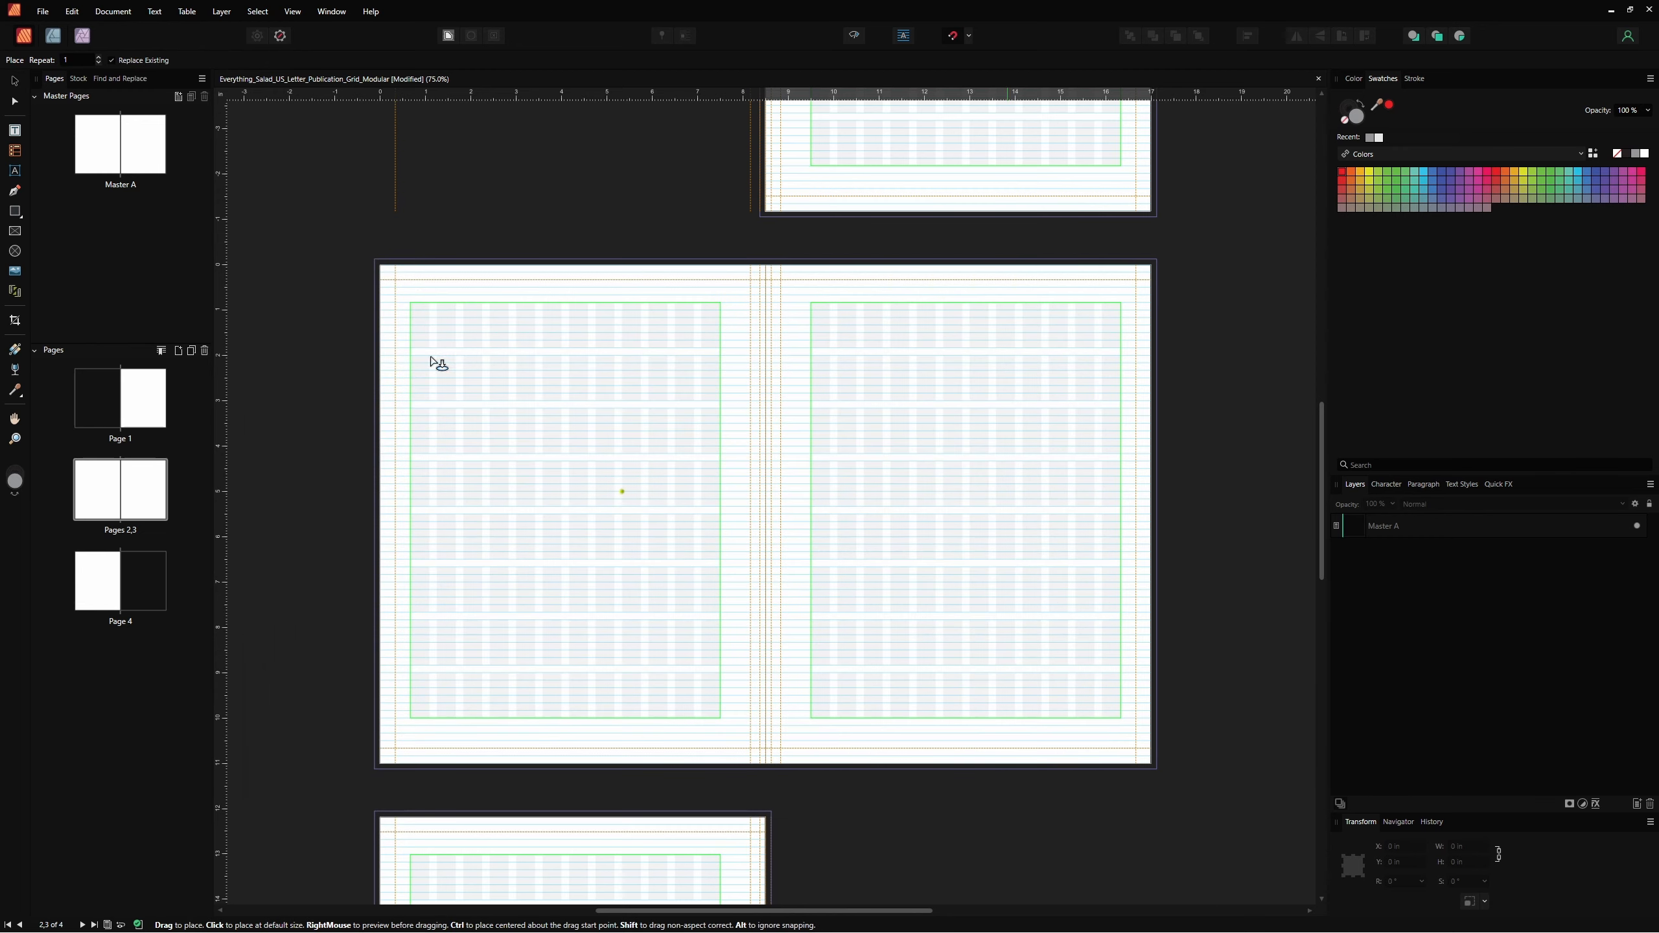
click(430, 324)
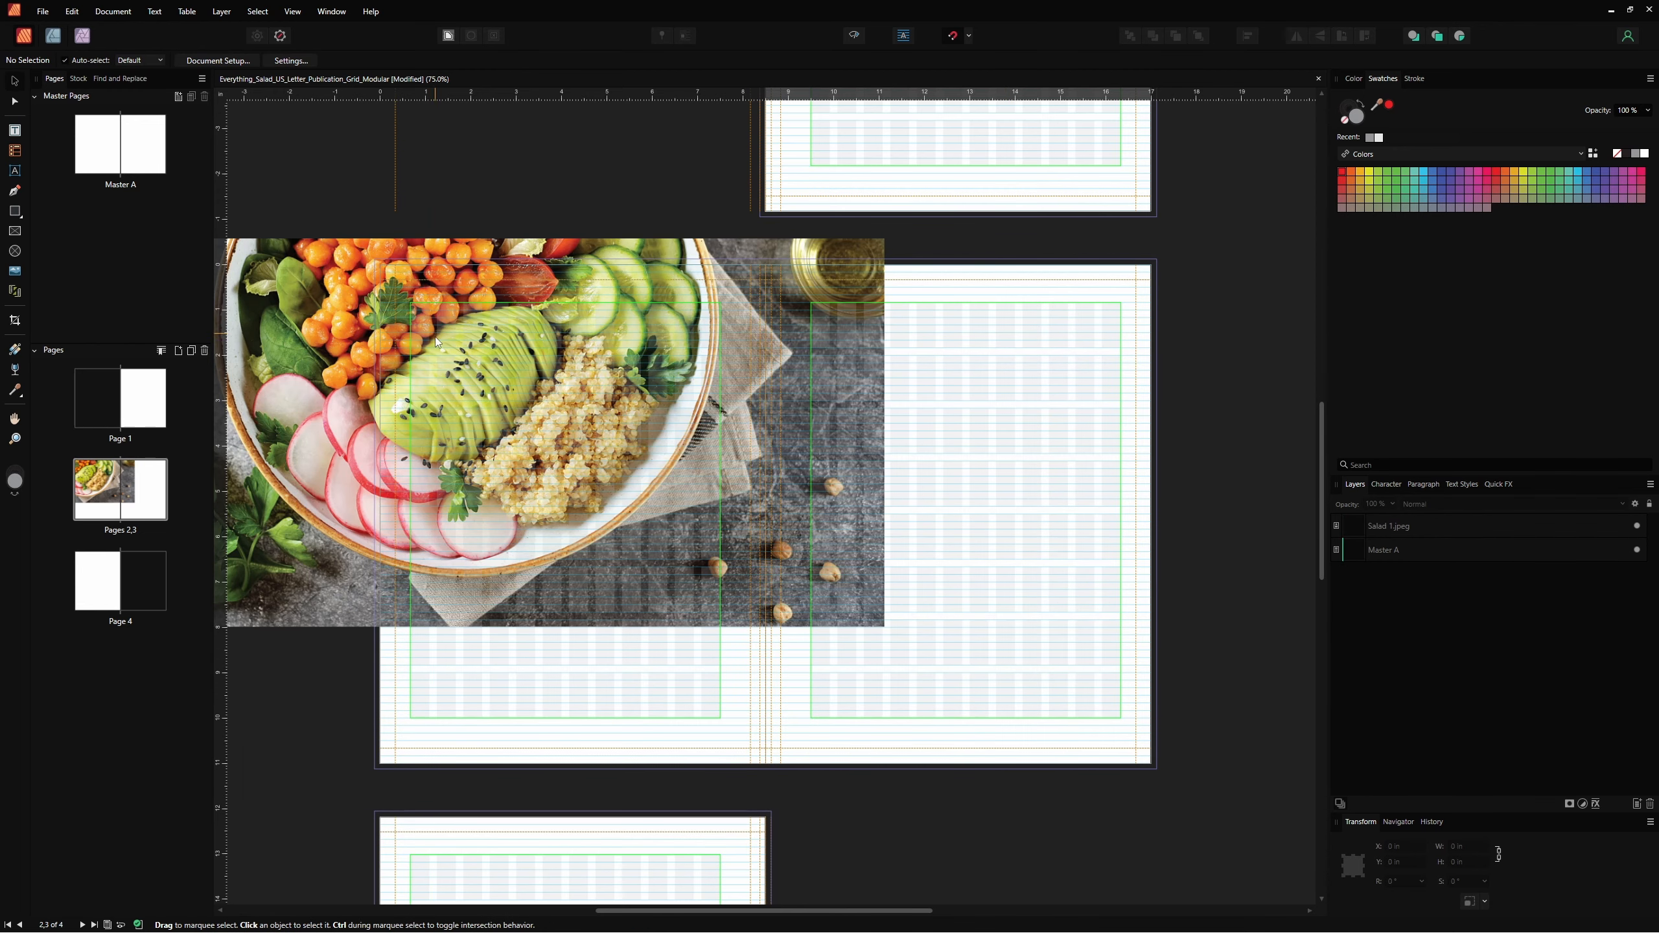
drag(446, 369, 776, 560)
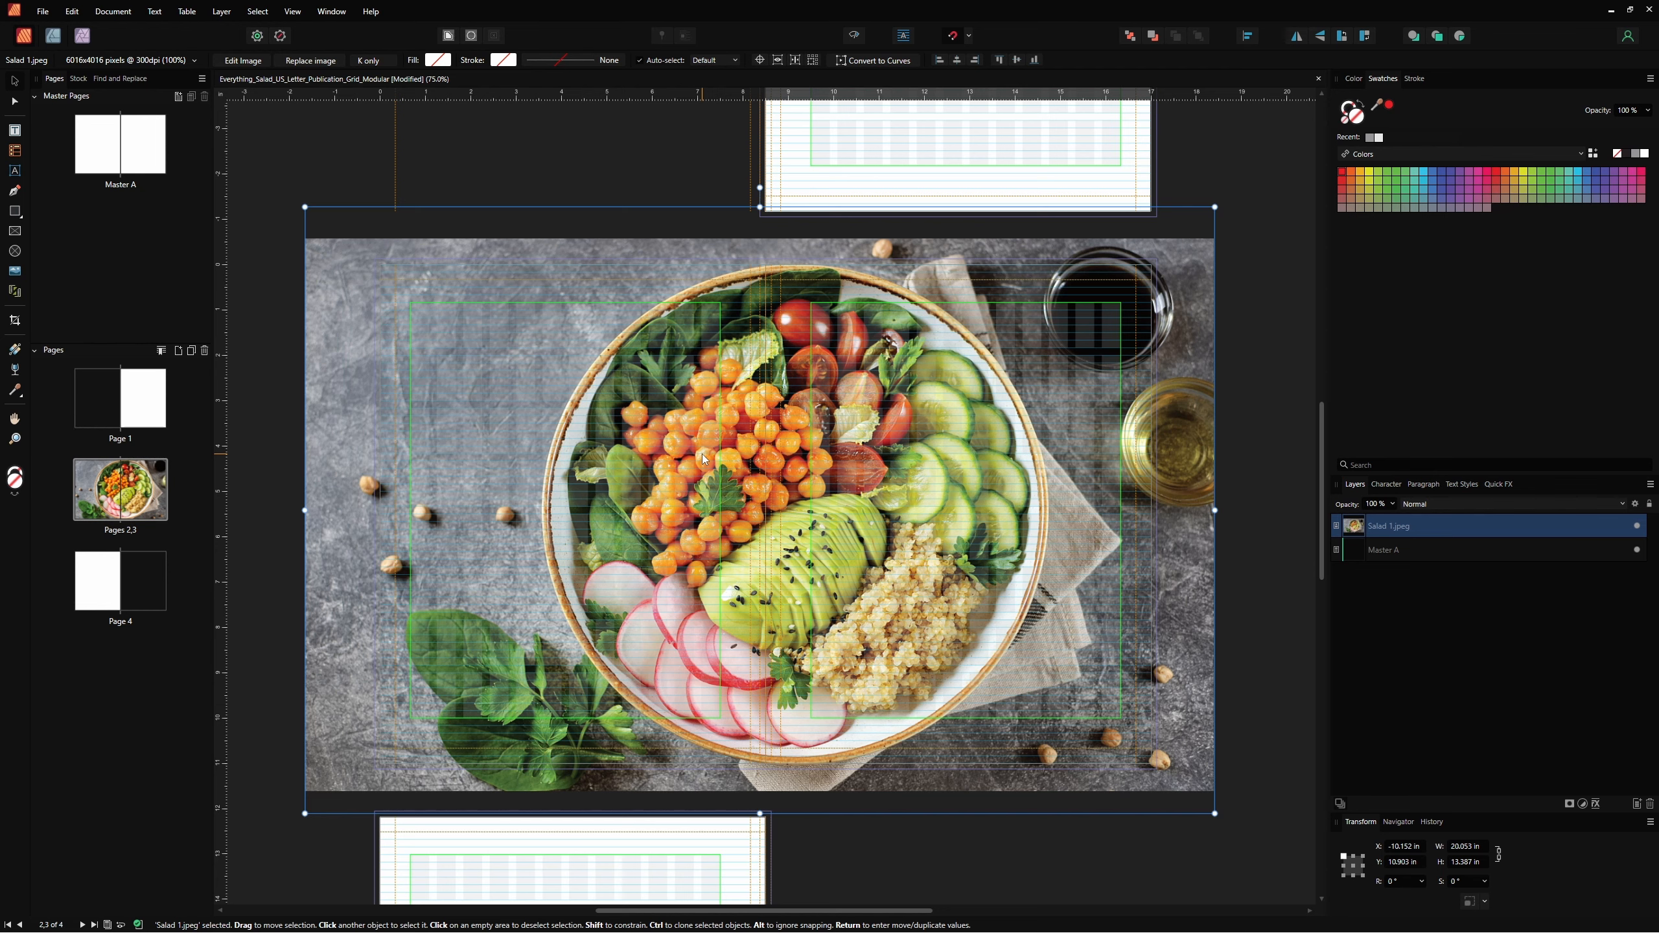
key(Delete)
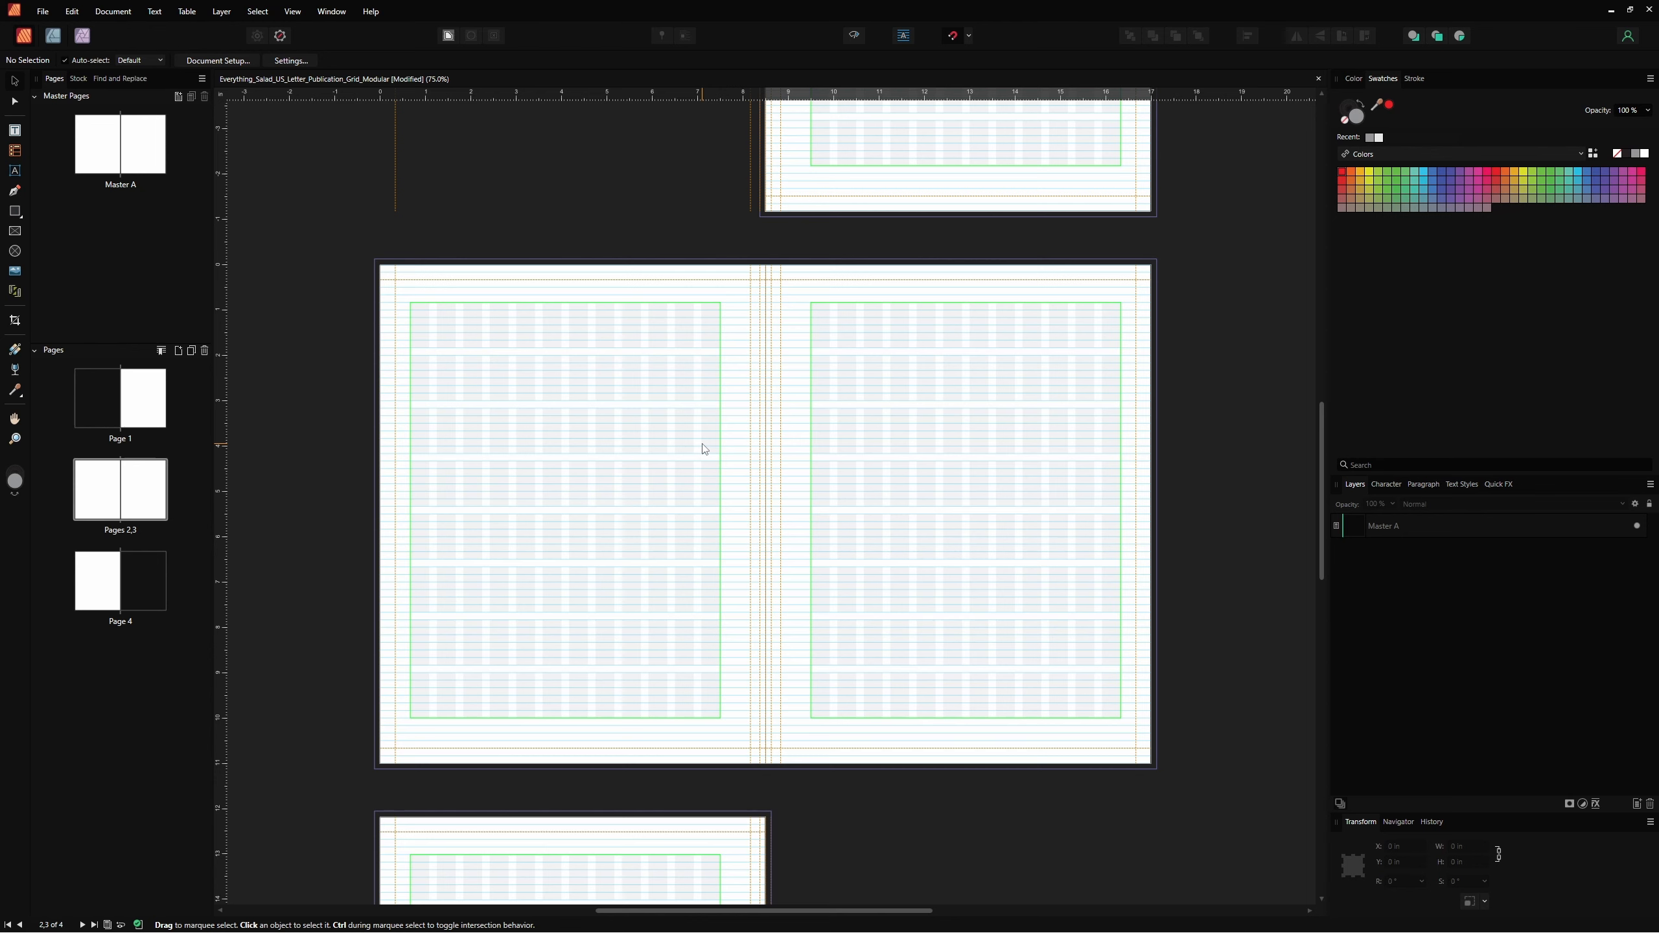
Load the Salad 1, Salad 4 and Sample files together from the Photographs folder for placing.
click(13, 278)
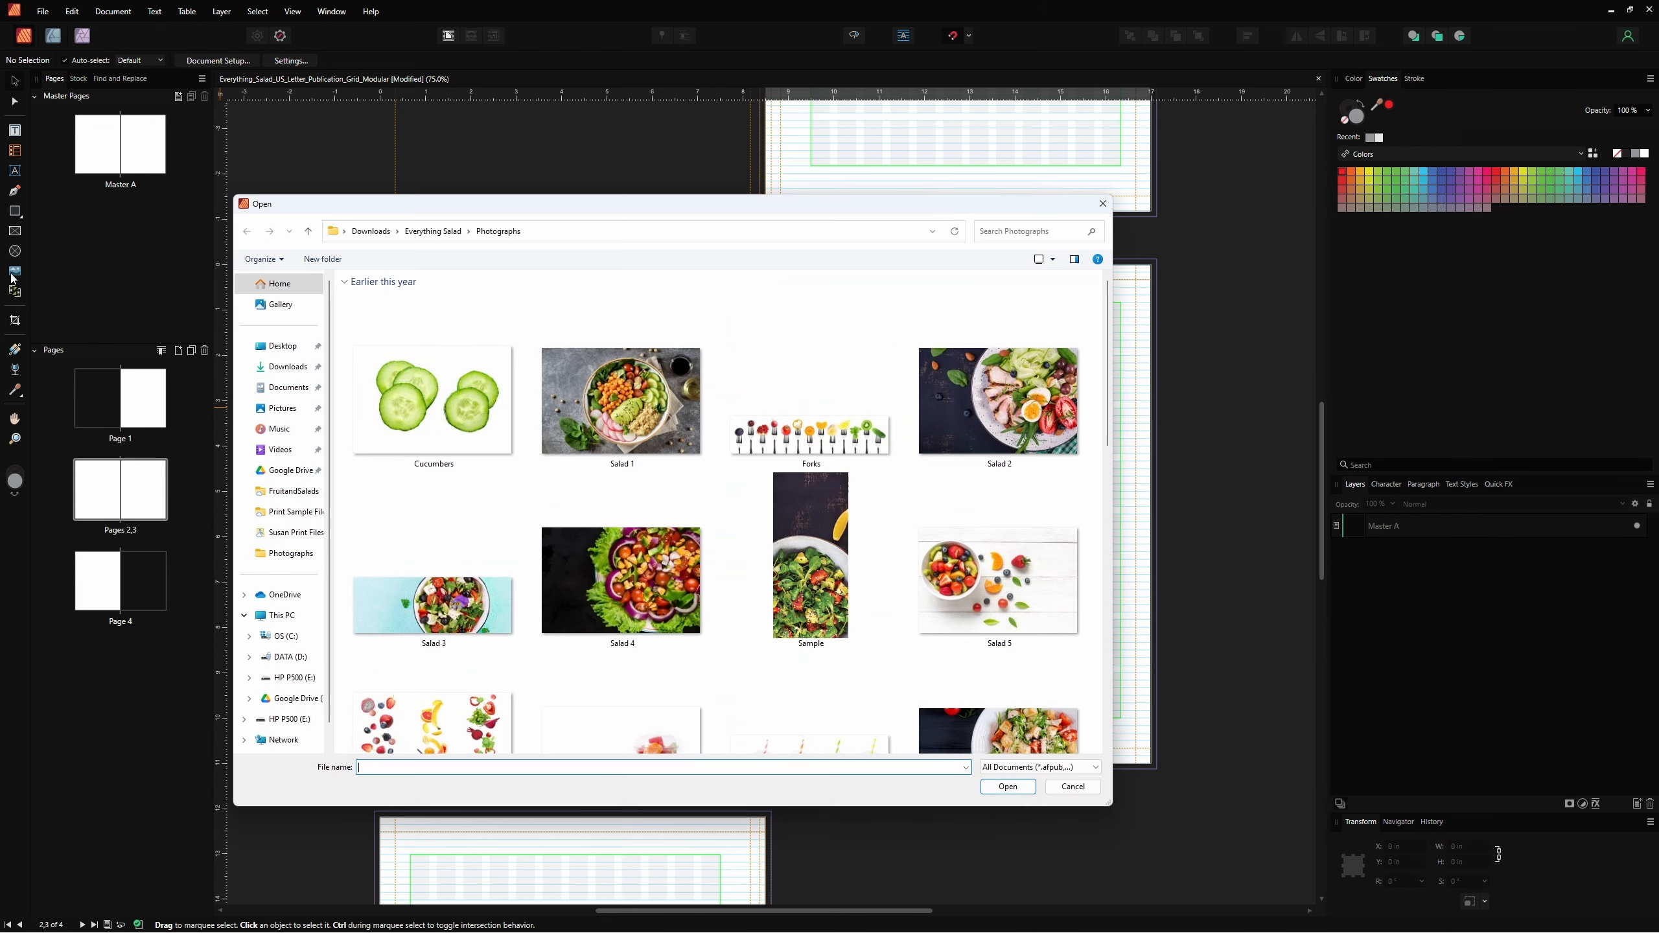
click(655, 438)
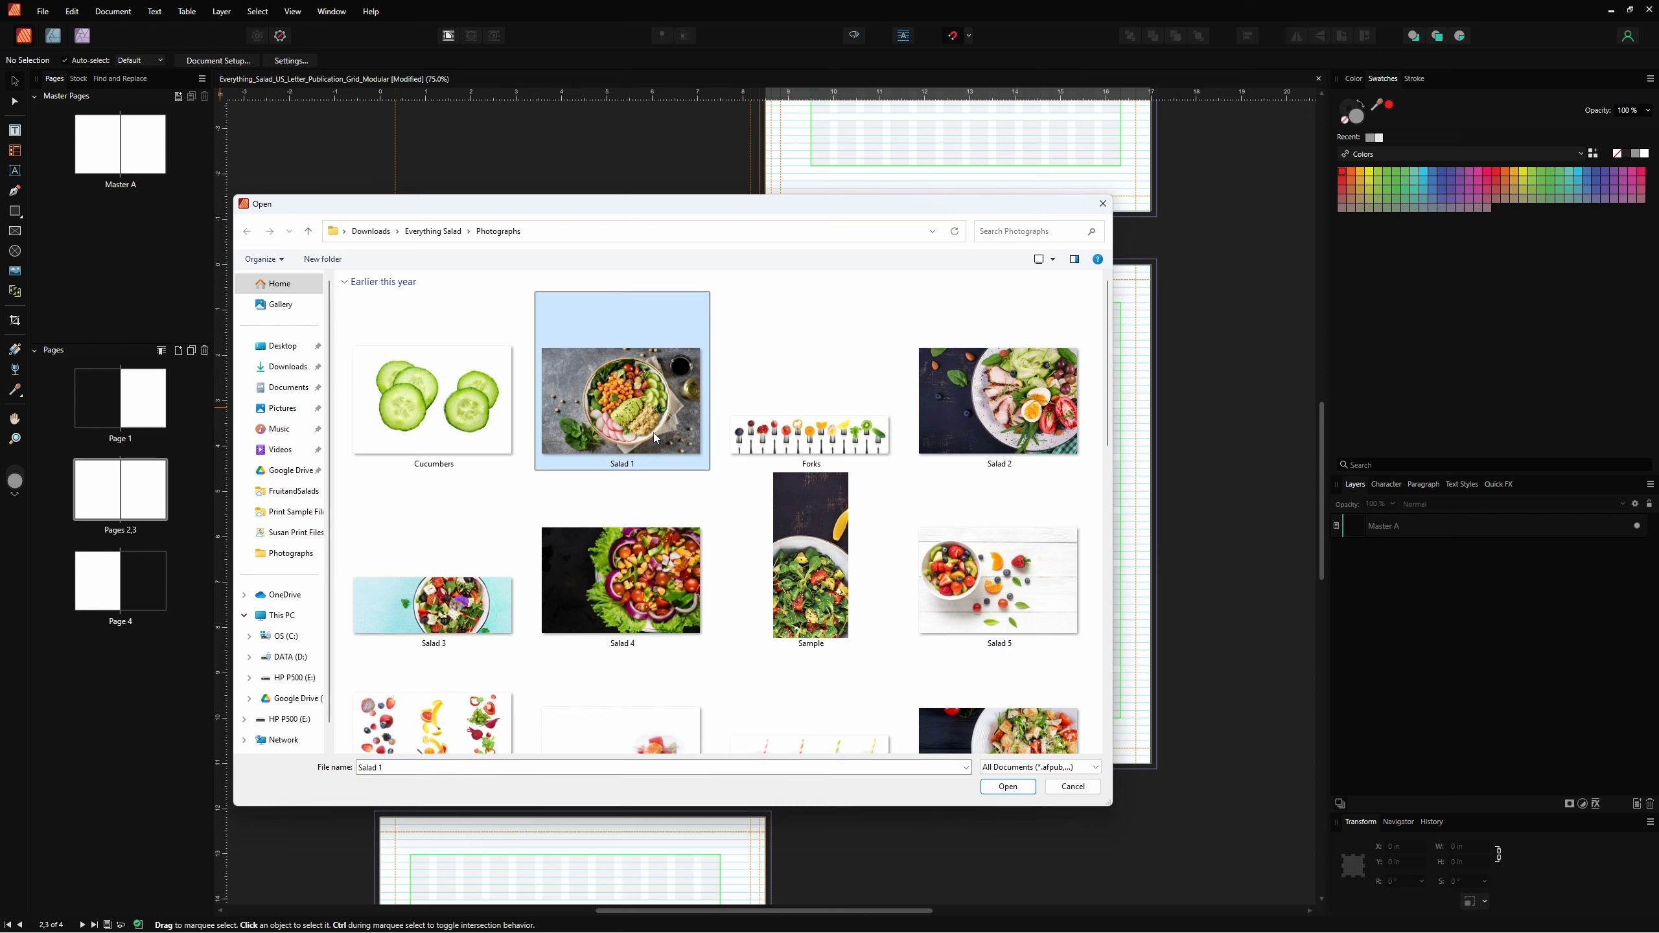
ctrl+click(679, 575)
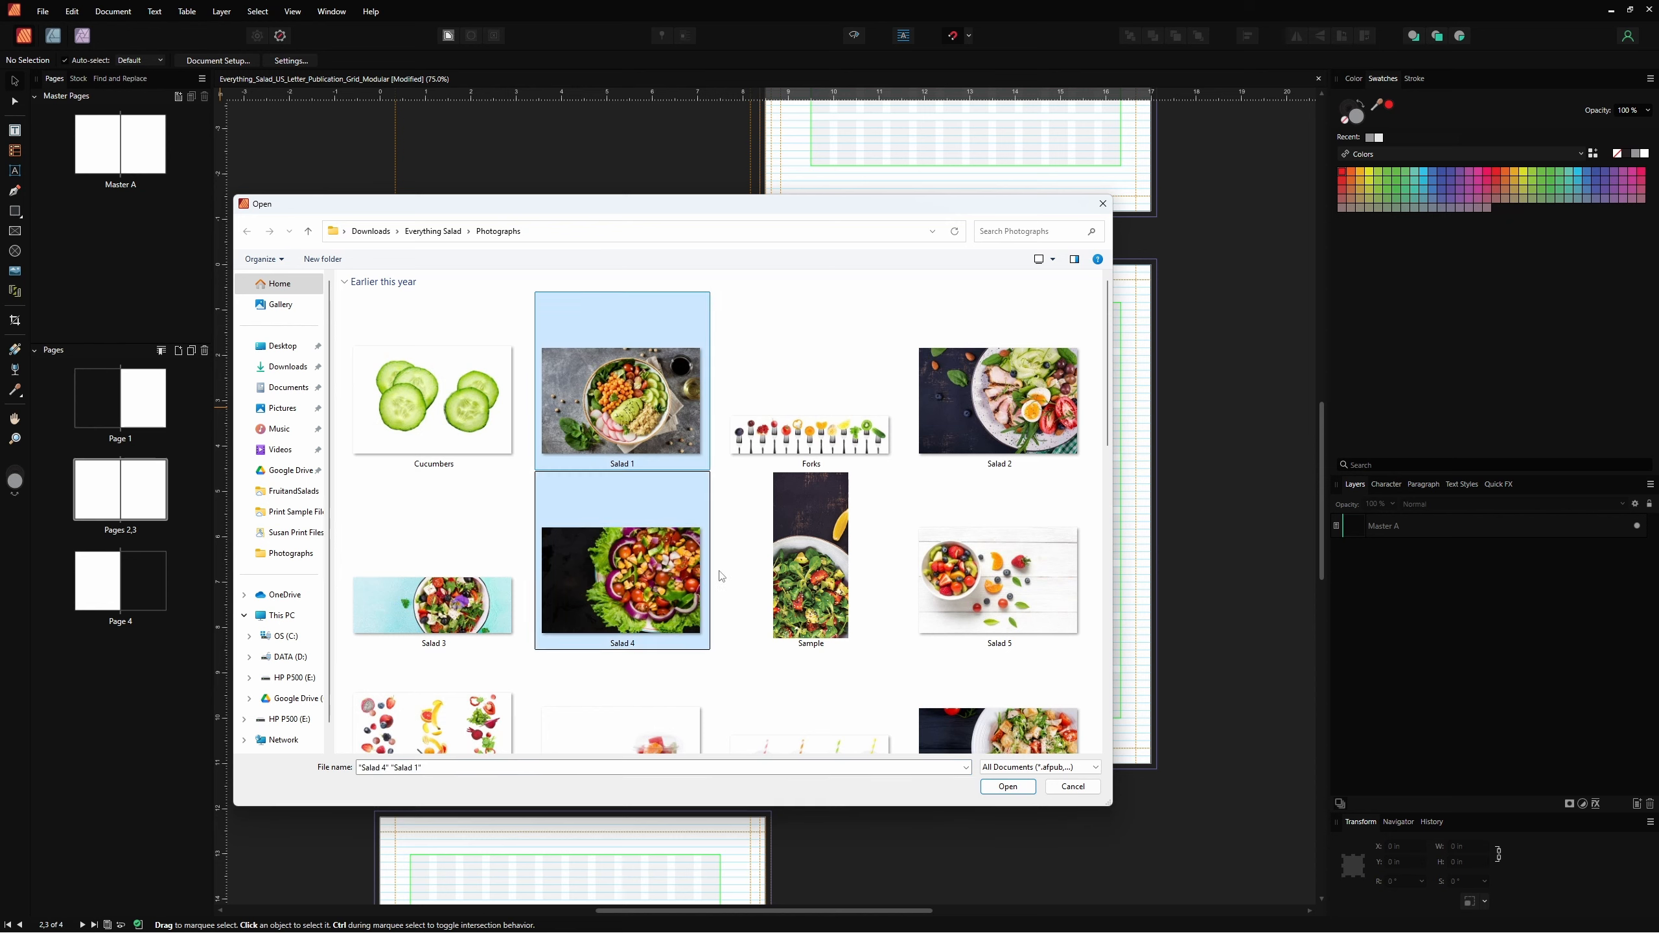
ctrl+click(803, 568)
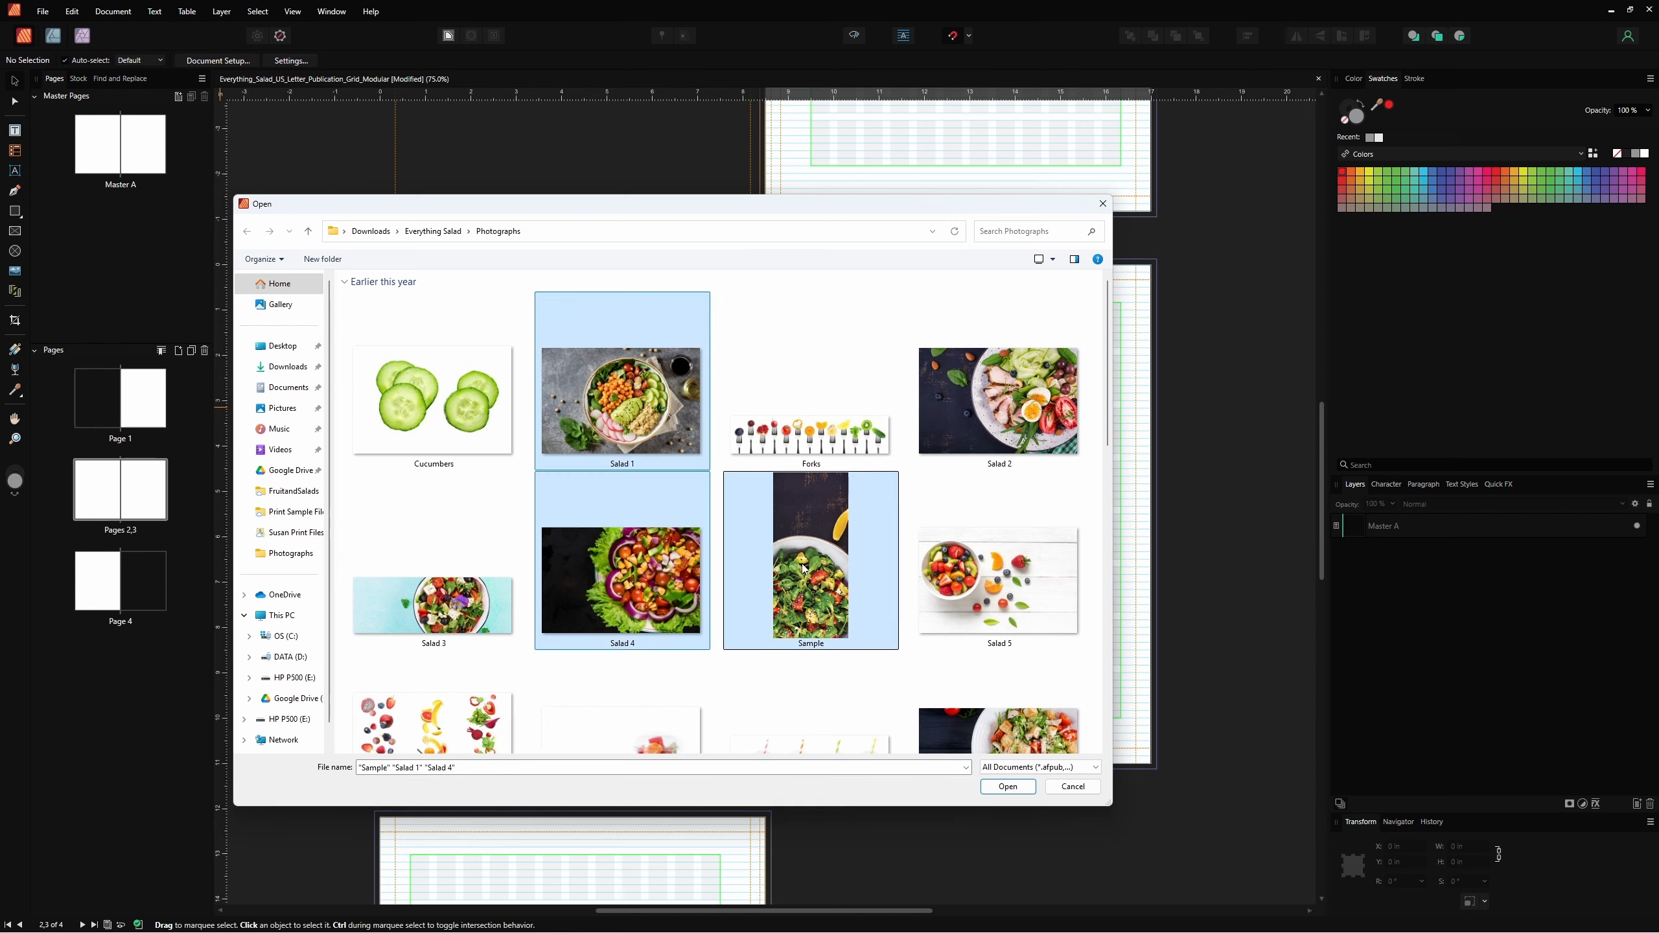
click(983, 784)
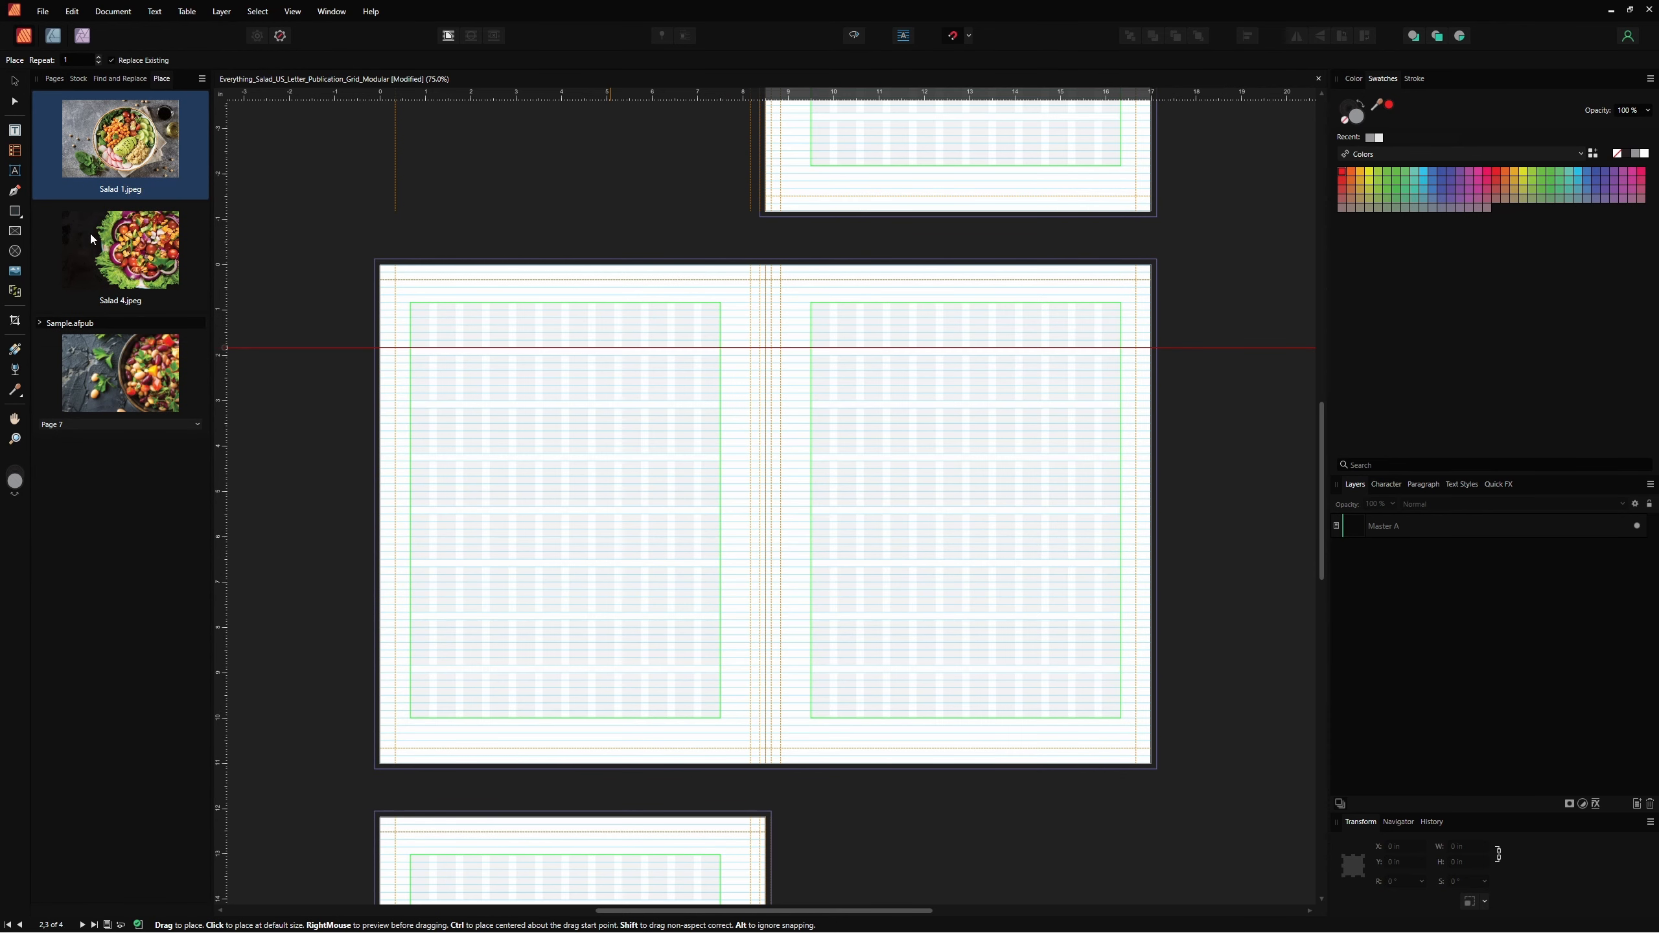
Place Salad 4.jpeg from the loaded files in the upper part of the left page, starting at the left margin.
click(133, 249)
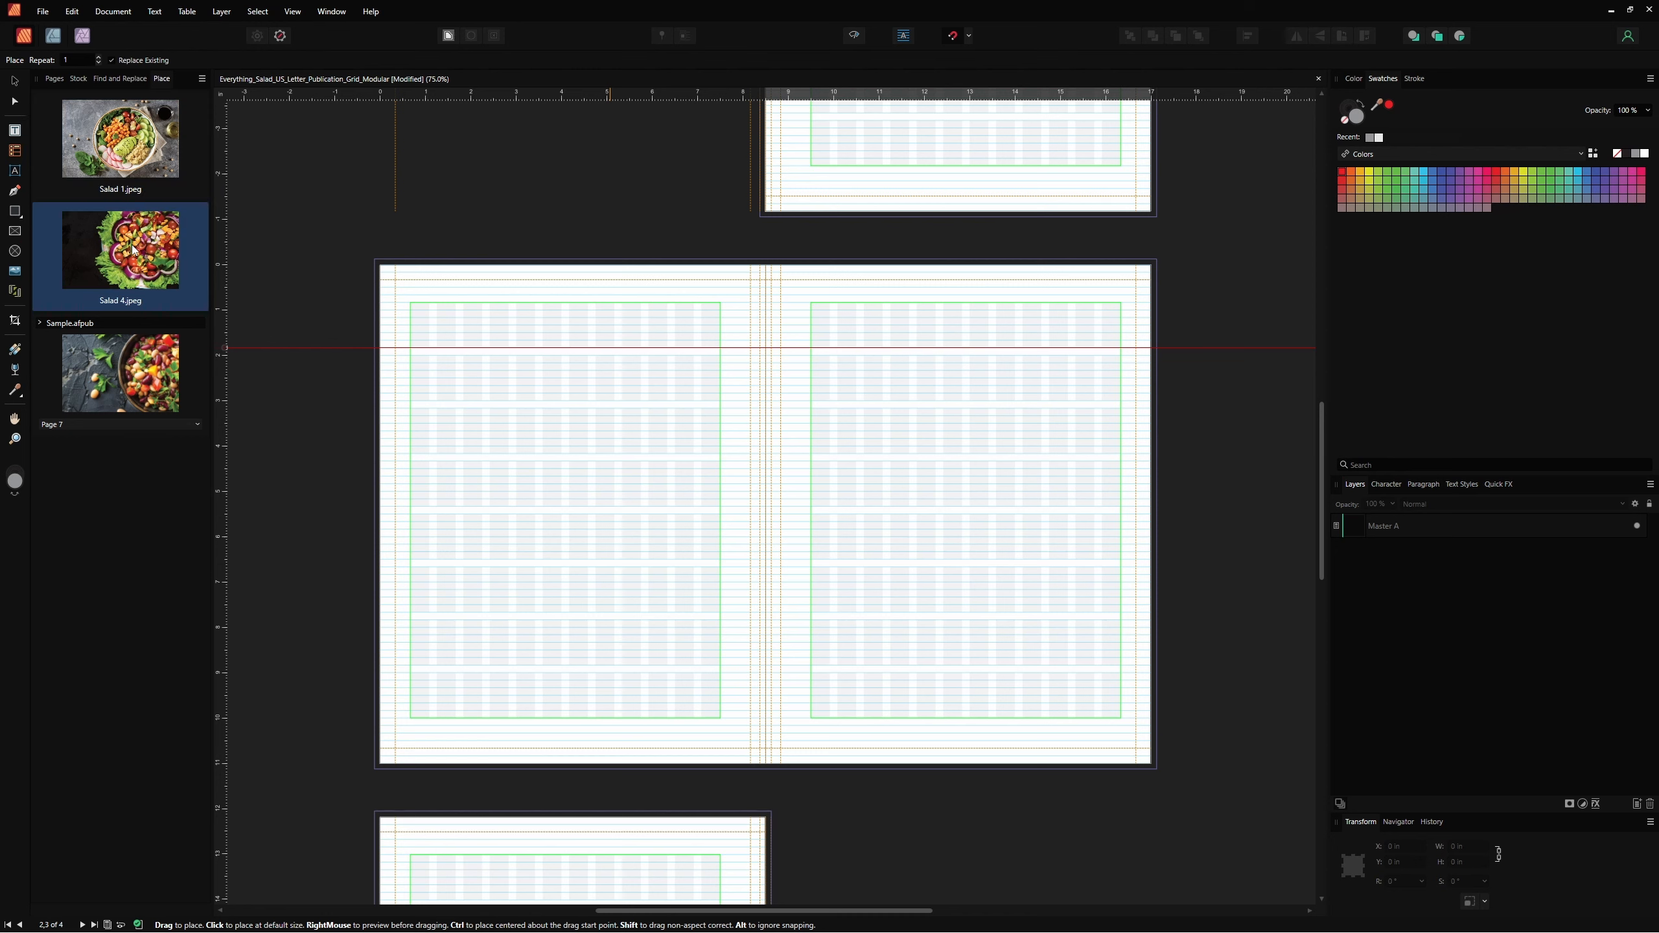
click(144, 376)
click(123, 268)
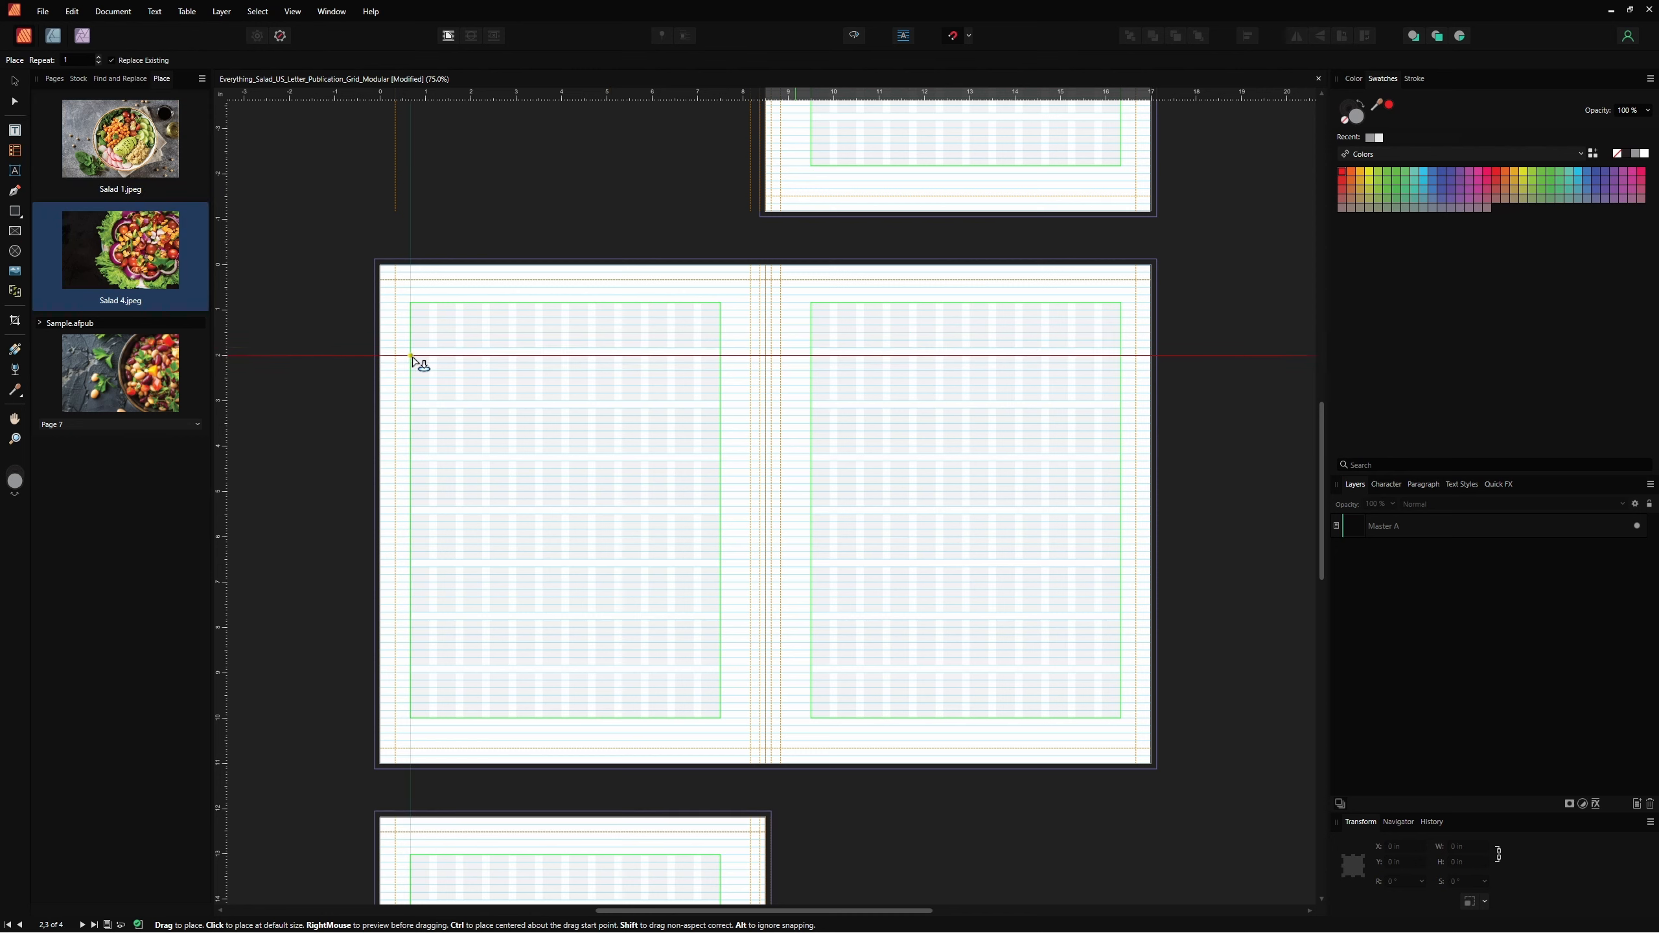
drag(412, 357, 615, 483)
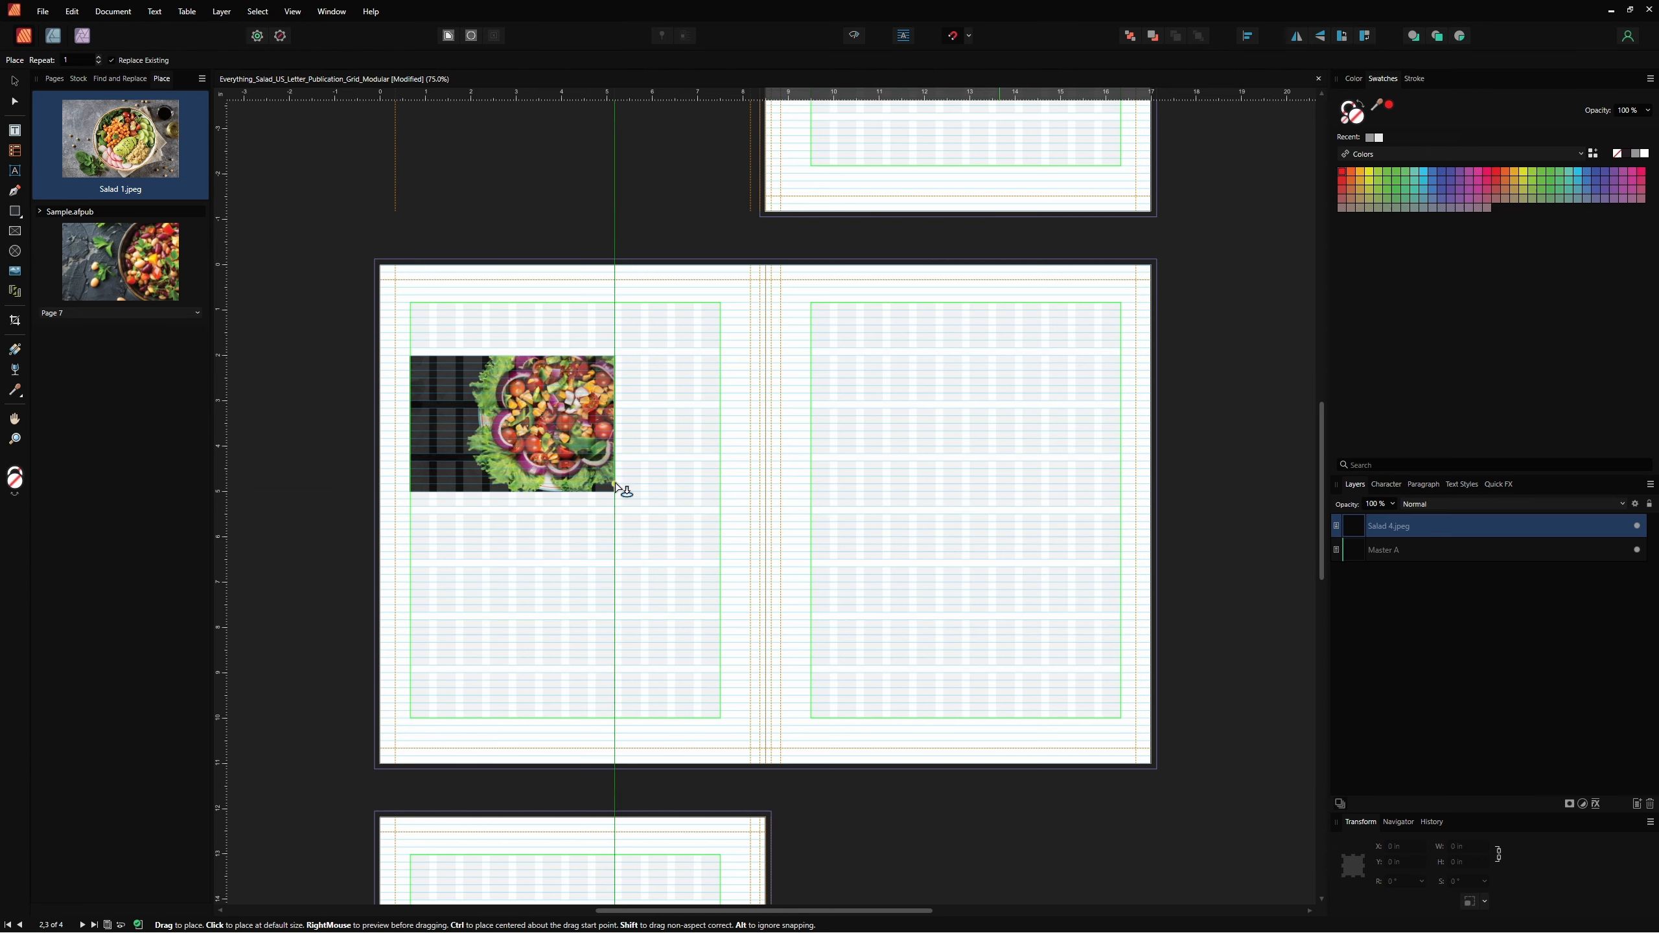
Place Sample.afpub on the right page and Salad 1.jpeg, about 5 by 3.3 in, in the lower part of the left page.
click(141, 275)
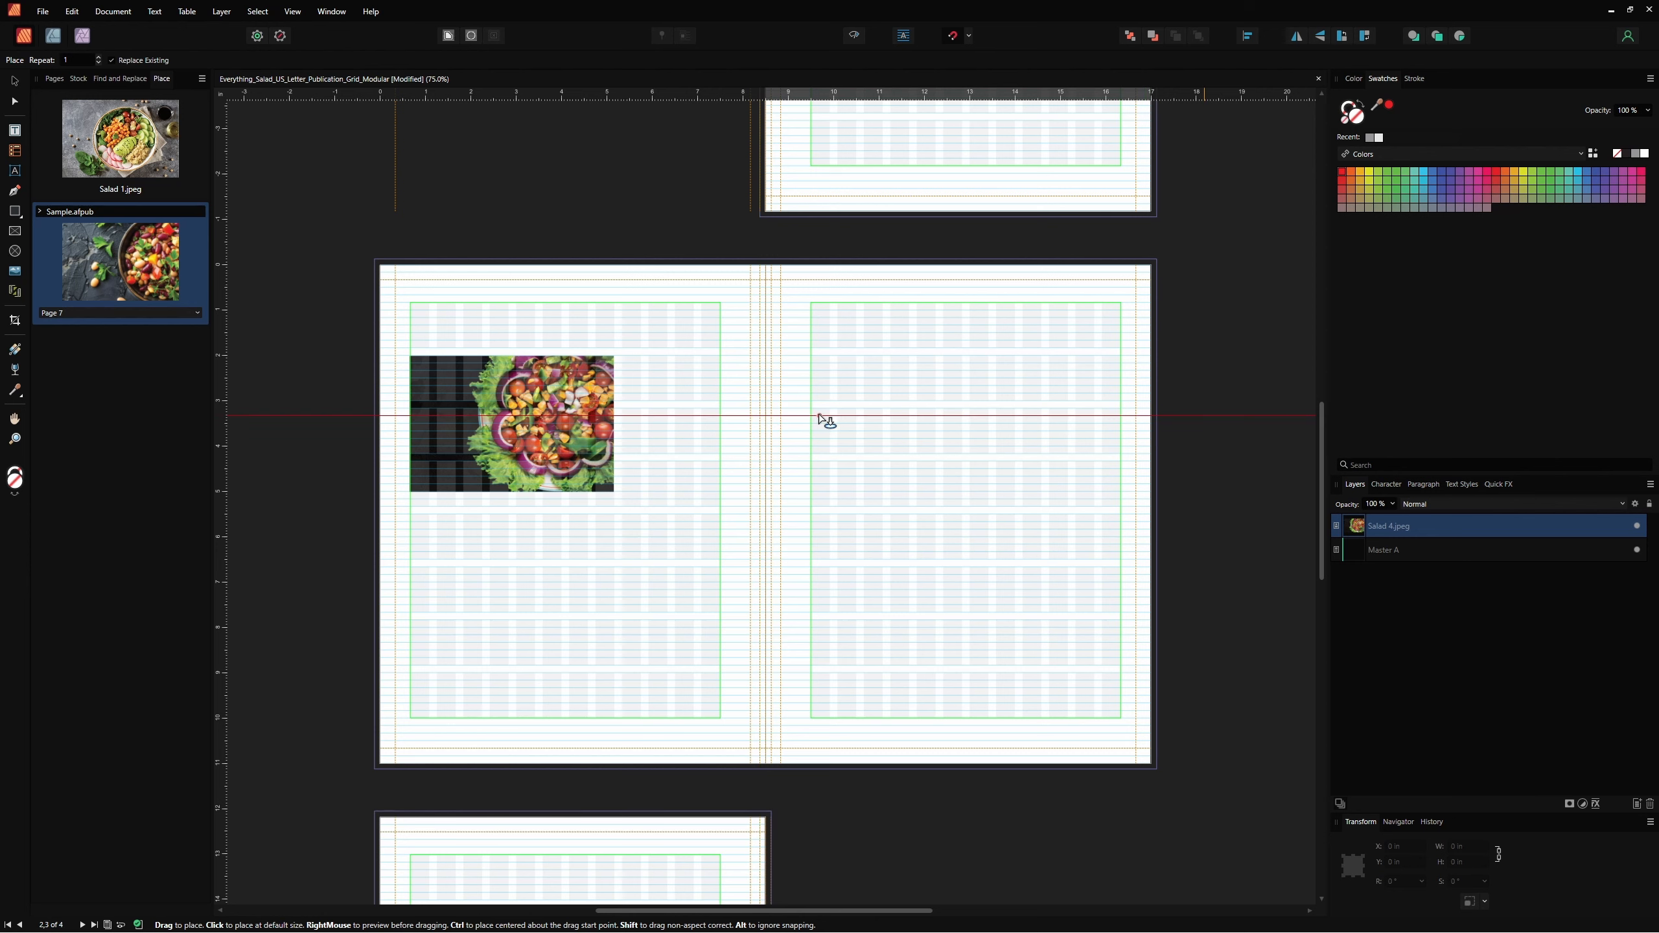
drag(810, 407, 1013, 568)
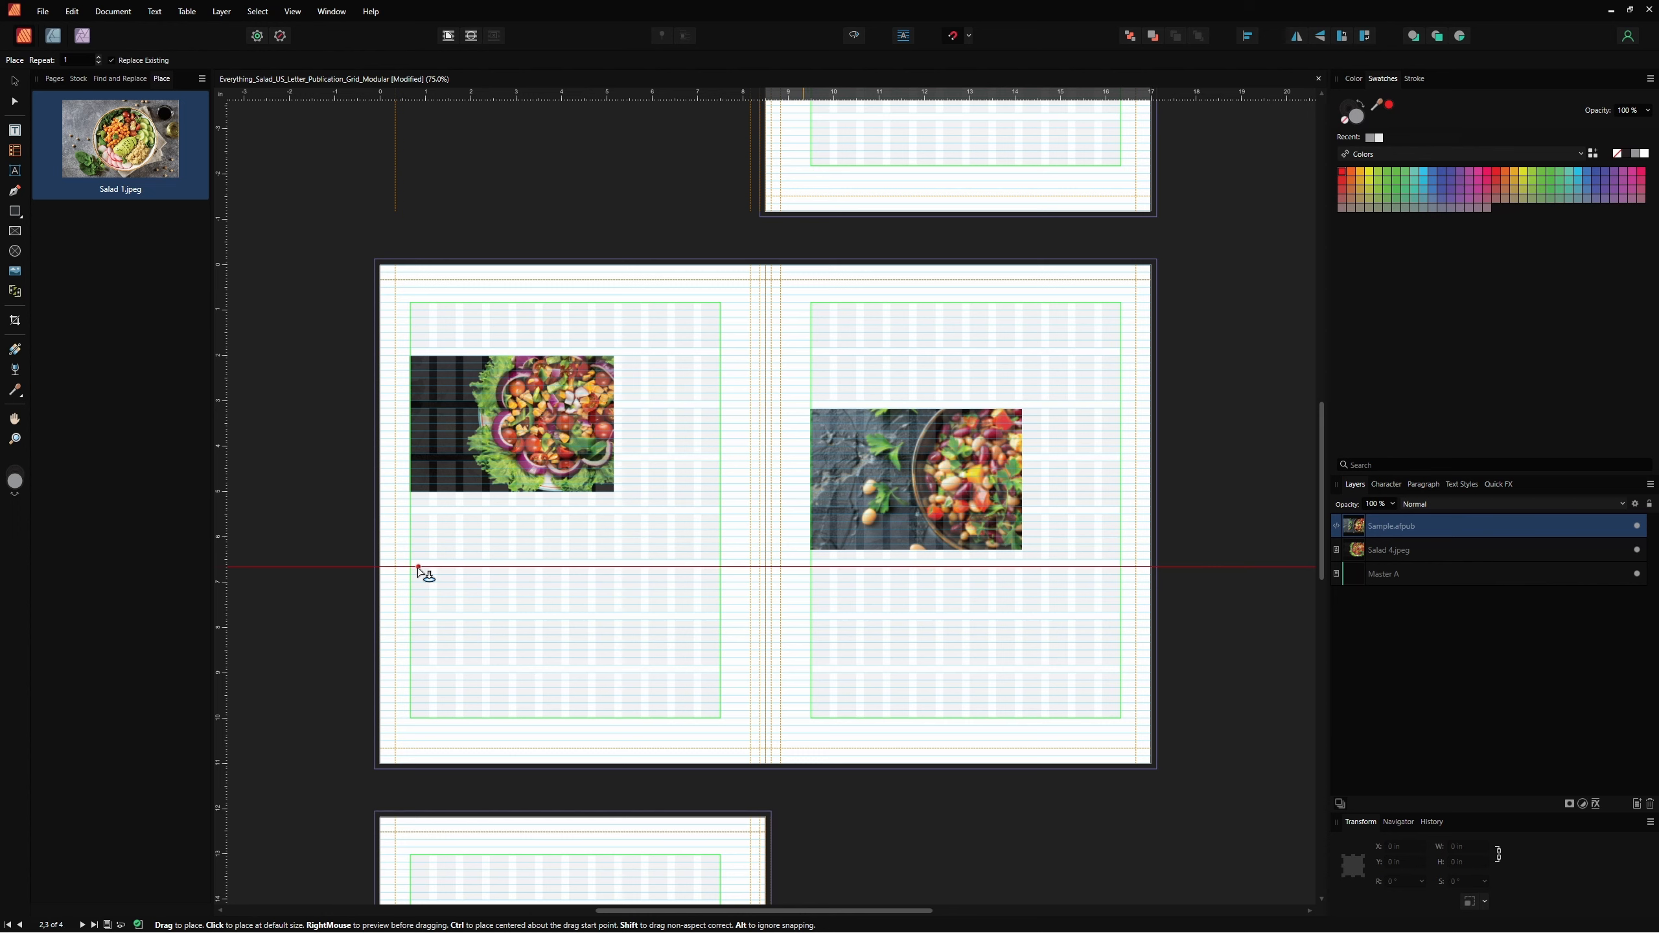
drag(410, 568, 633, 730)
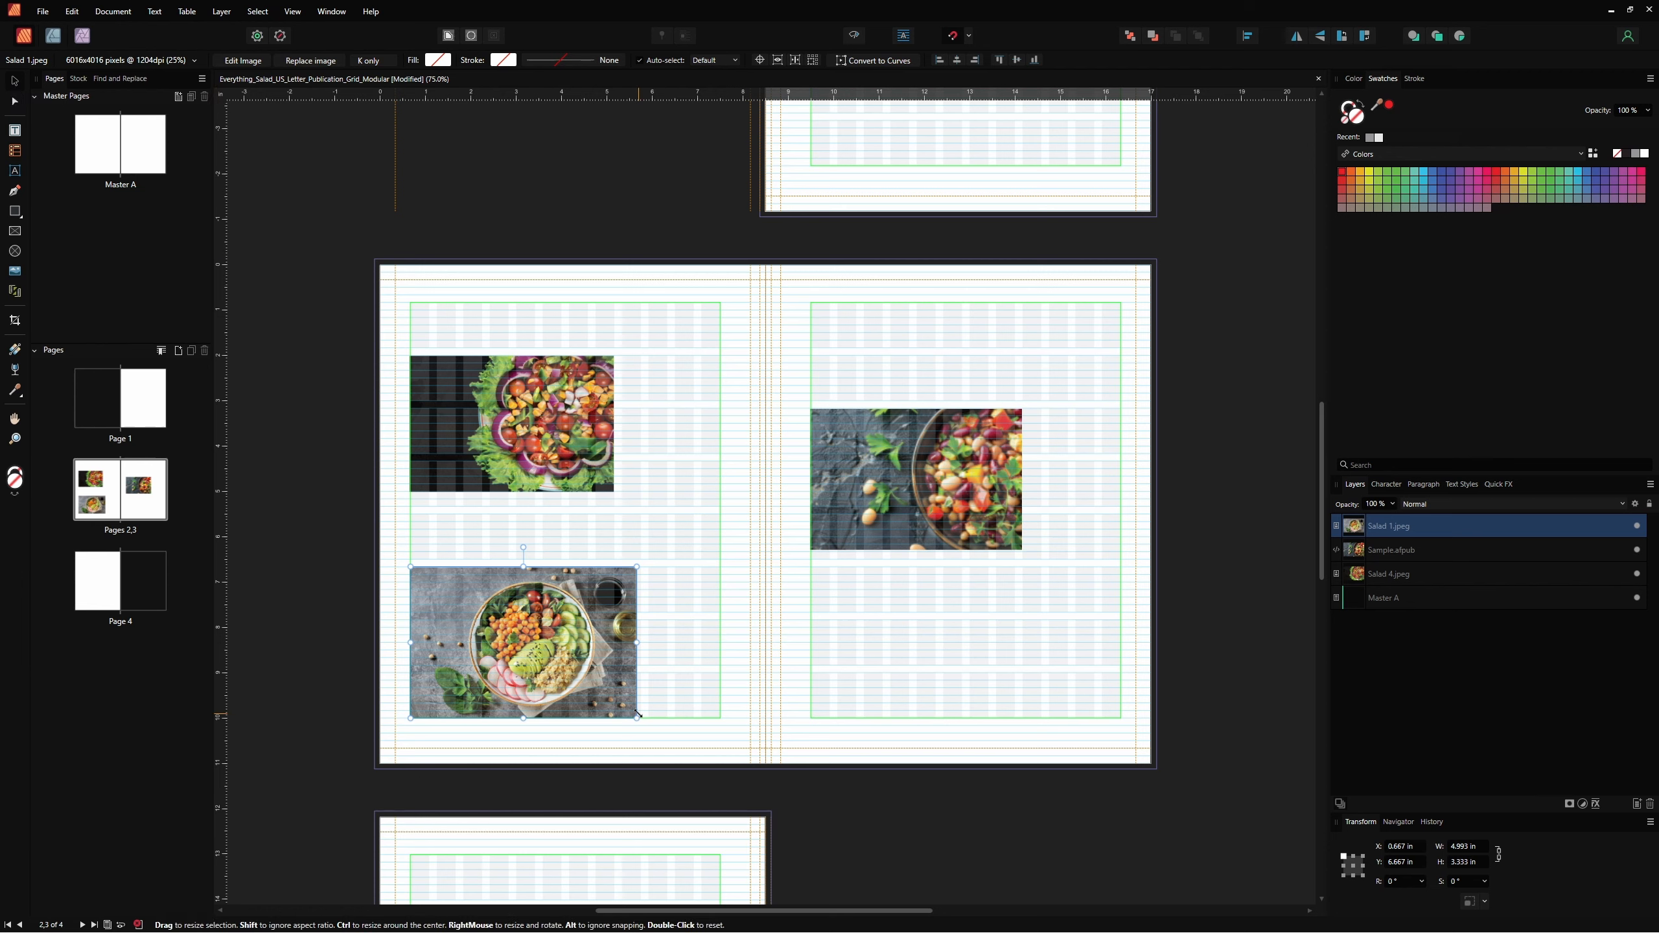
Resize the Salad 1 photo proportionally to a width of 2.5 in.
mouse_move(637, 714)
mouse_down()
mouse_move(540, 660)
mouse_move(630, 732)
mouse_move(592, 714)
mouse_move(616, 735)
mouse_up()
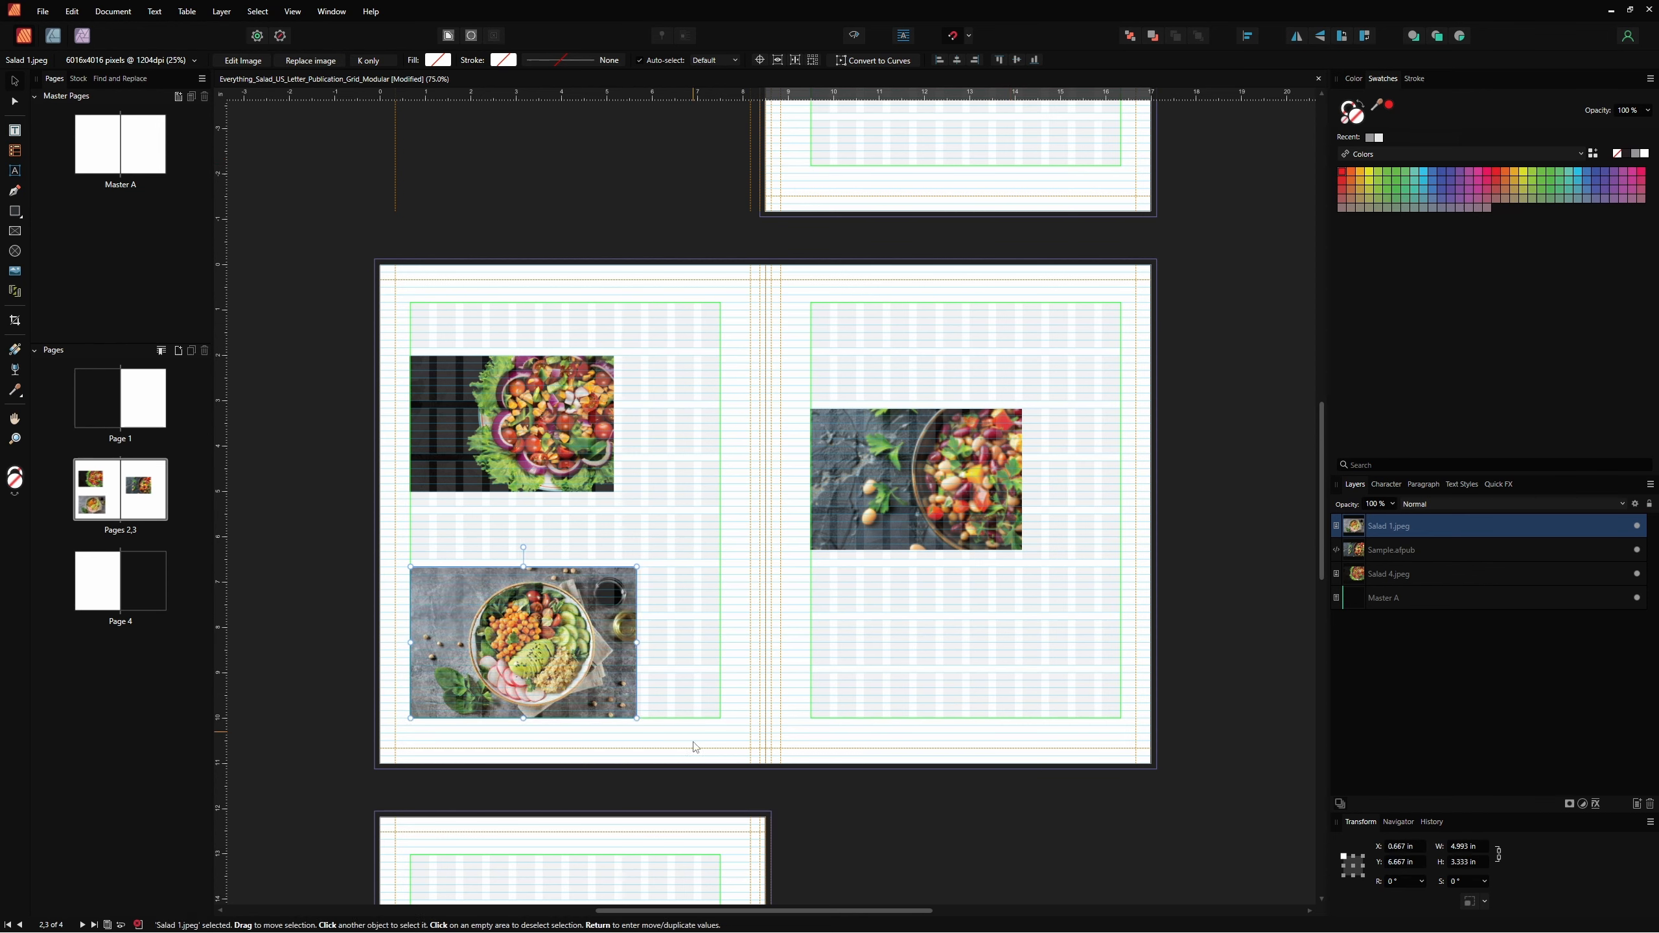
click(1459, 853)
key(Return)
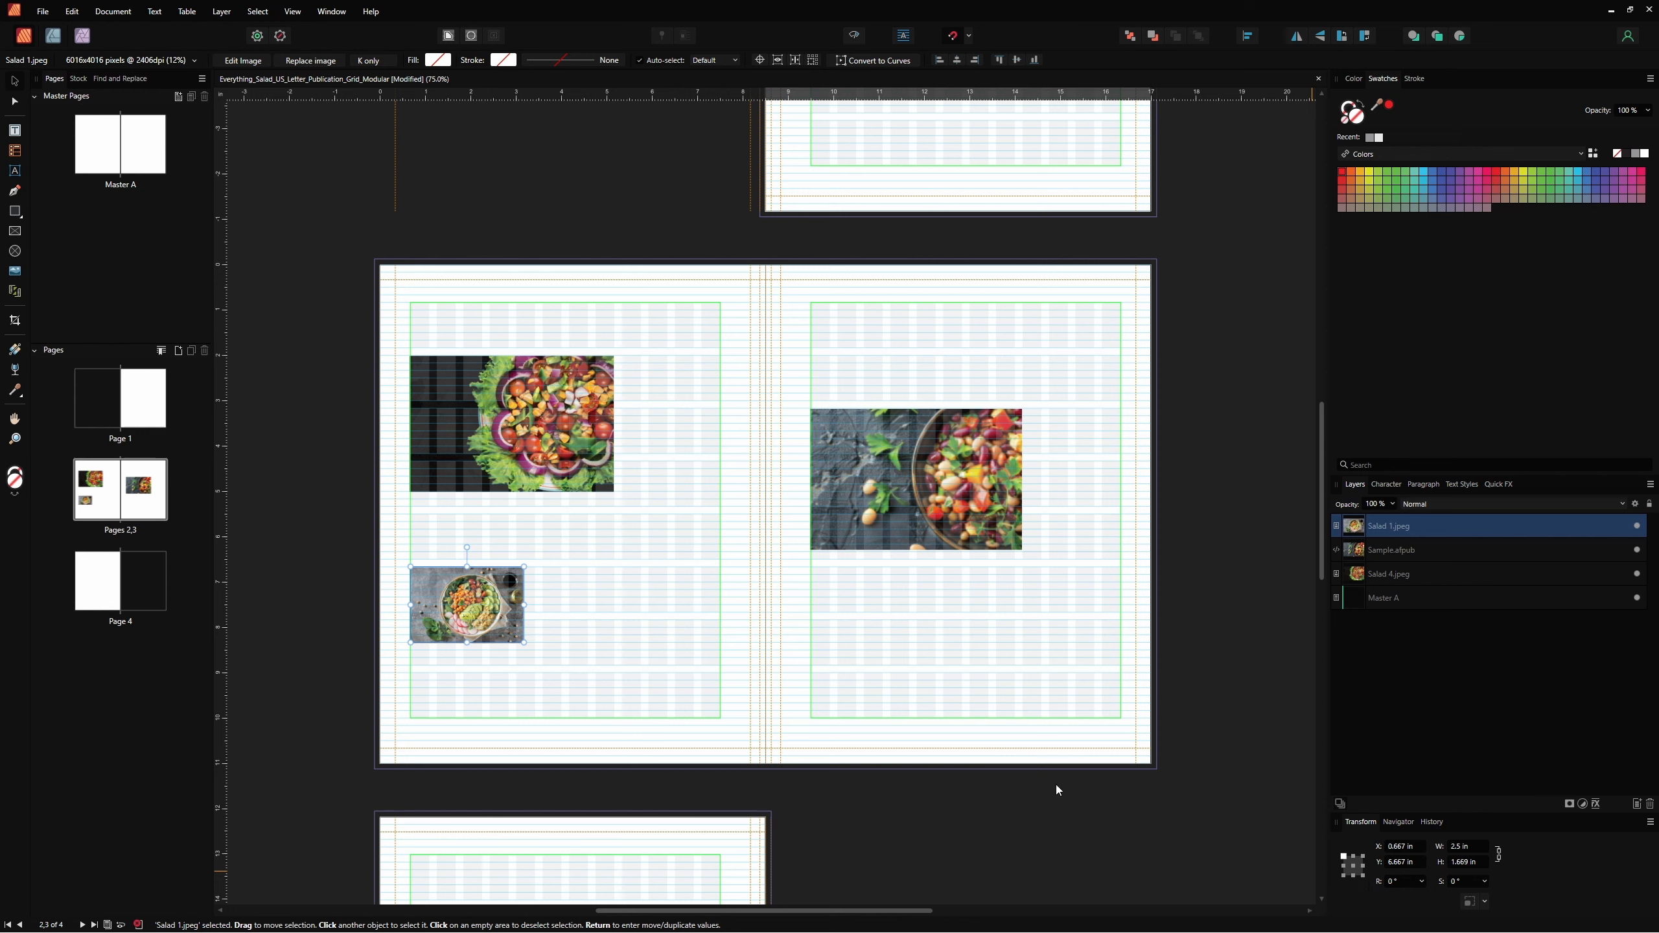
Delete the Salad 4 and Salad 1 photos from the left page.
click(552, 552)
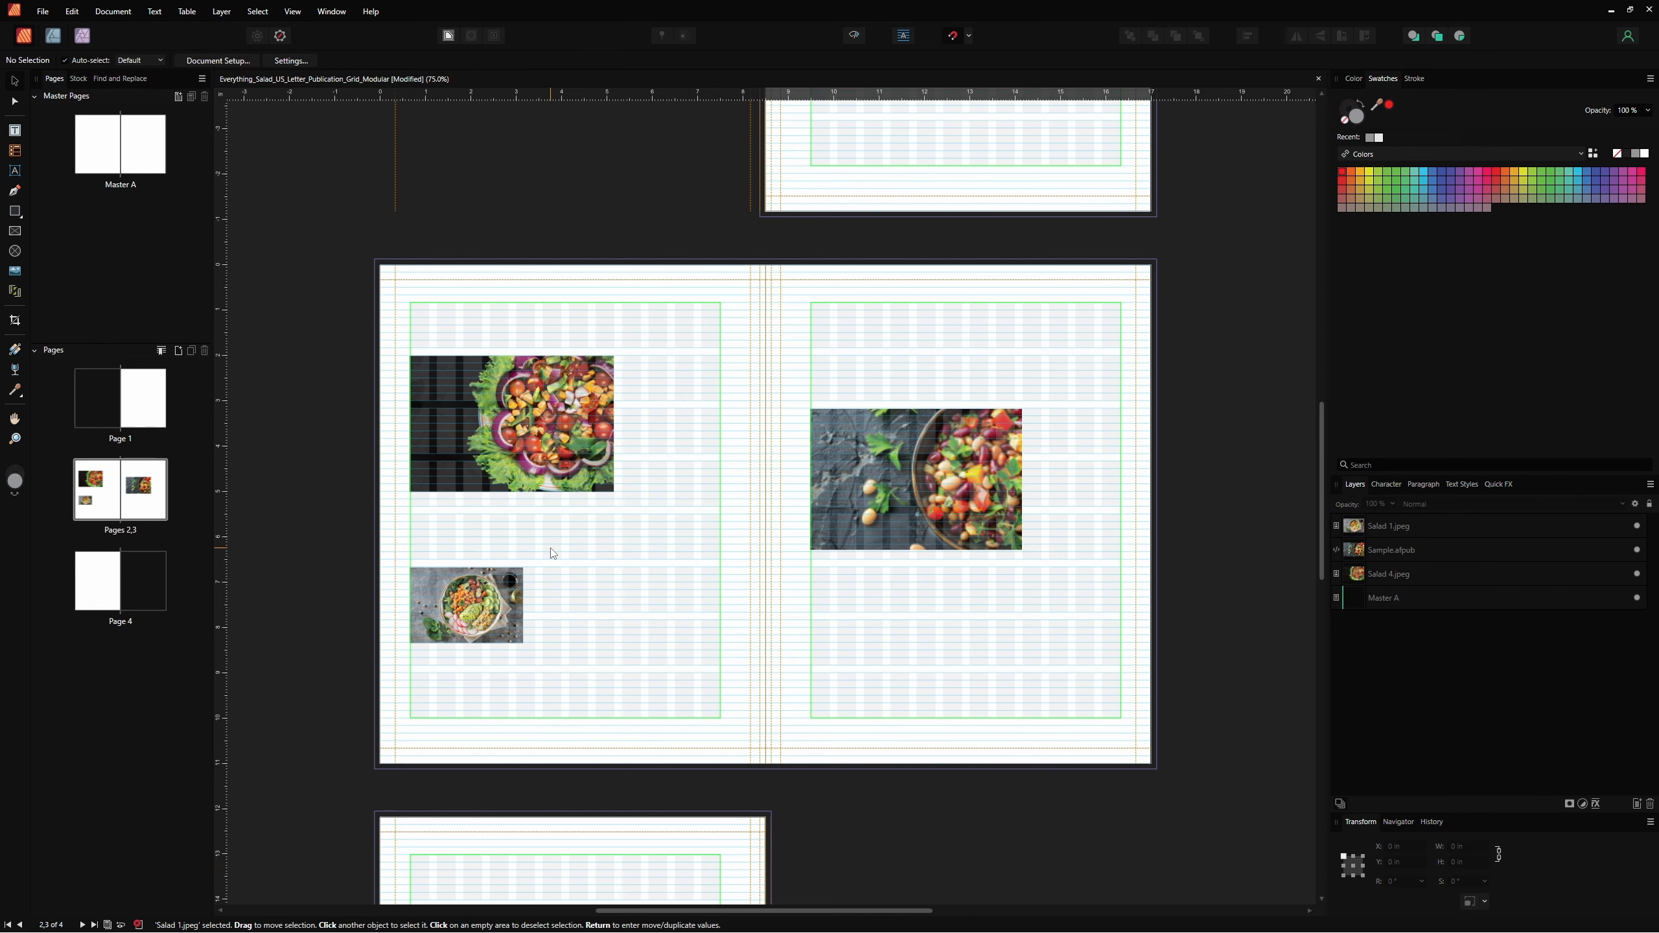
click(576, 447)
key(Delete)
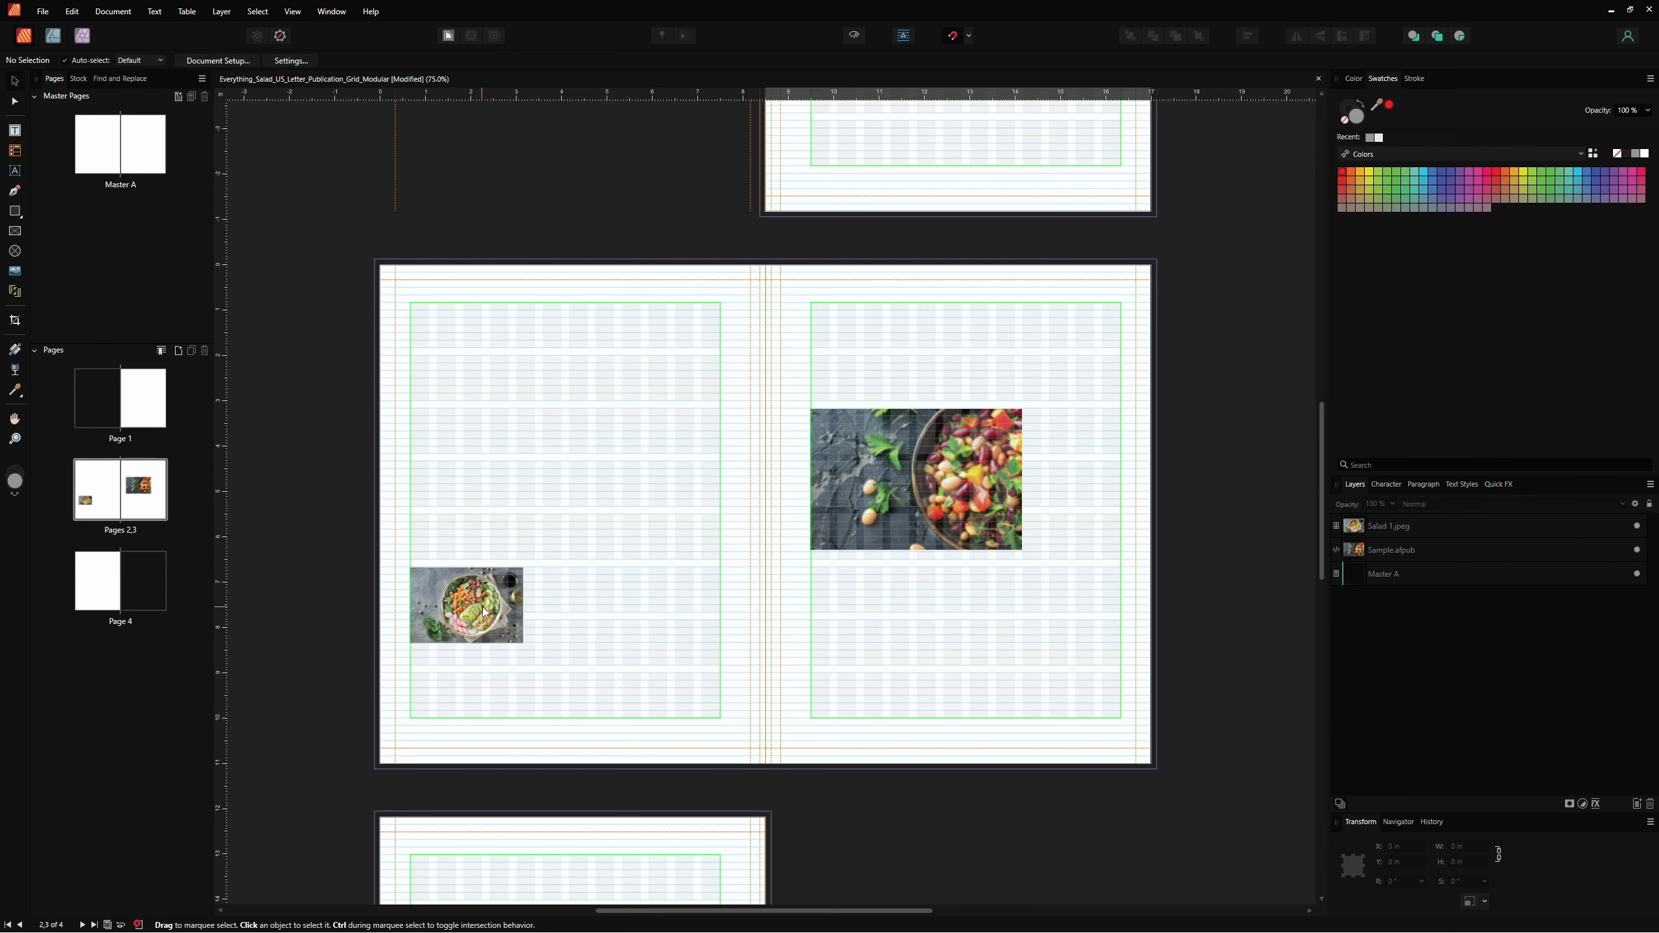
click(484, 611)
key(Delete)
Delete Sample.afpub from the right page and draw a full-height picture frame, 4.125 by 11.25 in, along the left page's outer bleed edge.
click(890, 462)
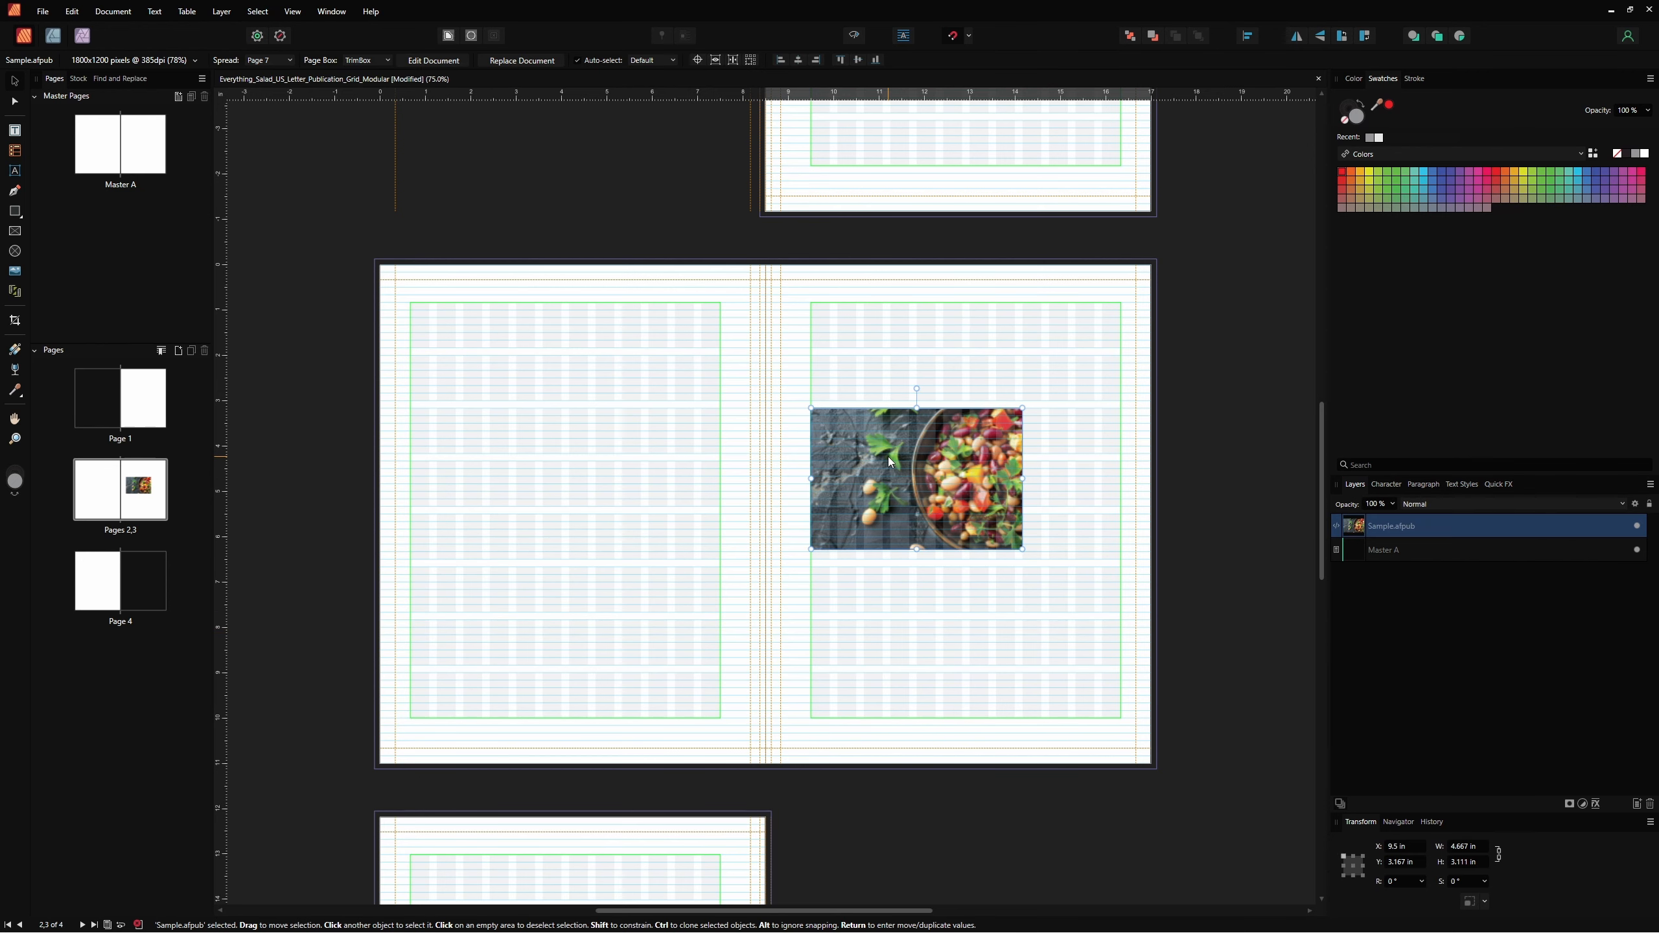
key(Delete)
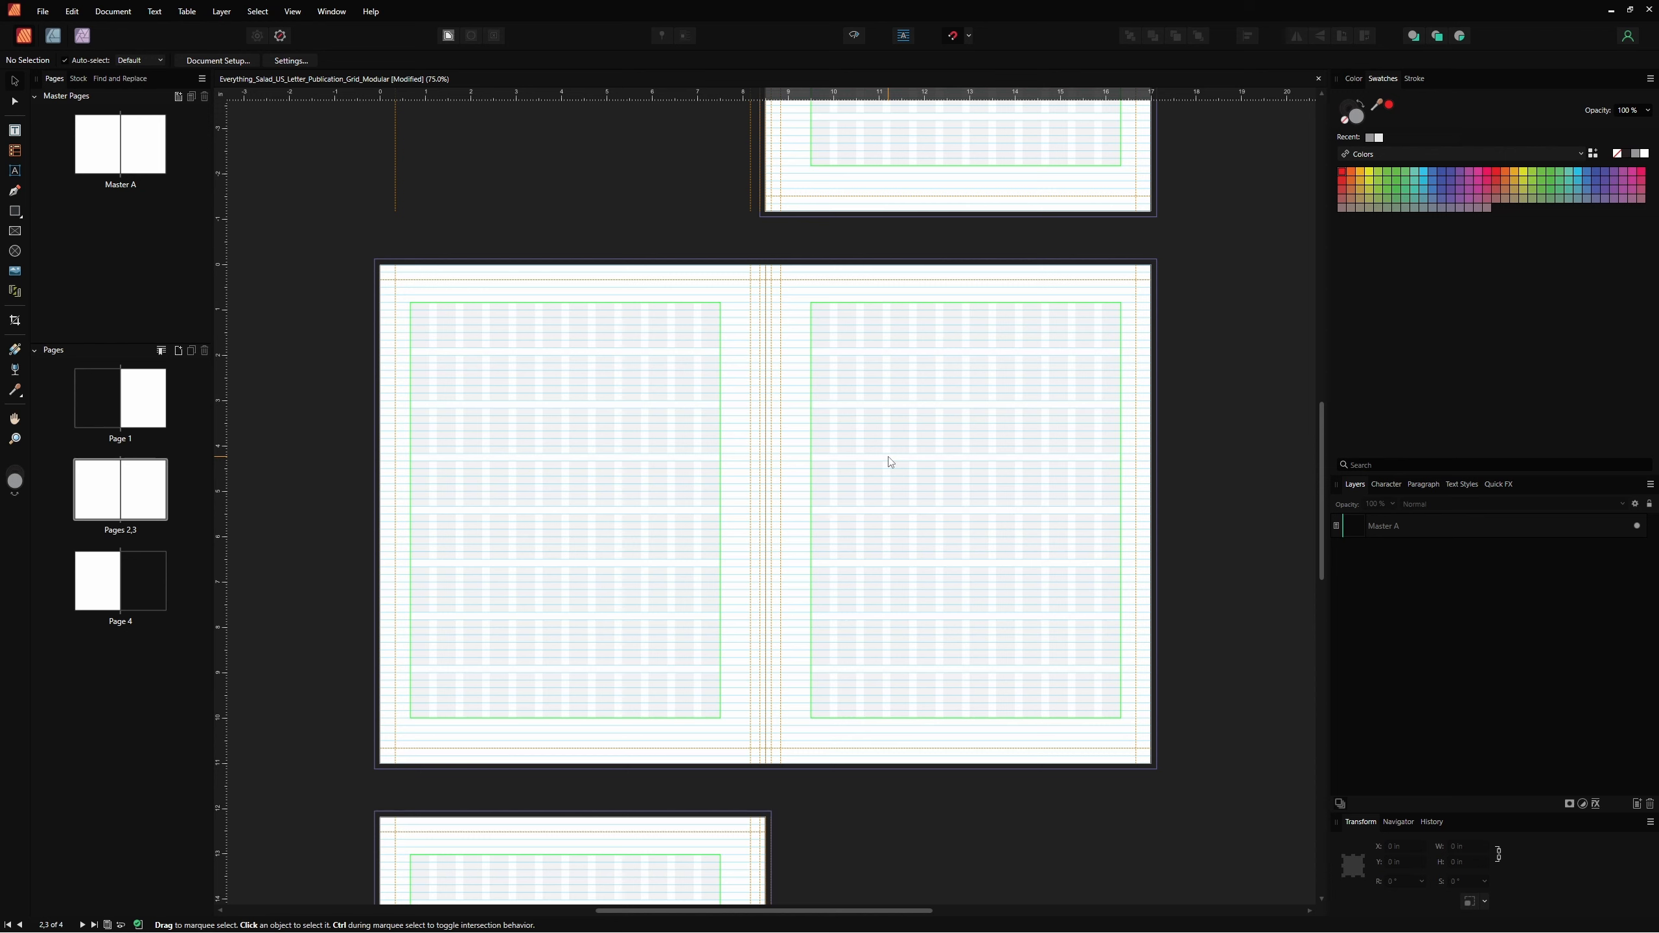
click(15, 232)
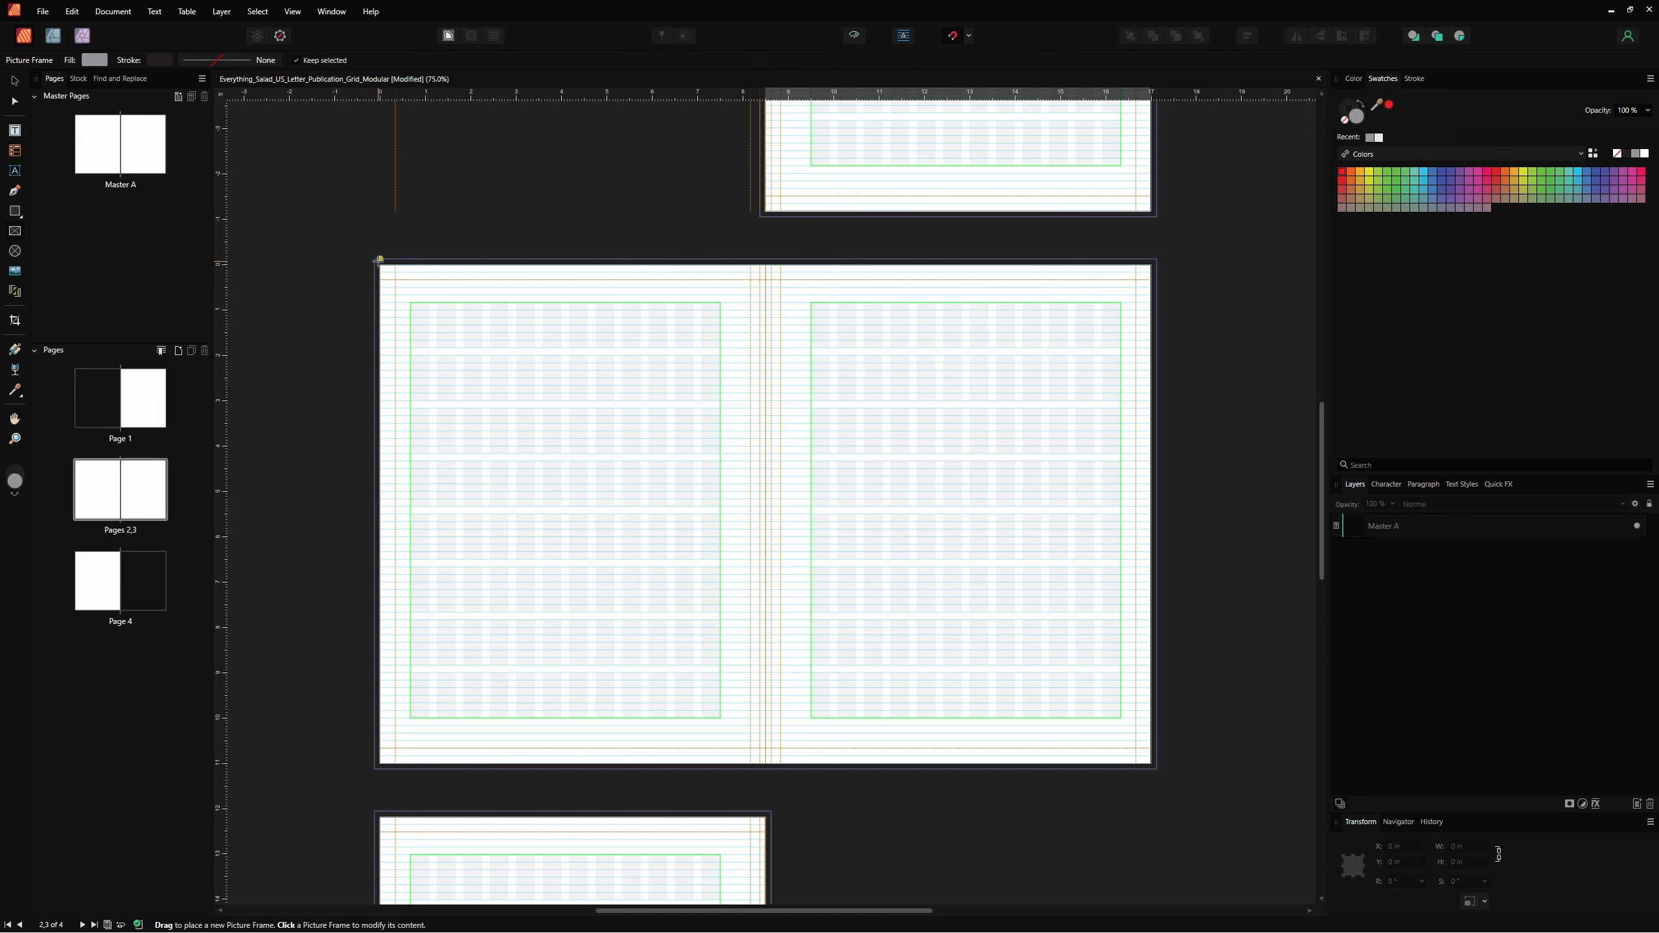
drag(375, 257, 561, 768)
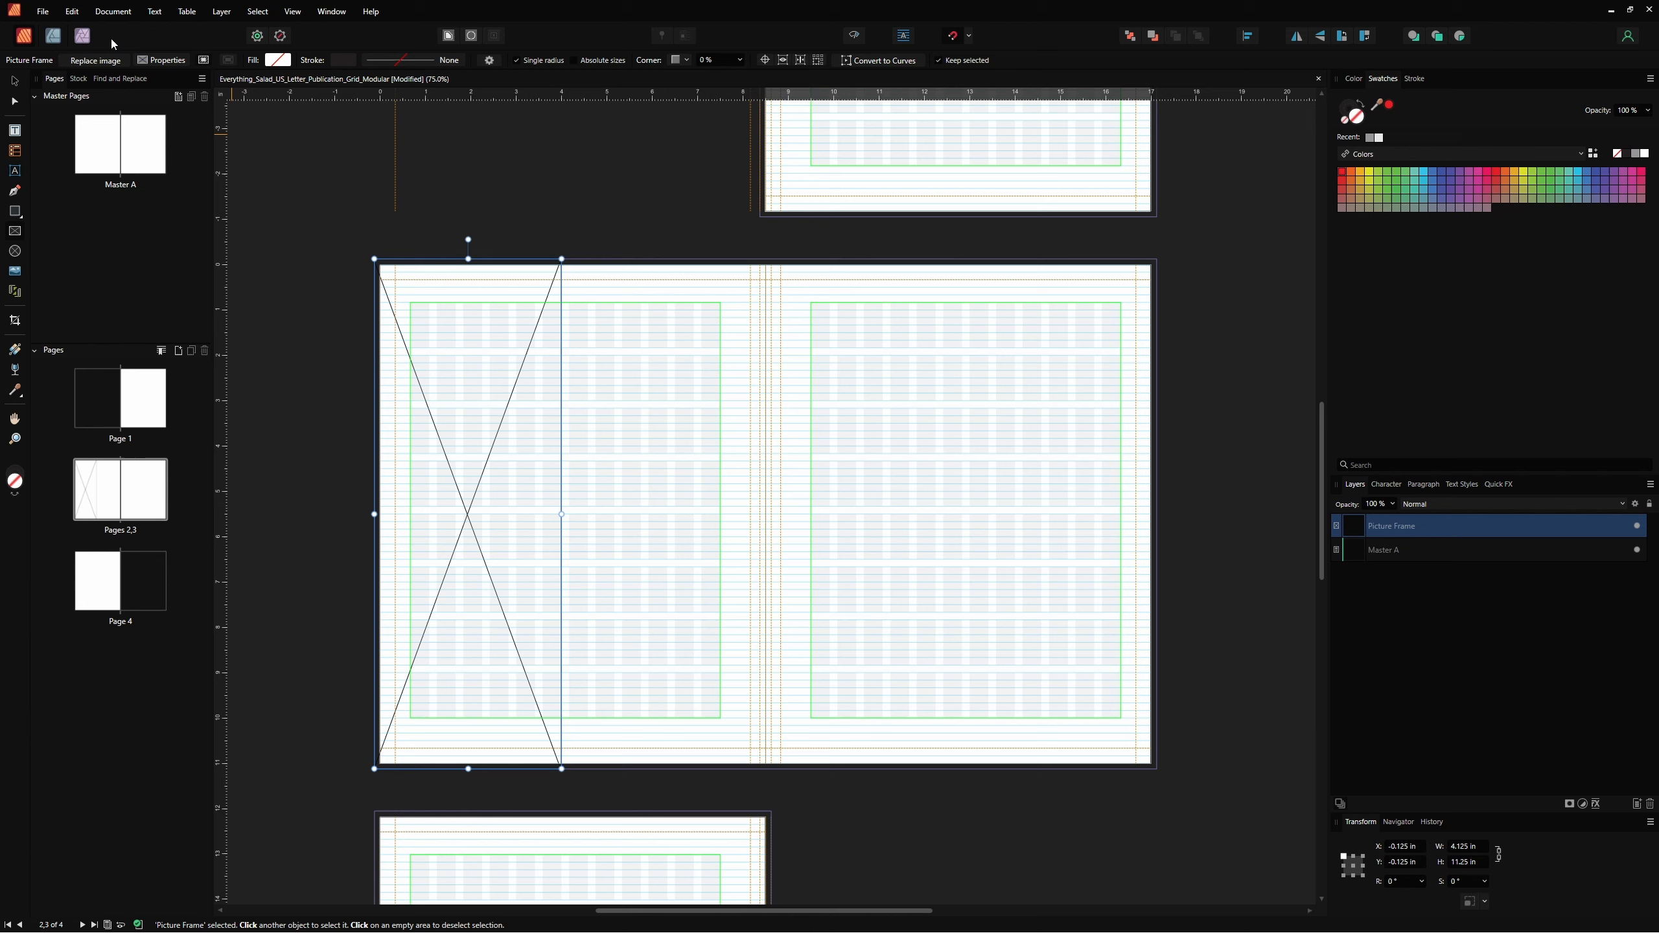
Place the Salad 4 photo in the left page's picture frame and shift it slightly right inside the frame.
click(43, 12)
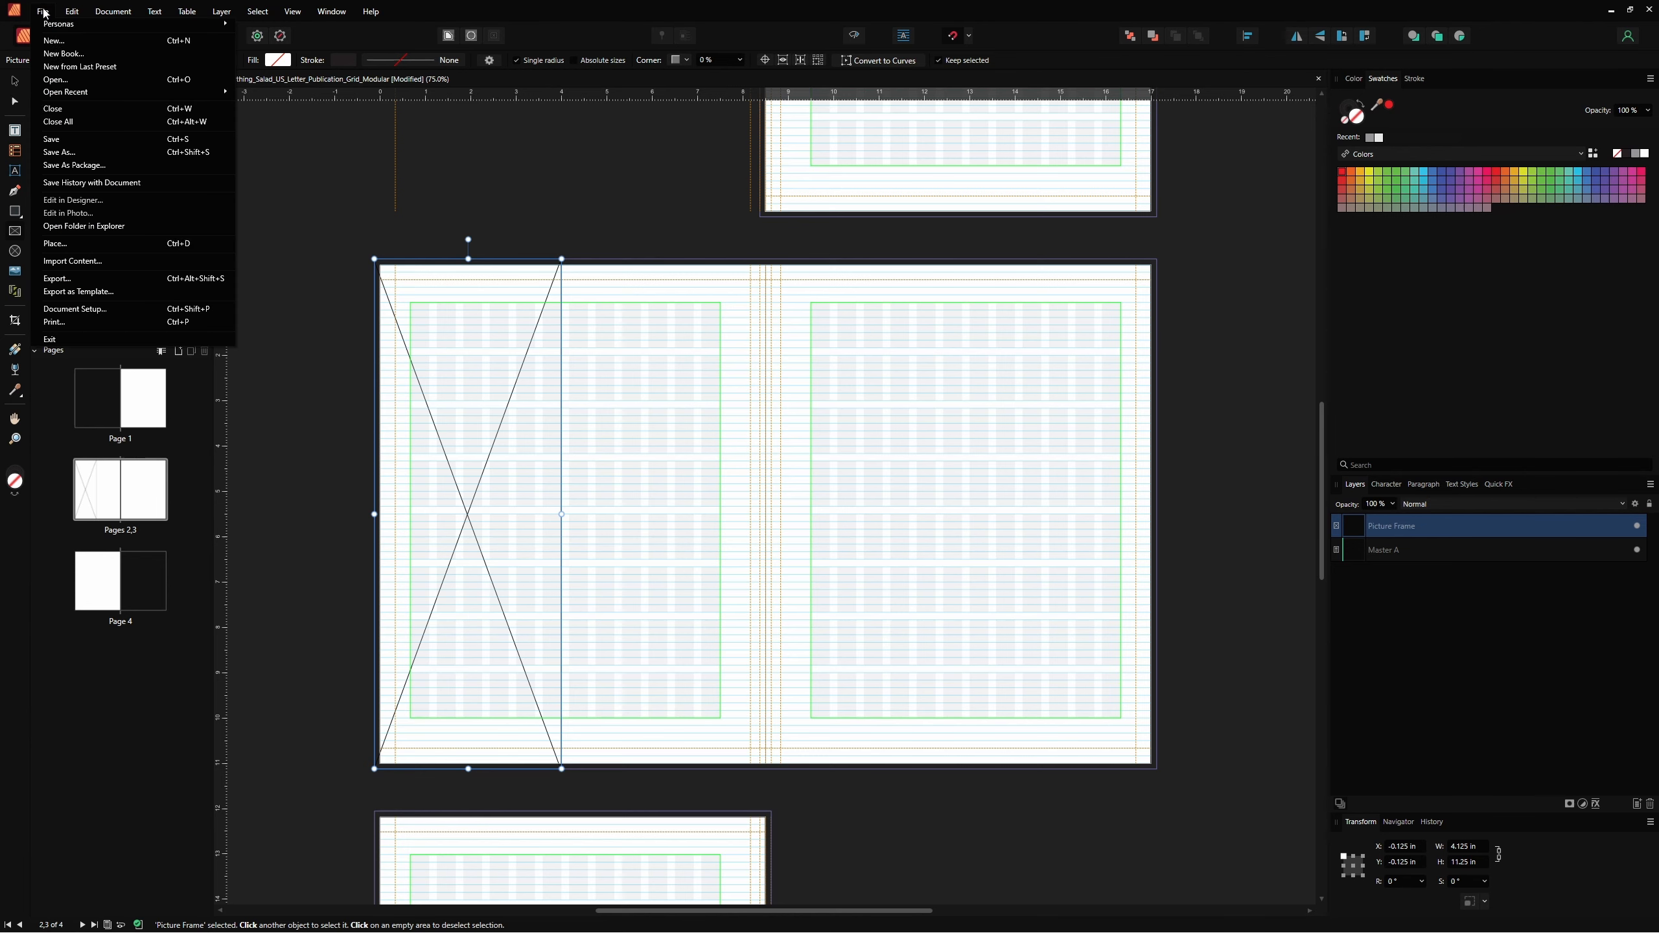
click(99, 246)
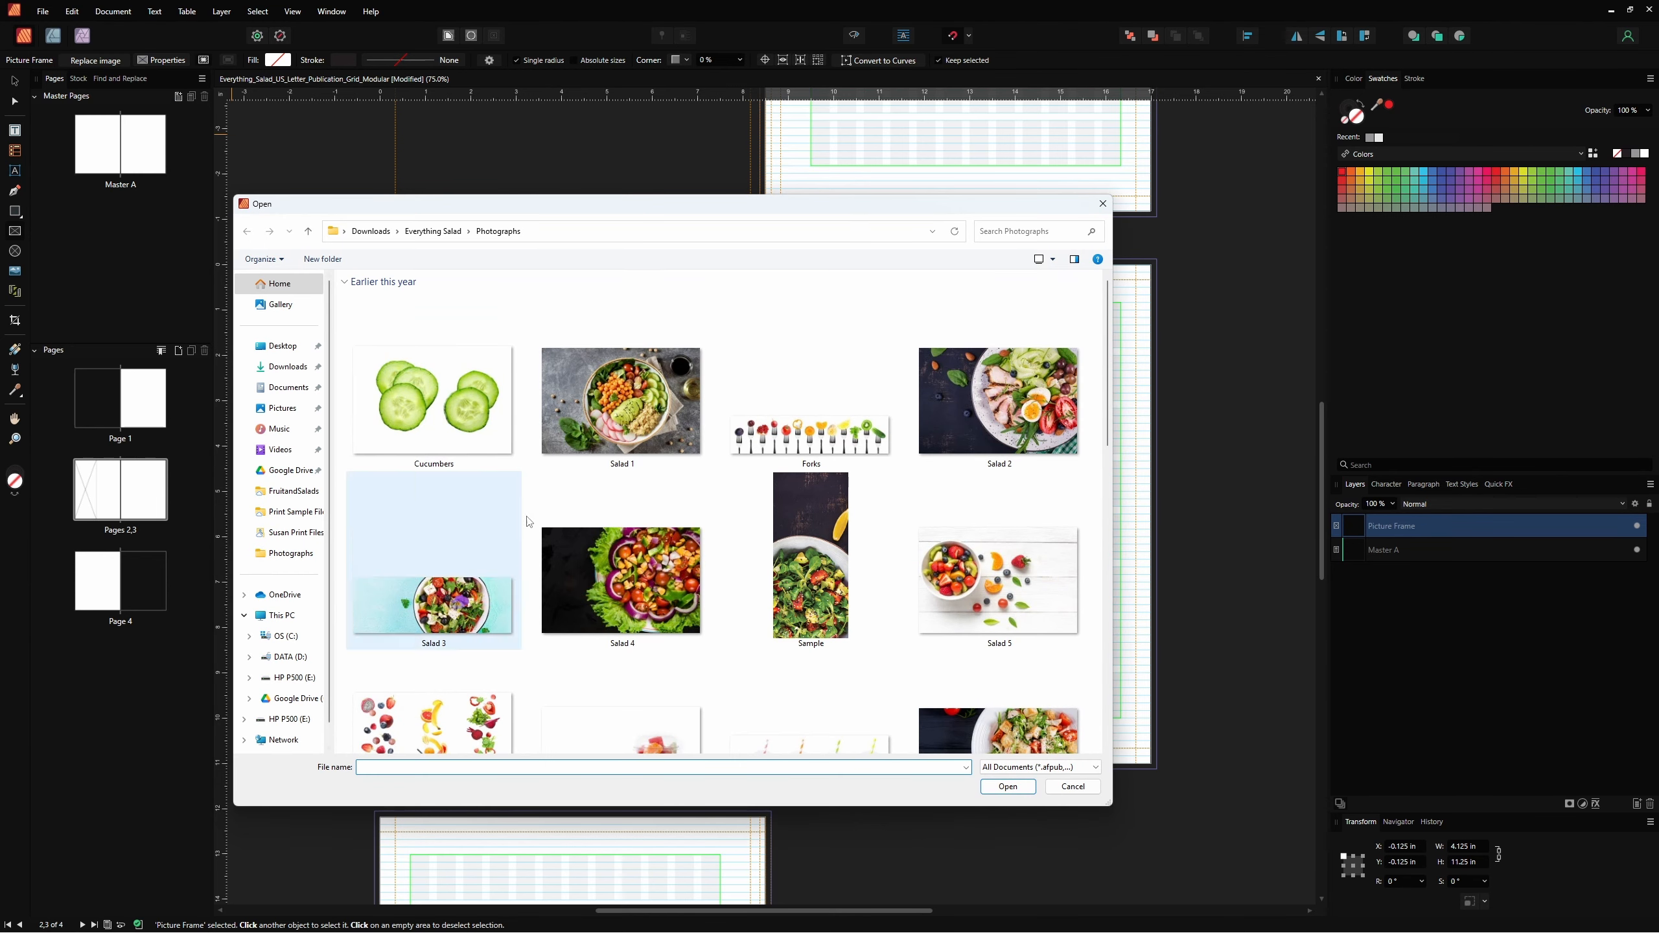
click(638, 595)
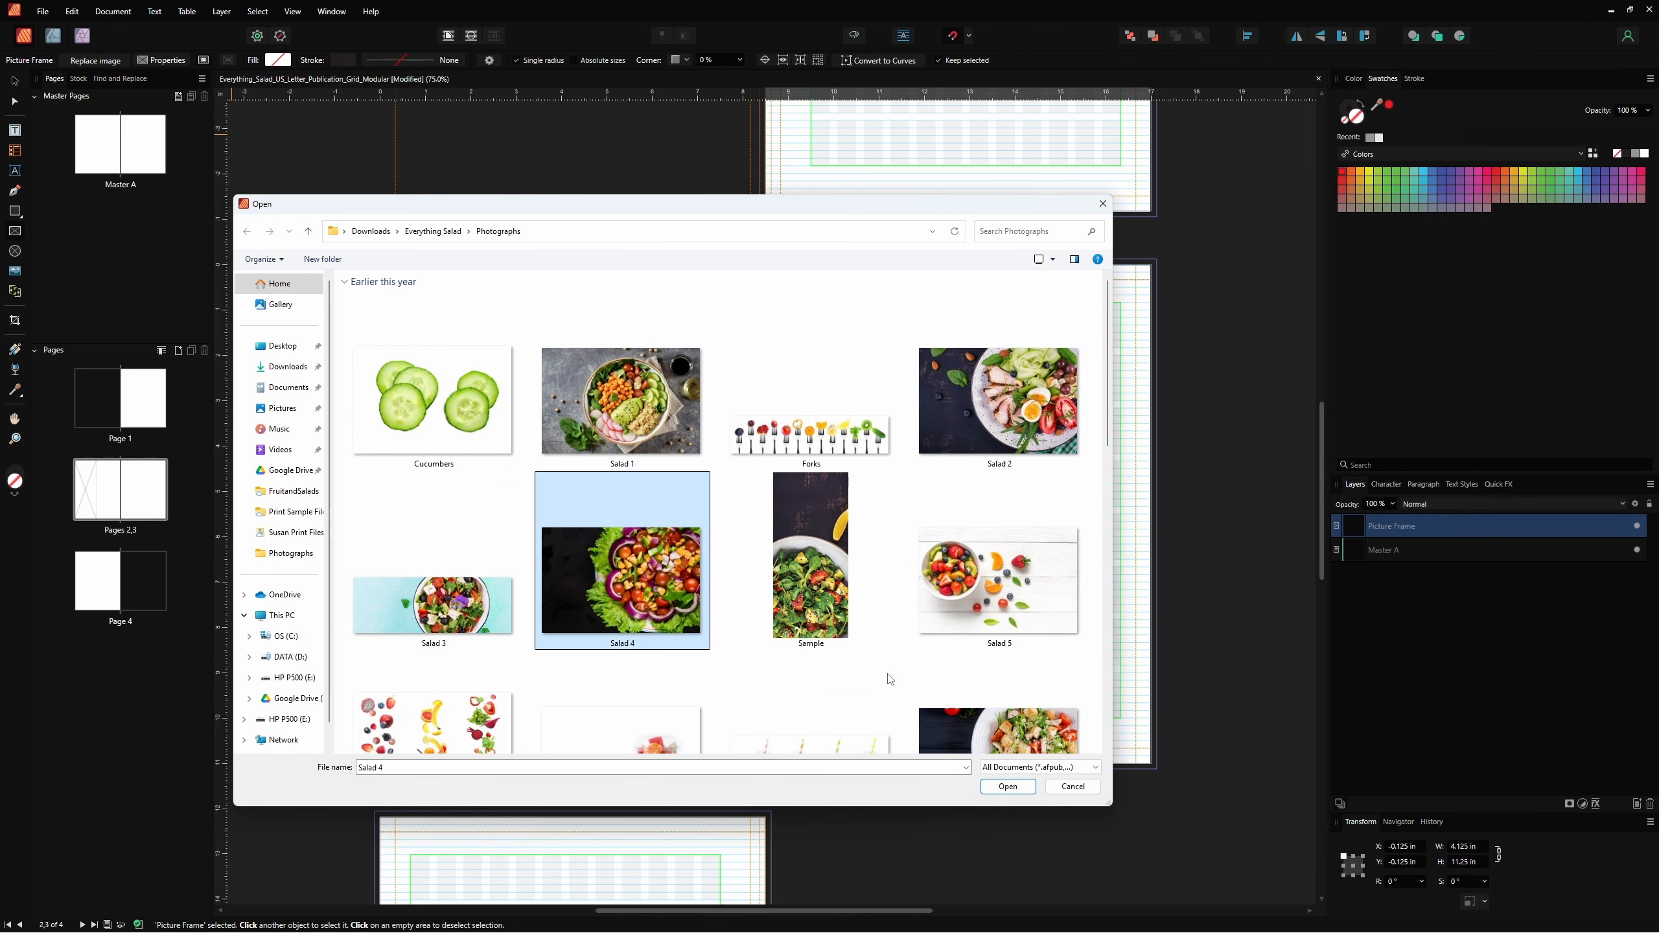
click(1008, 786)
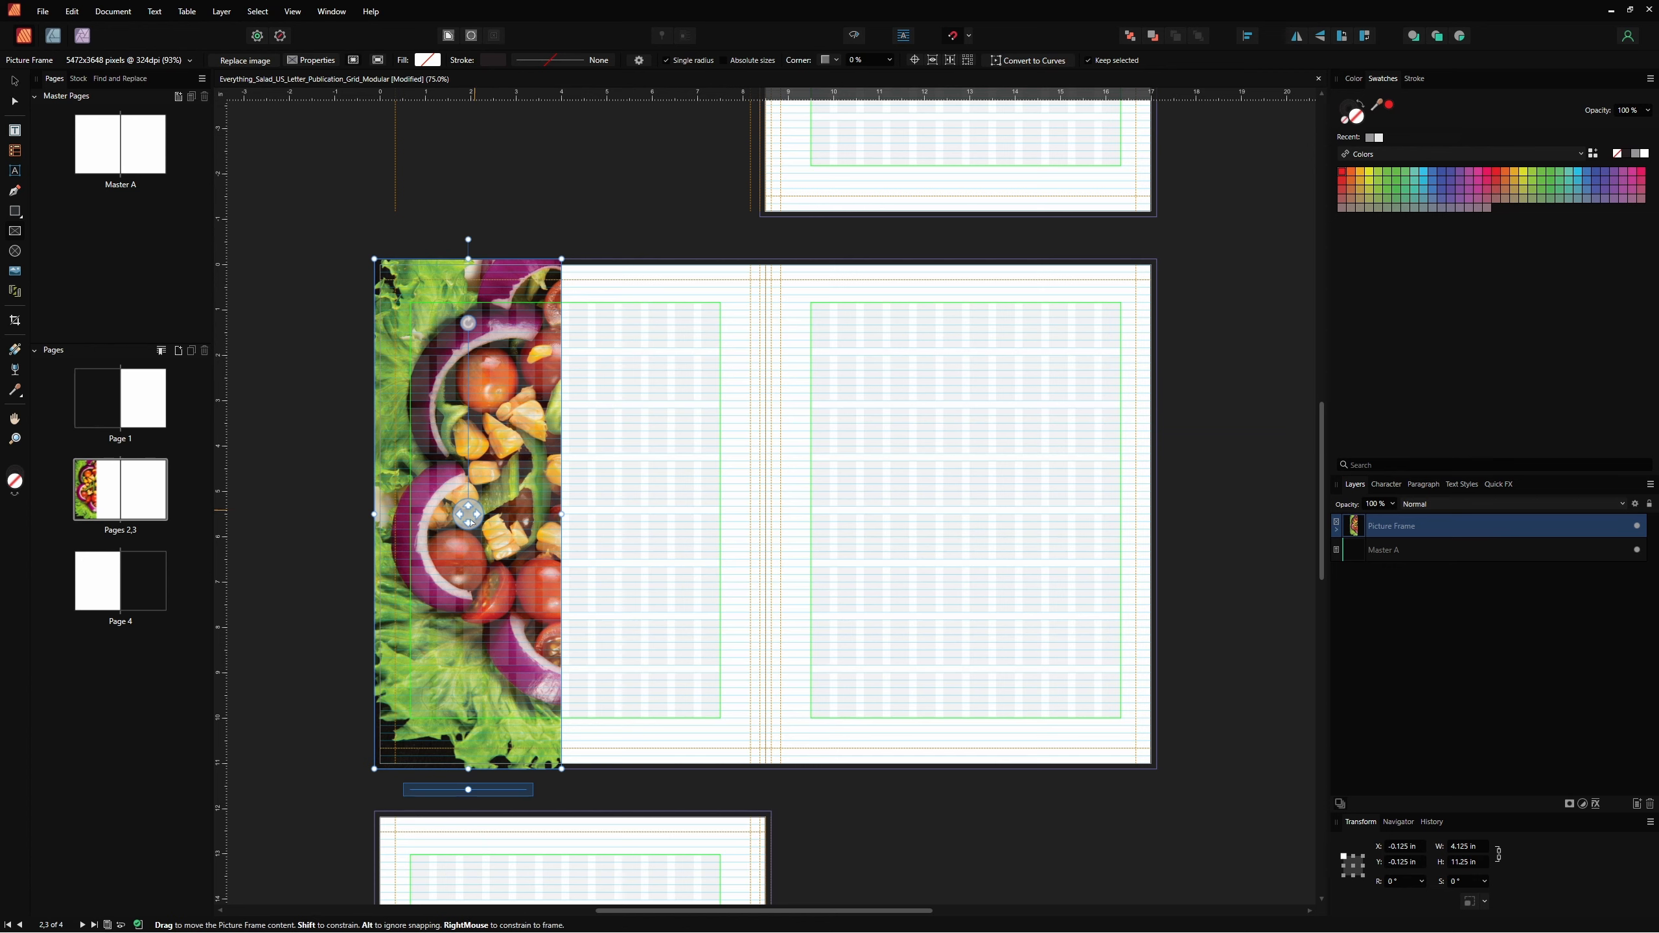
drag(469, 514, 475, 526)
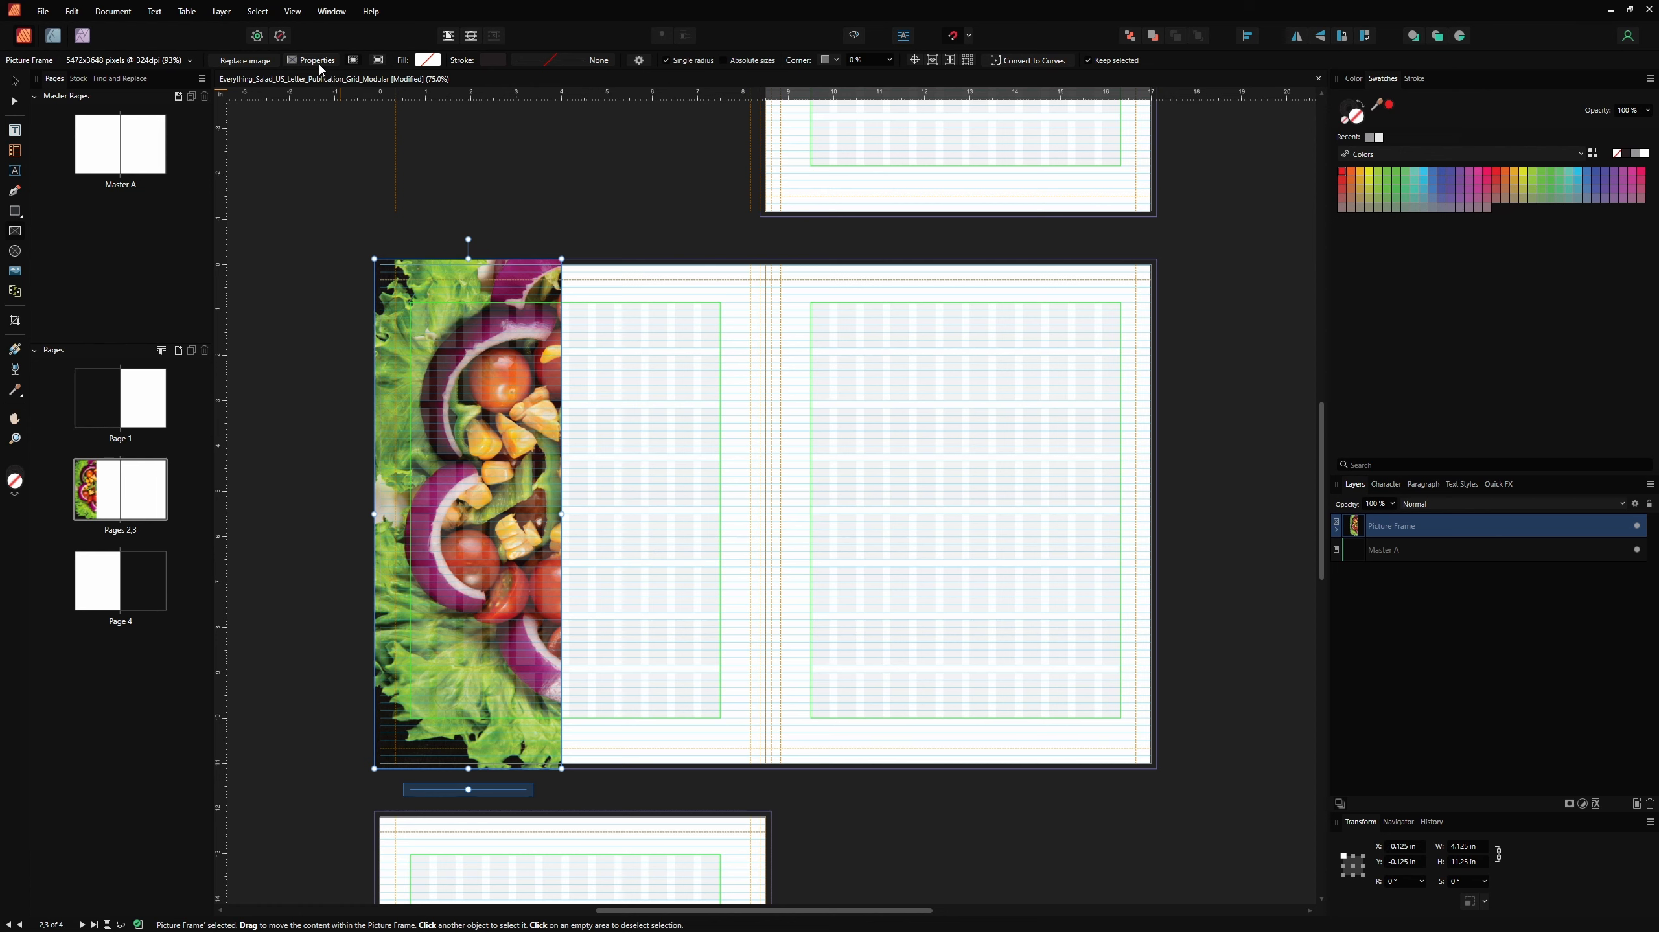
Try the Scale to Minimum Fit, Stretch to Fit and None scaling options on the Salad 4 picture frame.
click(15, 81)
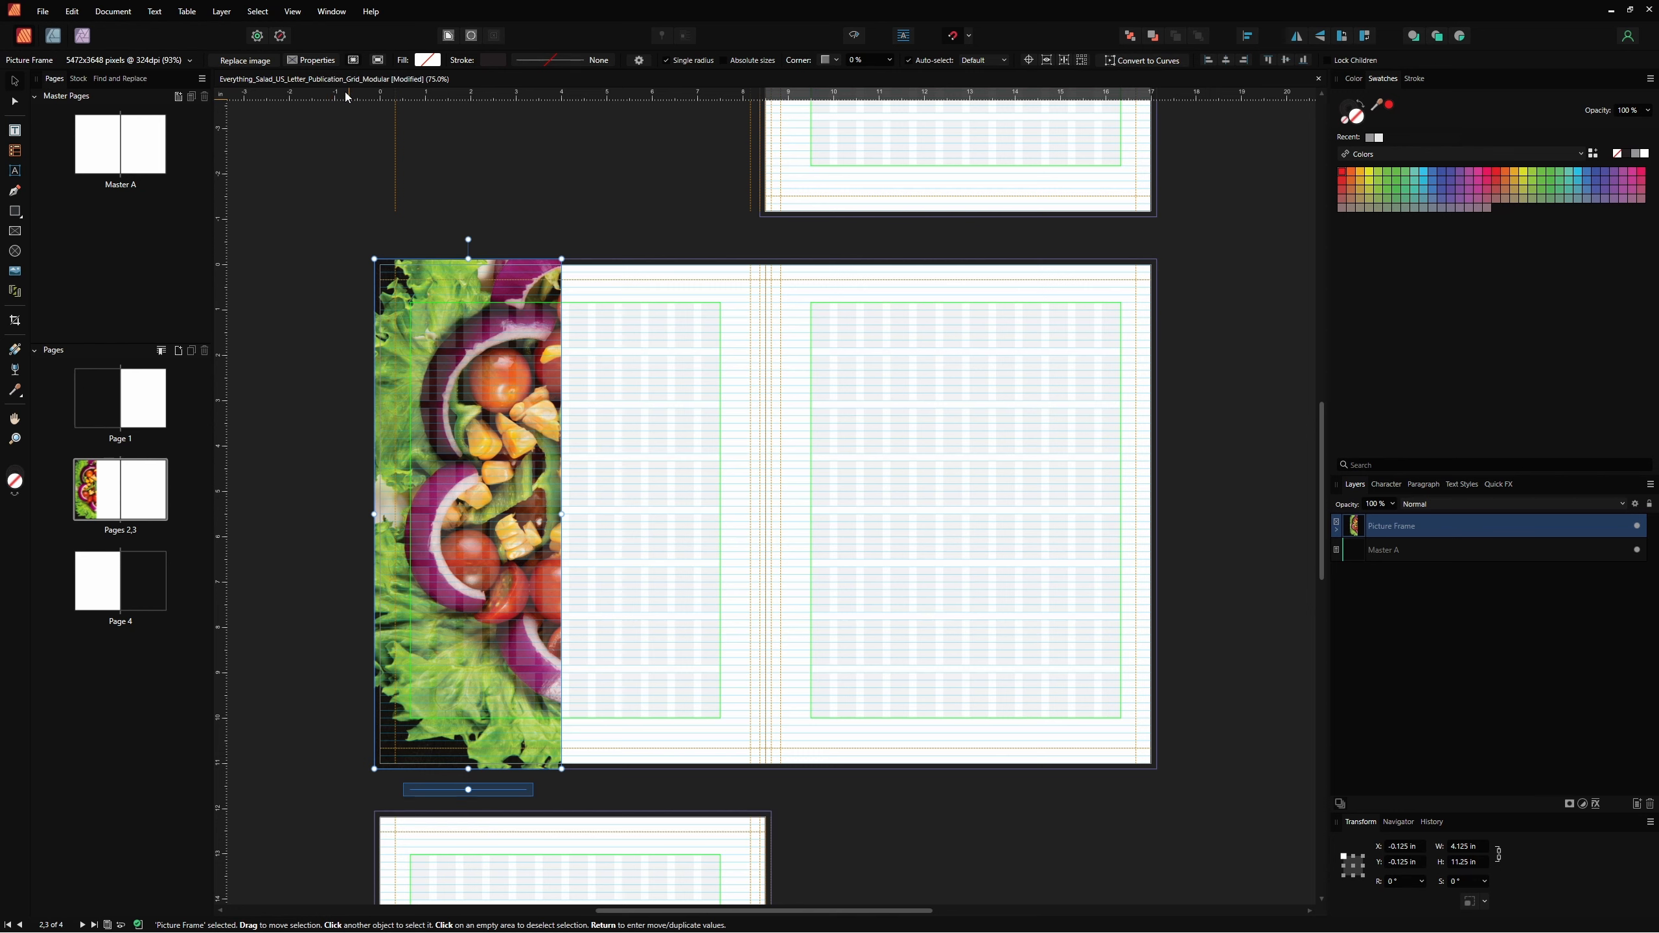
click(310, 60)
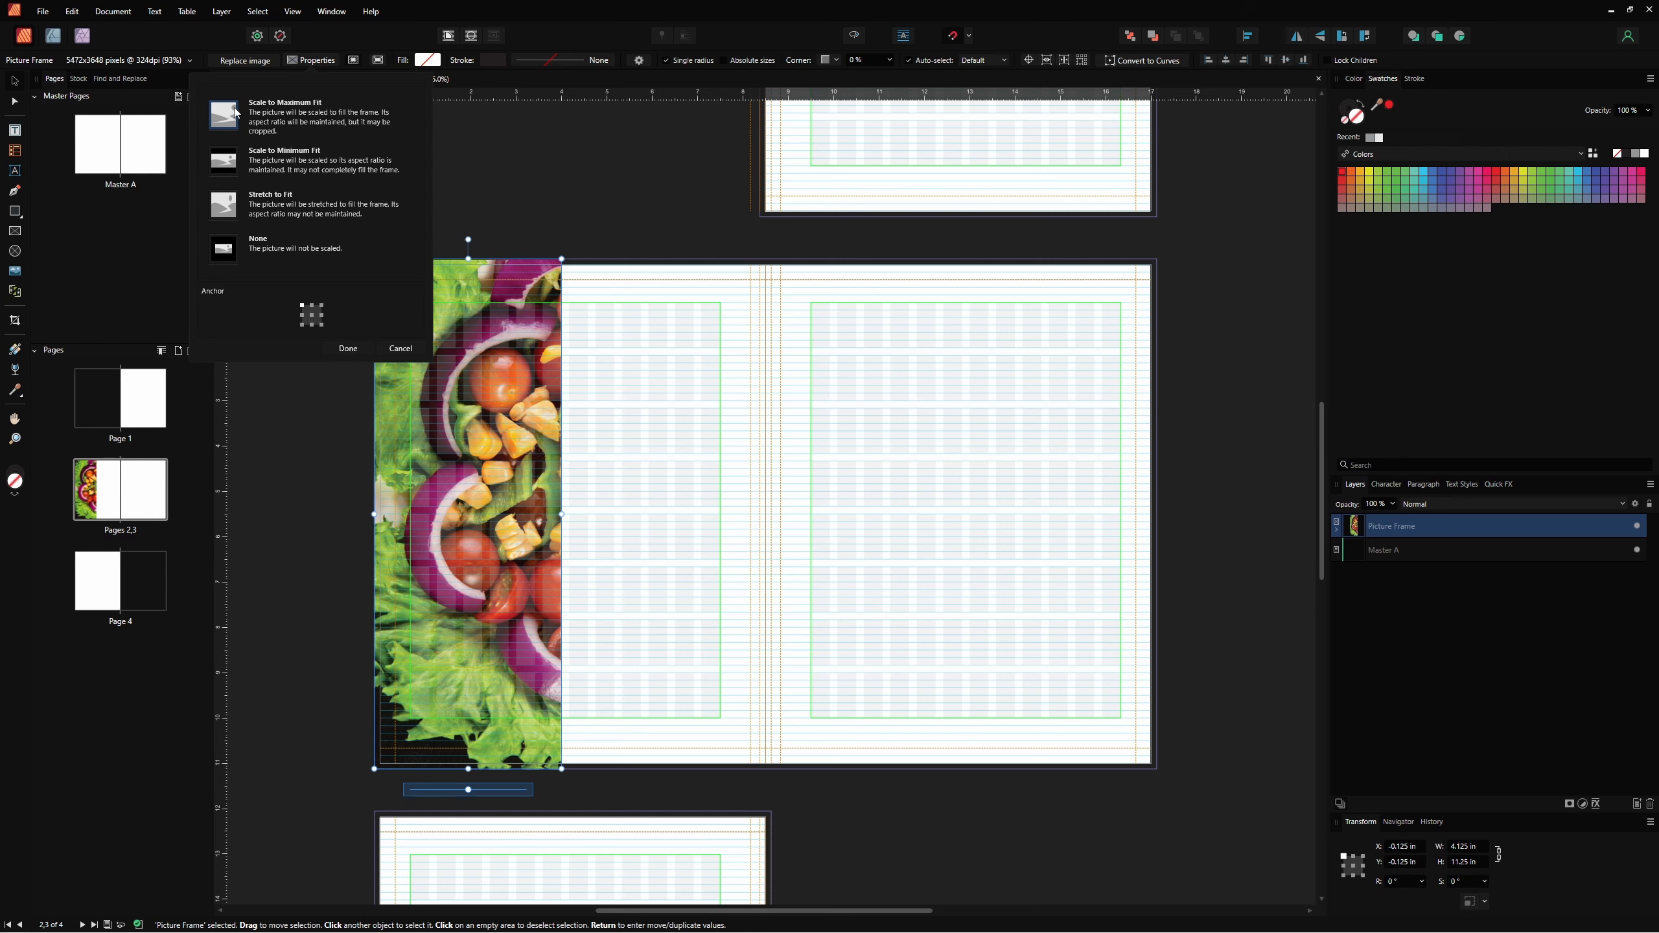
click(234, 165)
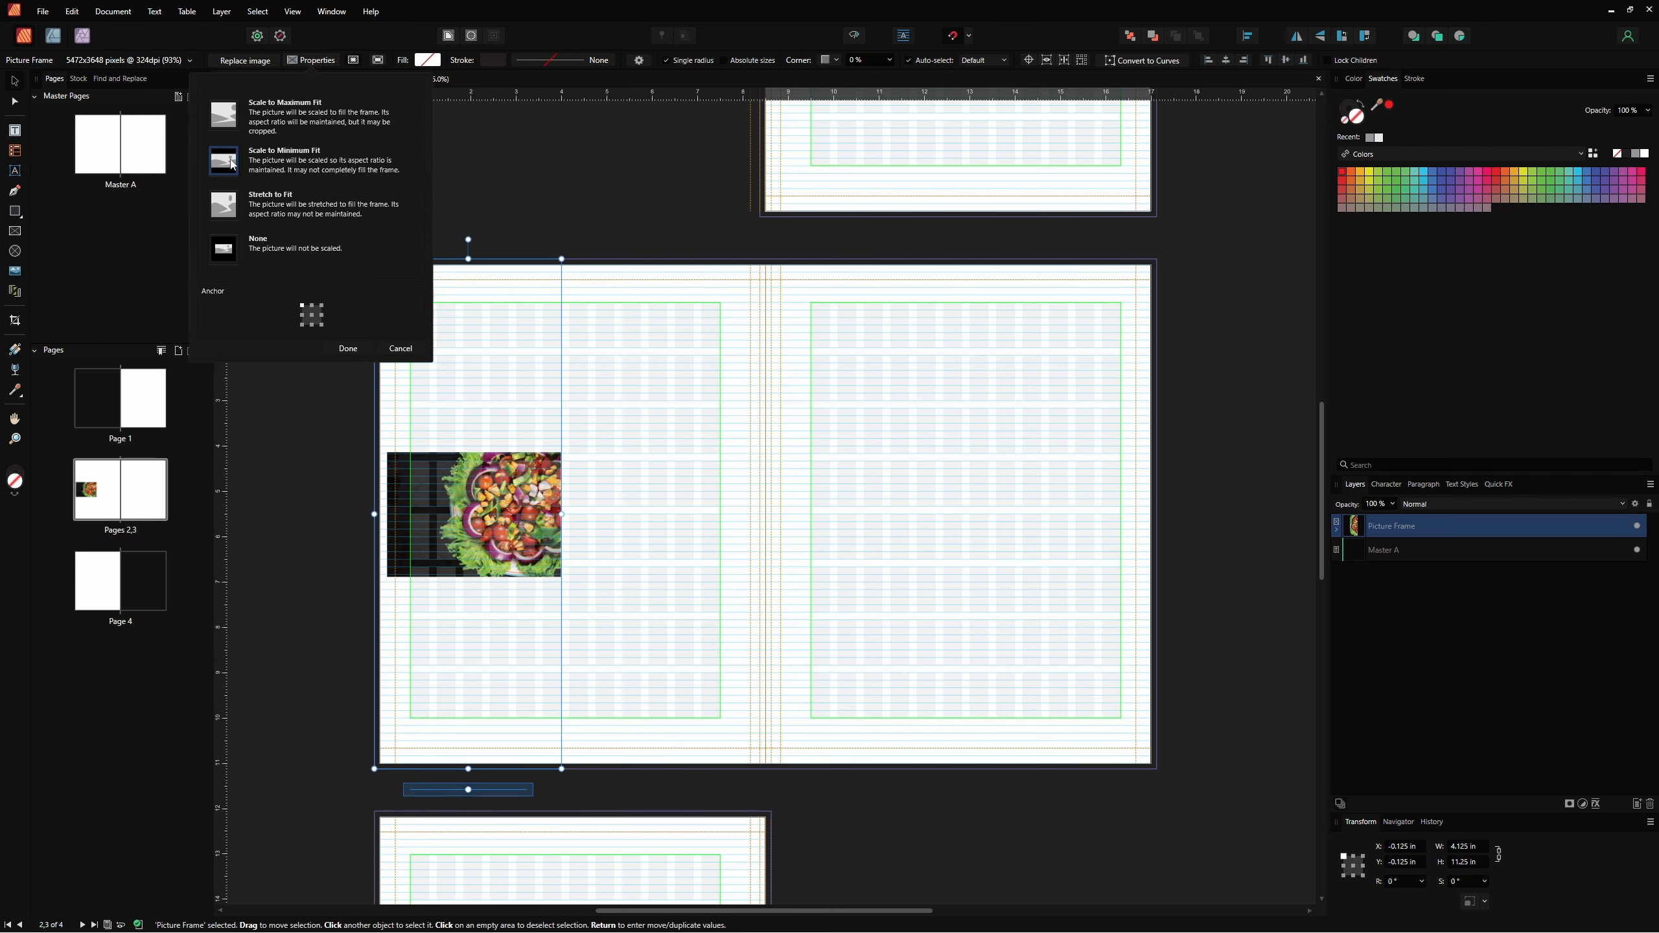
click(227, 217)
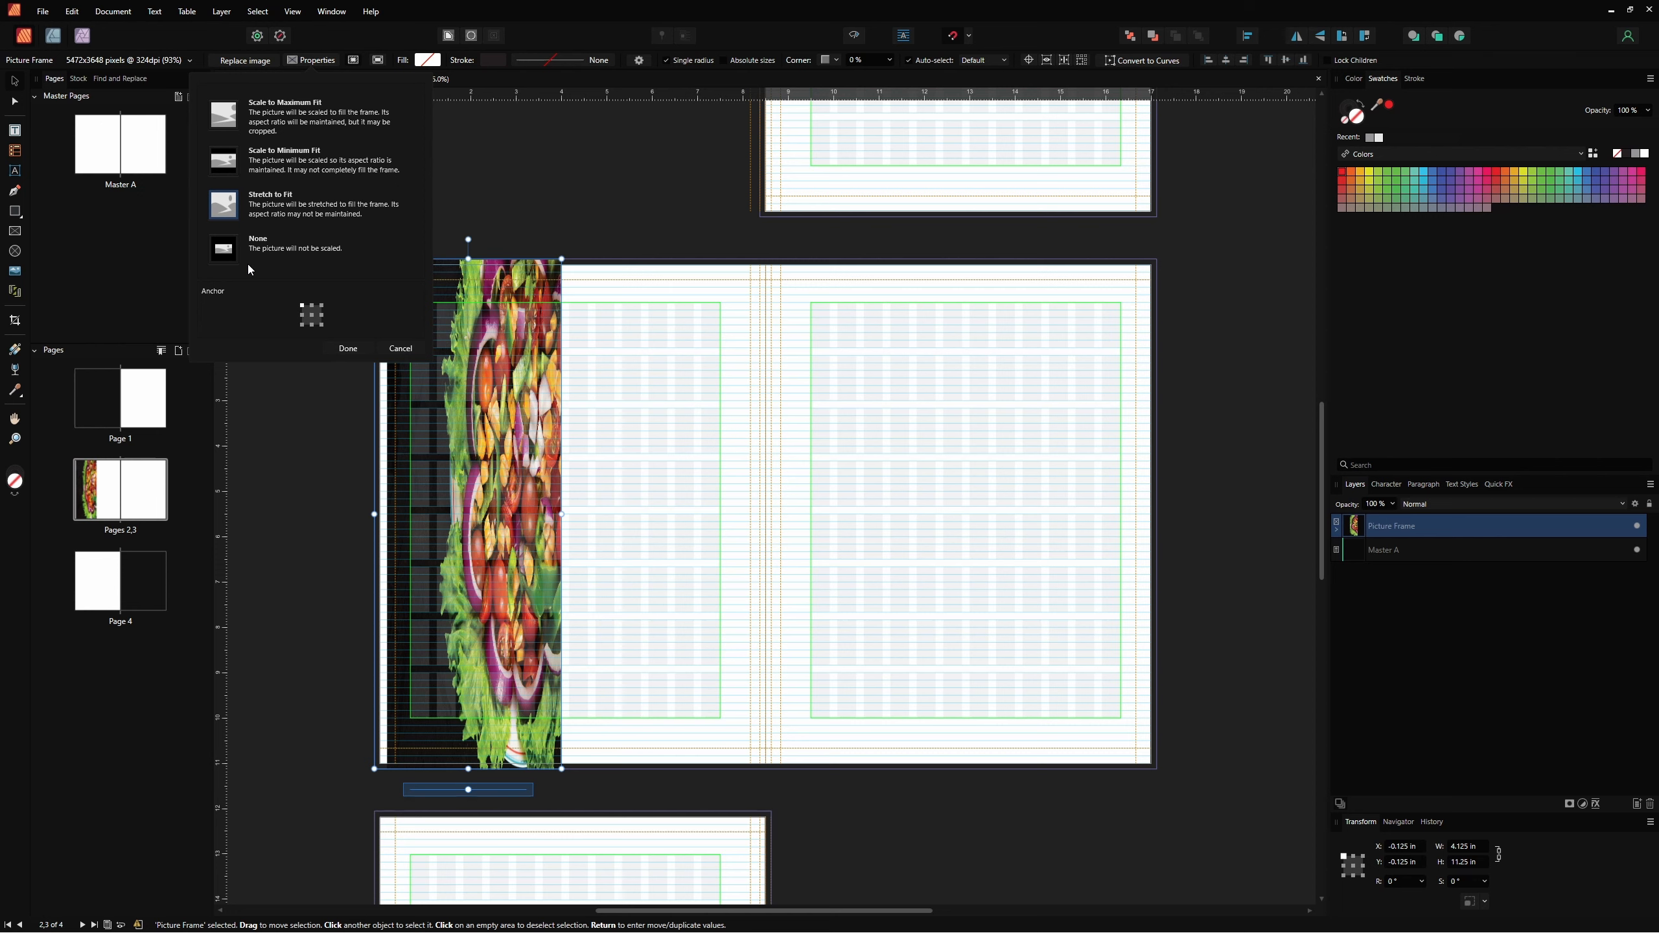
click(220, 254)
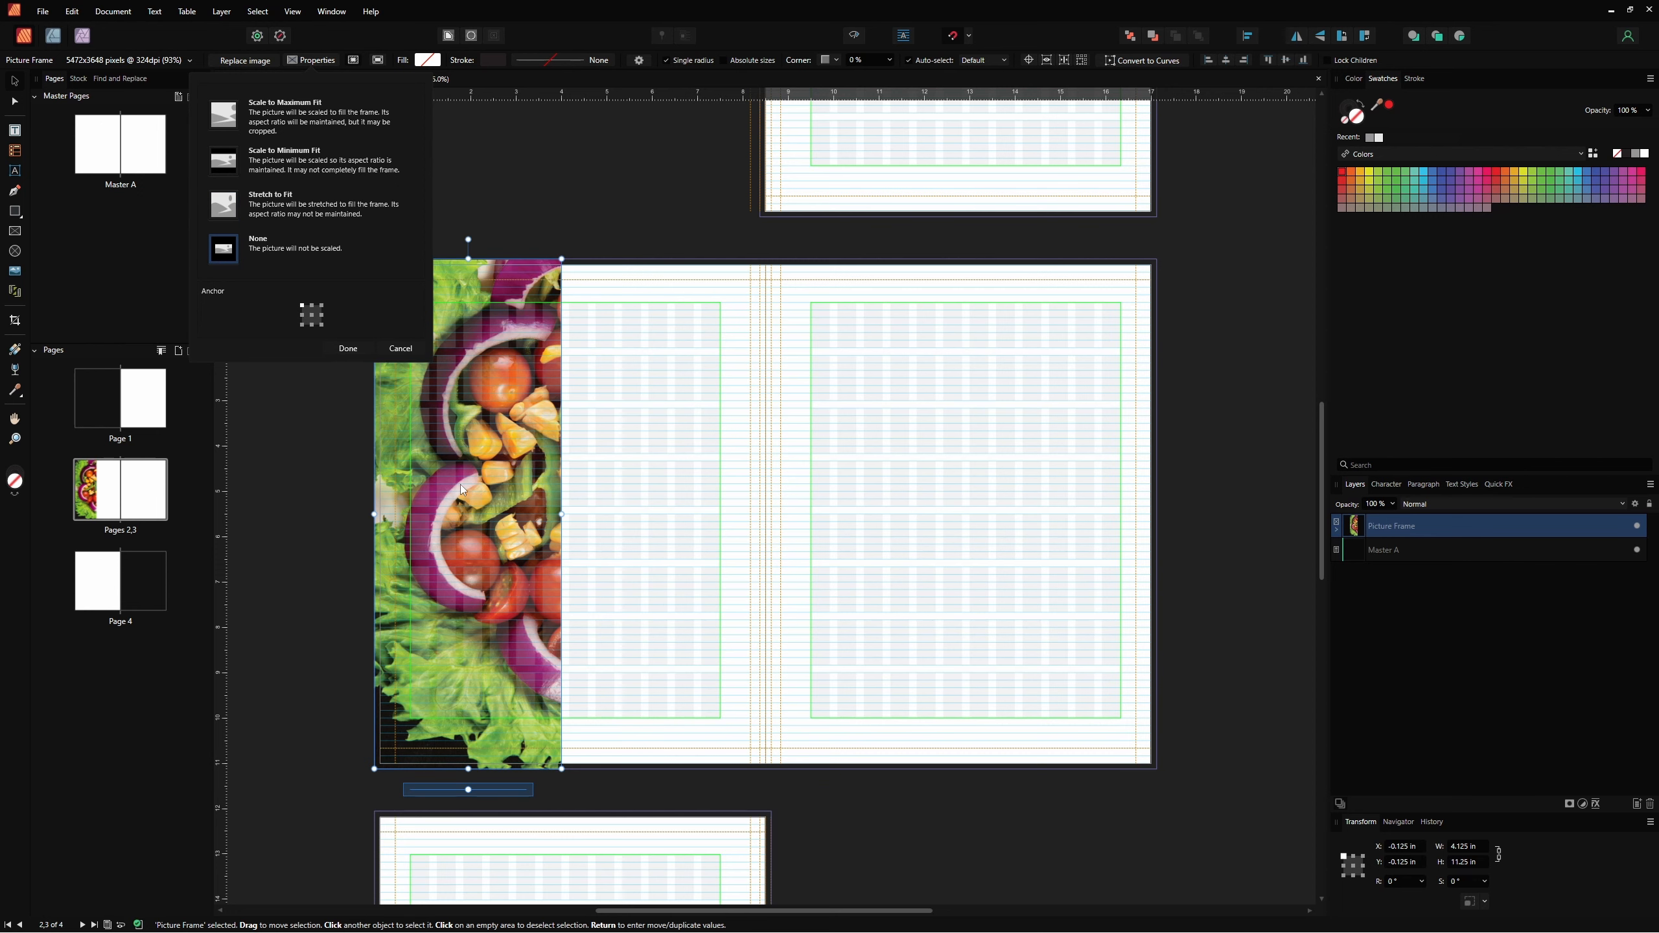
click(469, 511)
Shift the Salad 4 photo slightly left inside its frame and keep the frame's scaling at Scale to Maximum Fit.
drag(470, 514, 465, 502)
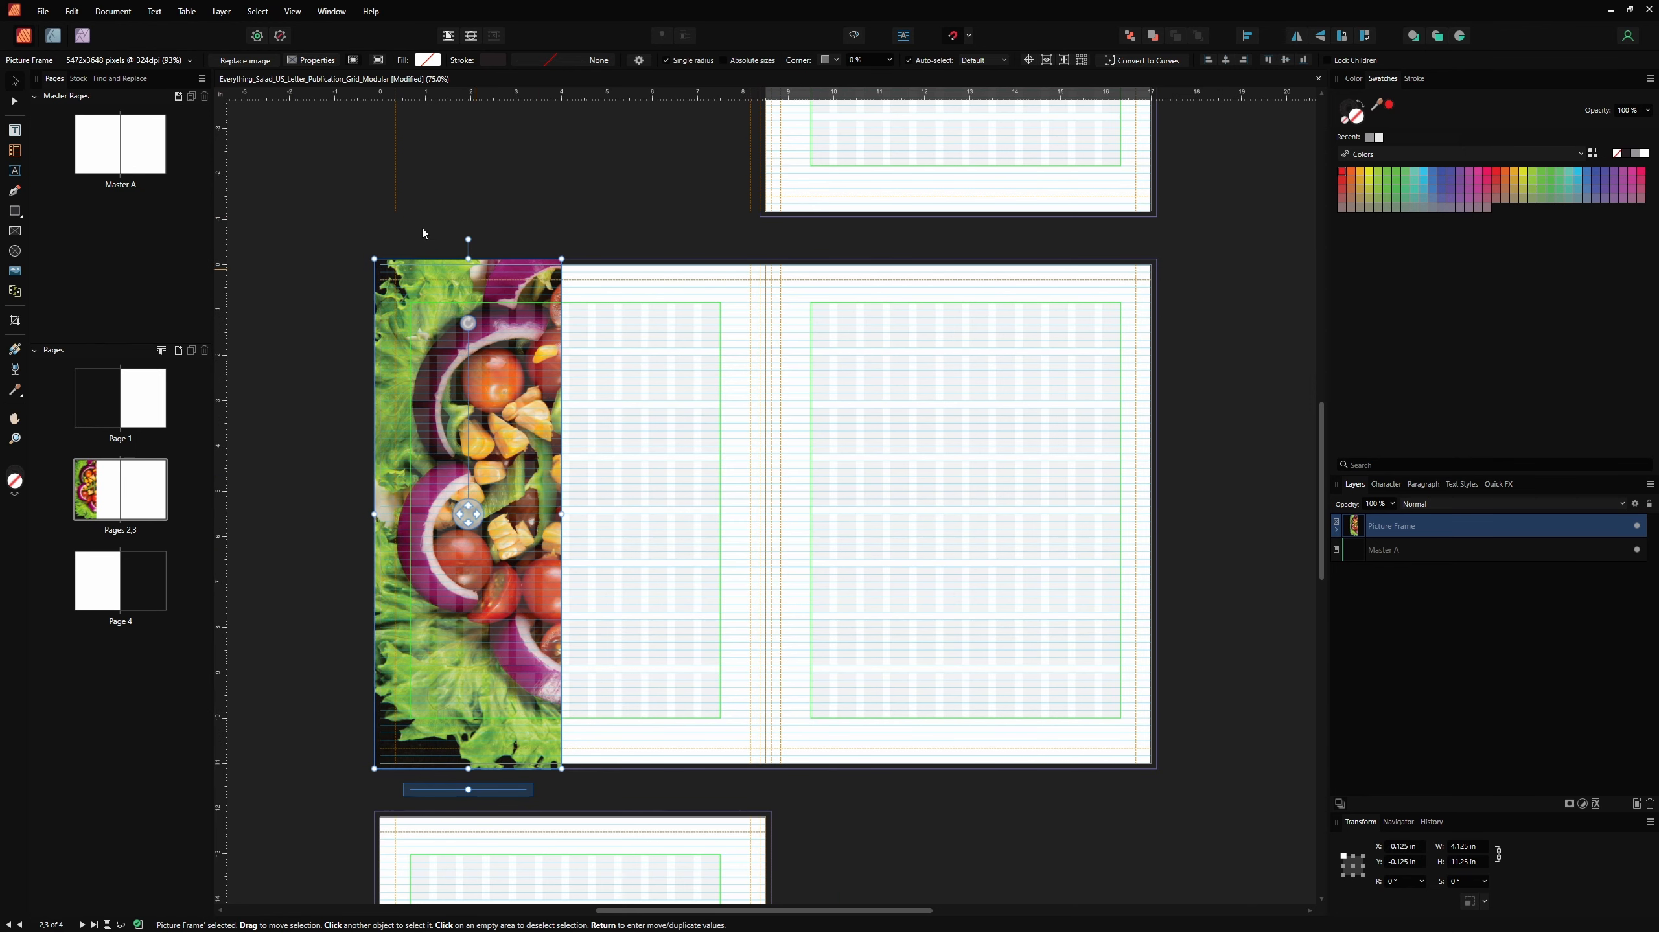
click(309, 60)
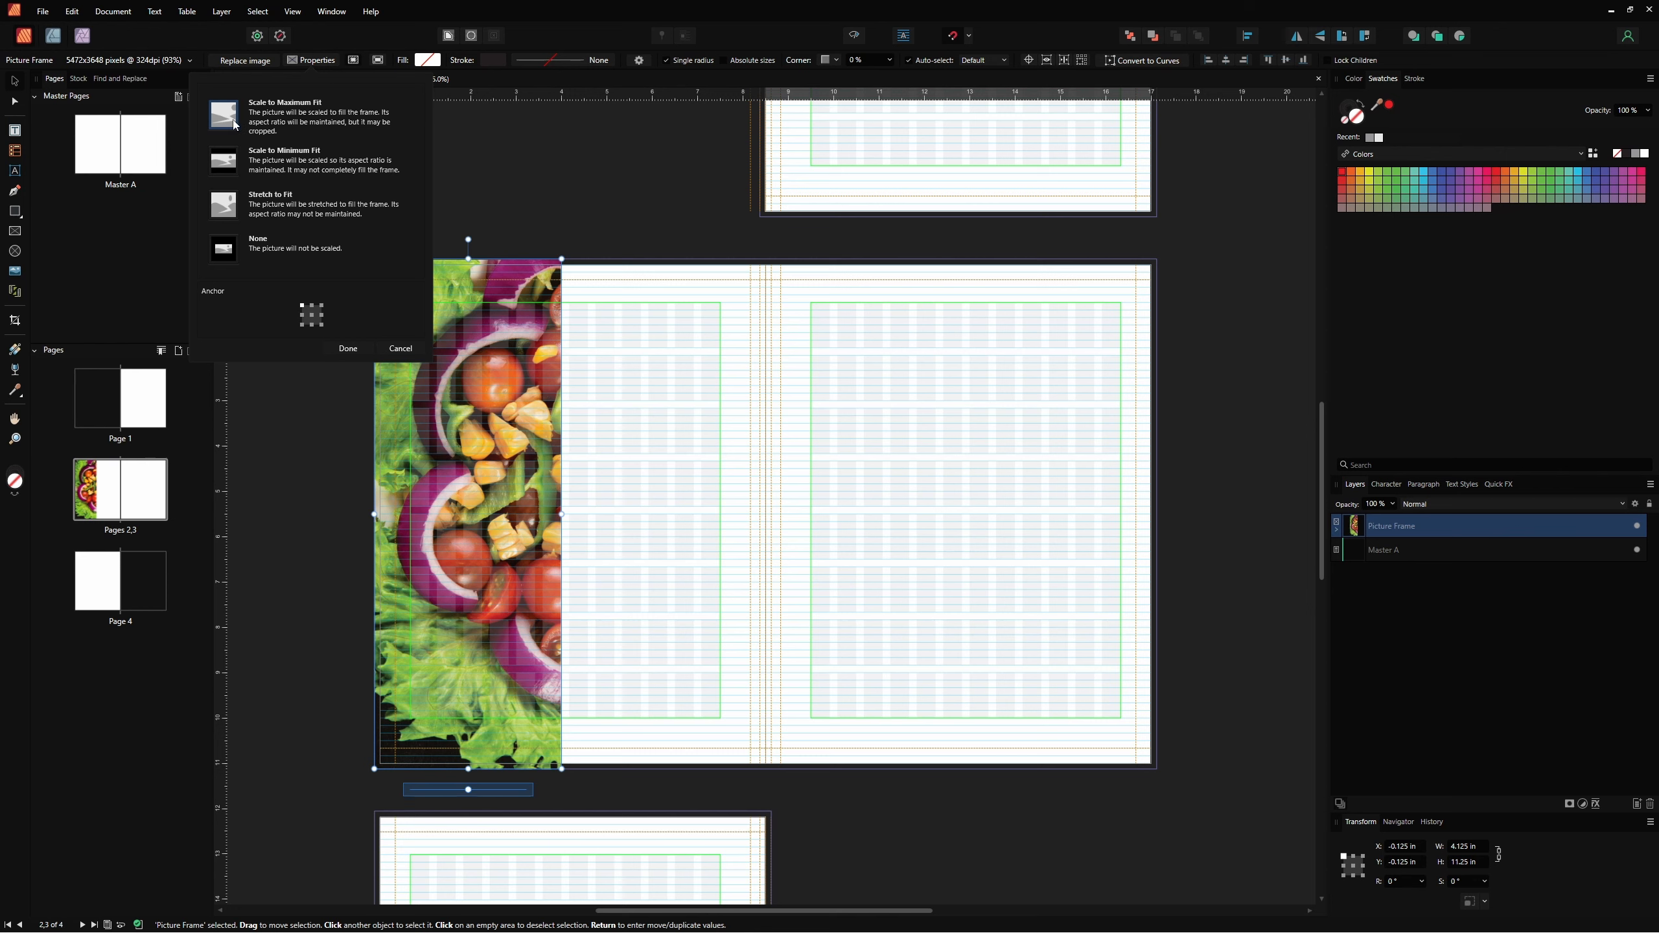
click(347, 348)
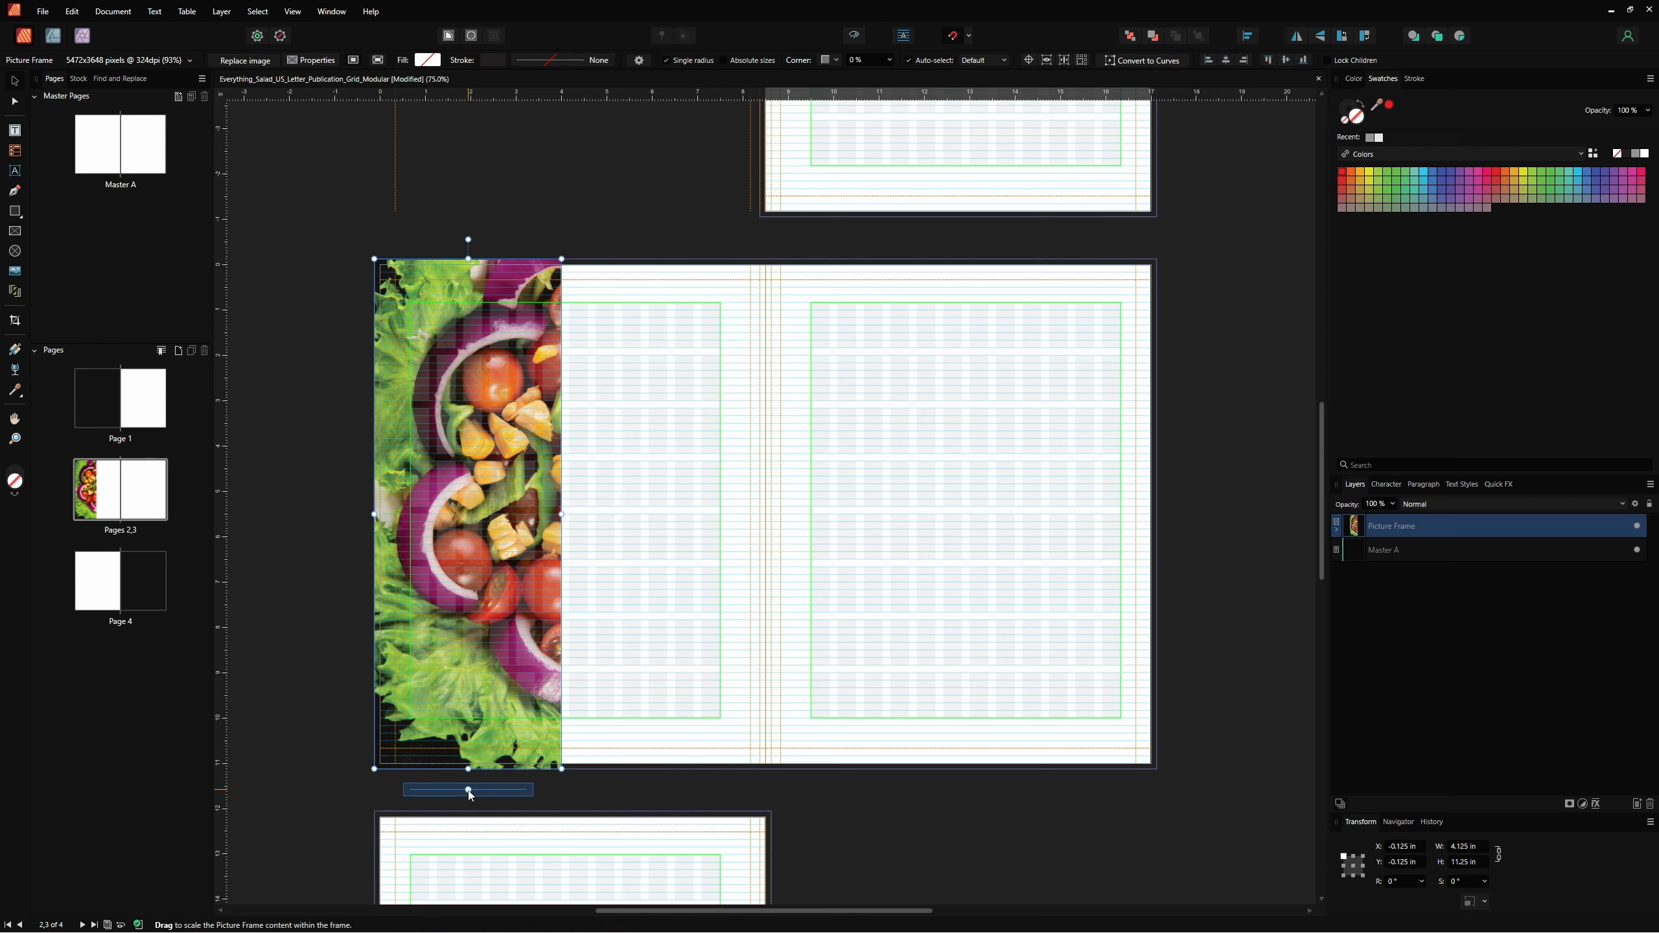
Scale the Salad 4 photo inside its frame to 100% (300 dpi) and shift it slightly left.
mouse_move(470, 791)
mouse_down()
mouse_move(497, 790)
mouse_move(451, 781)
mouse_up()
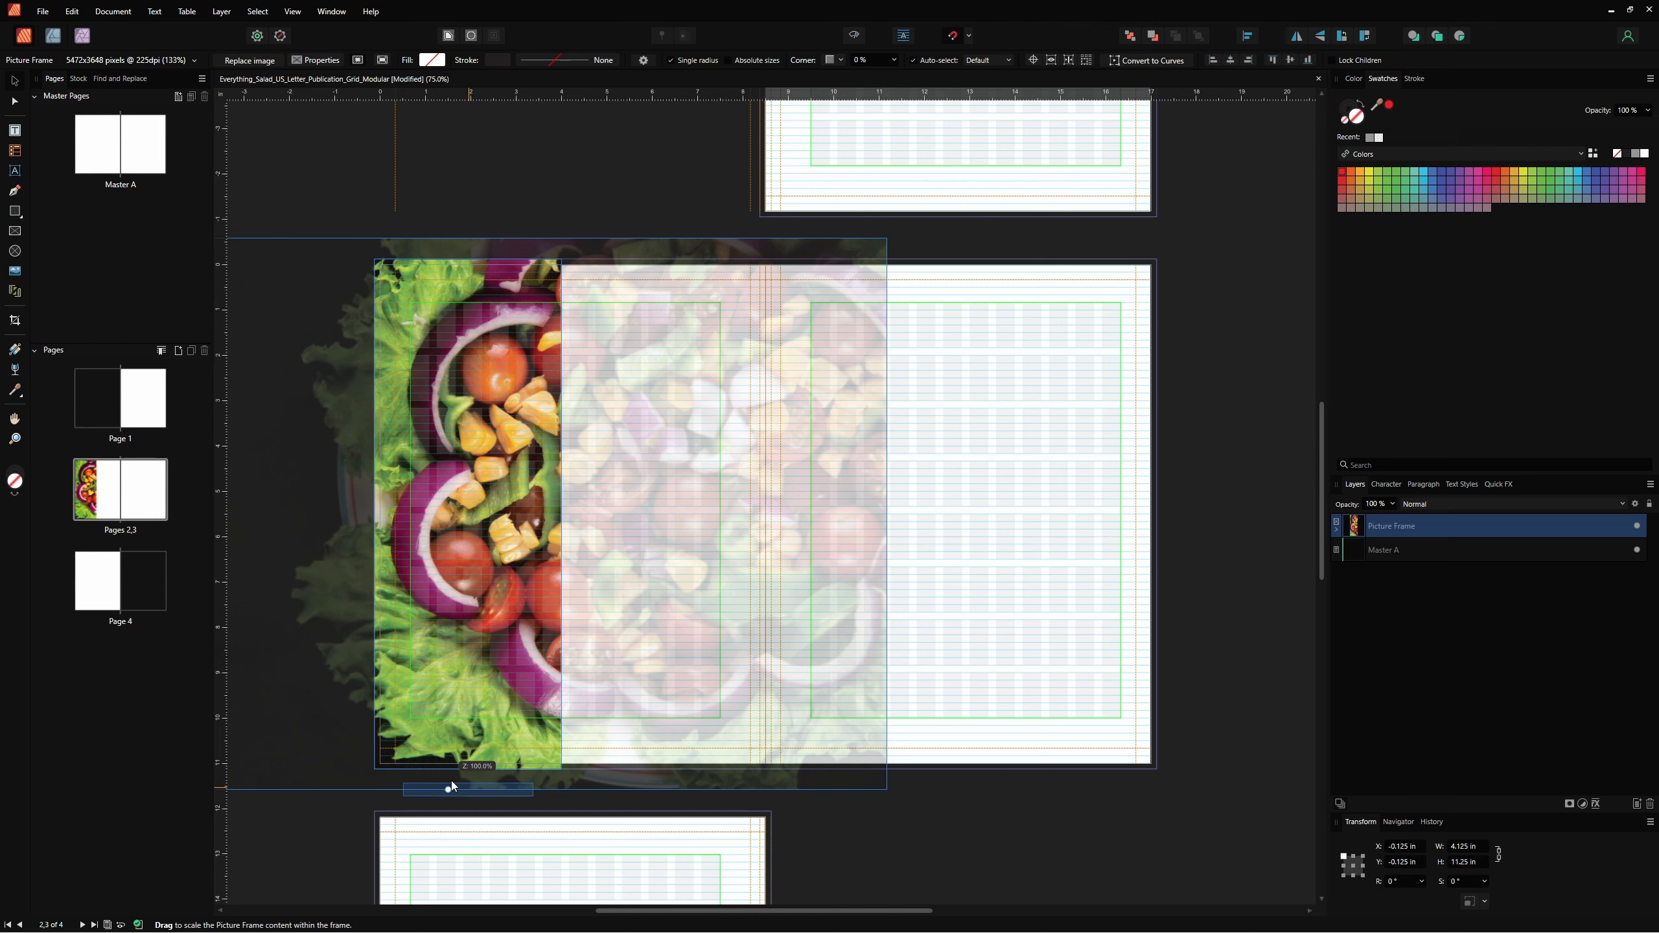
mouse_move(451, 781)
mouse_down()
mouse_move(422, 777)
mouse_move(448, 778)
mouse_up()
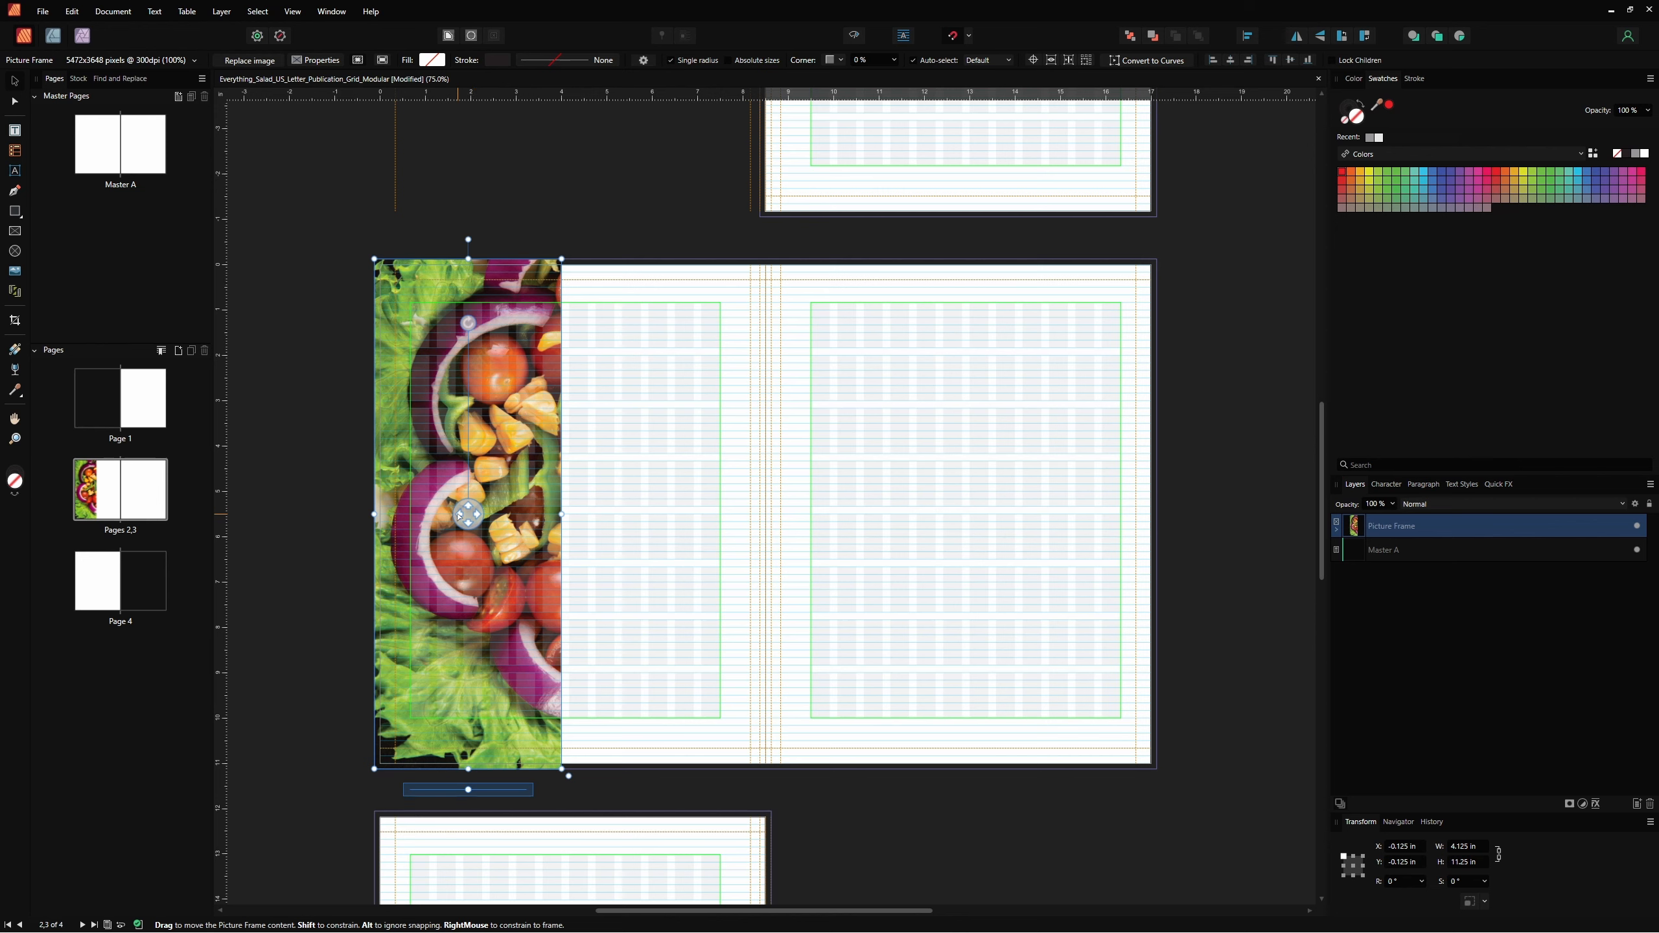
mouse_move(468, 516)
mouse_down()
mouse_move(340, 514)
mouse_move(501, 521)
mouse_move(451, 518)
mouse_up()
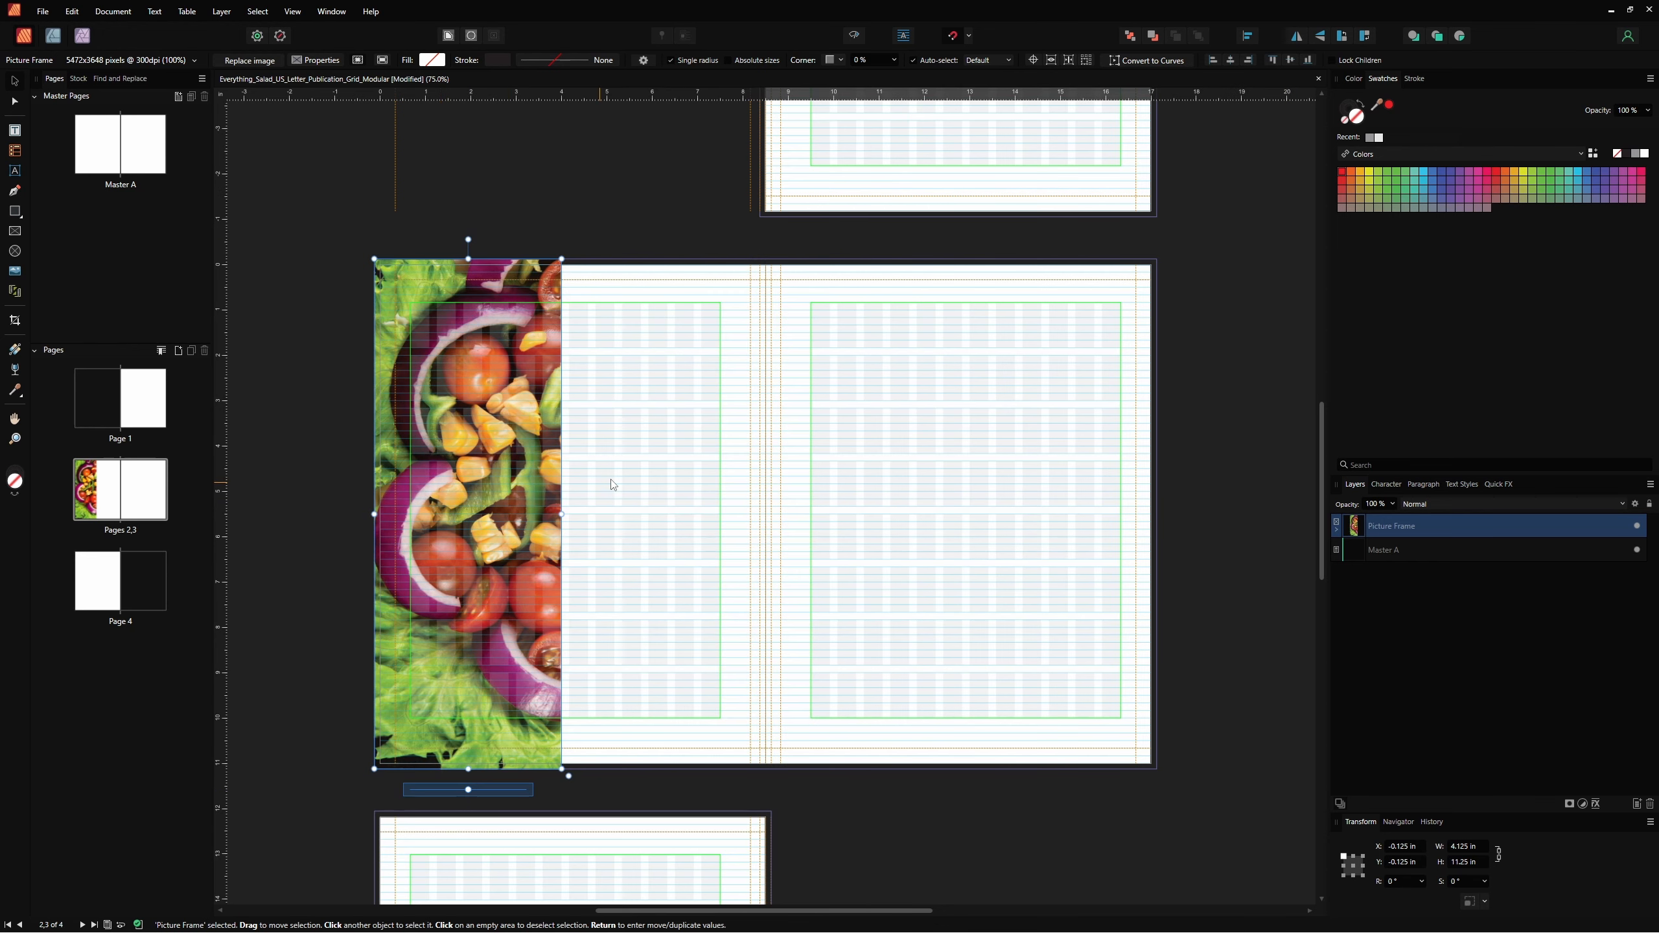
click(627, 480)
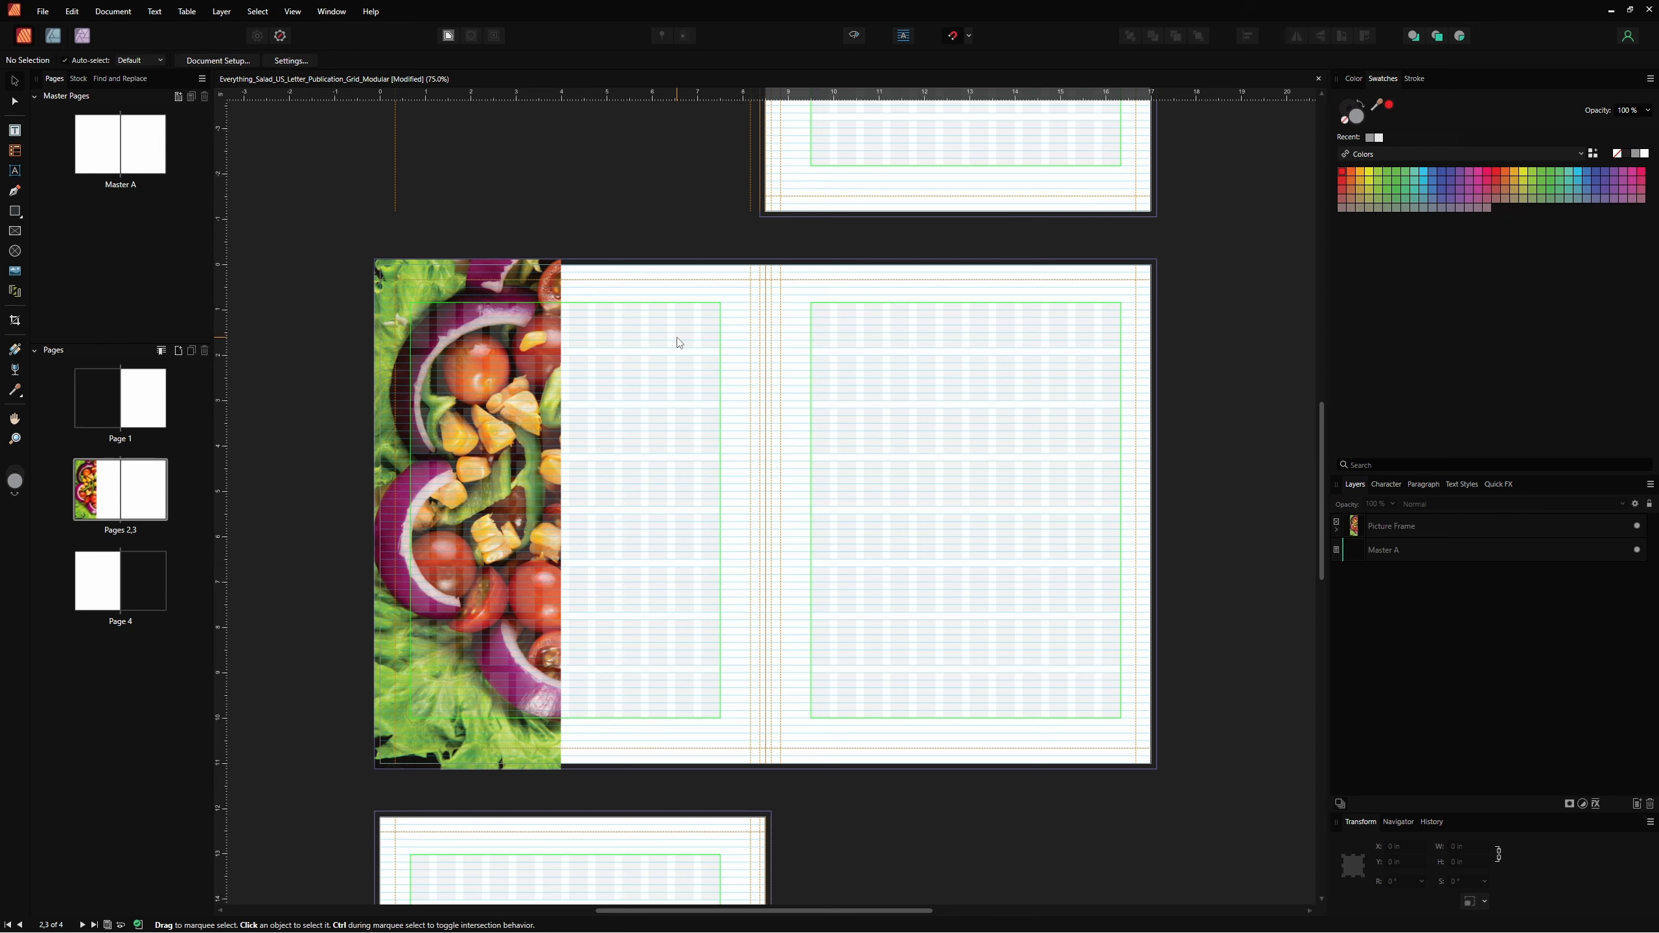
Draw two picture frames on the right page: 8.75 by 4.292 in across the top and 4.125 by 5.625 in at the lower outer corner.
click(15, 235)
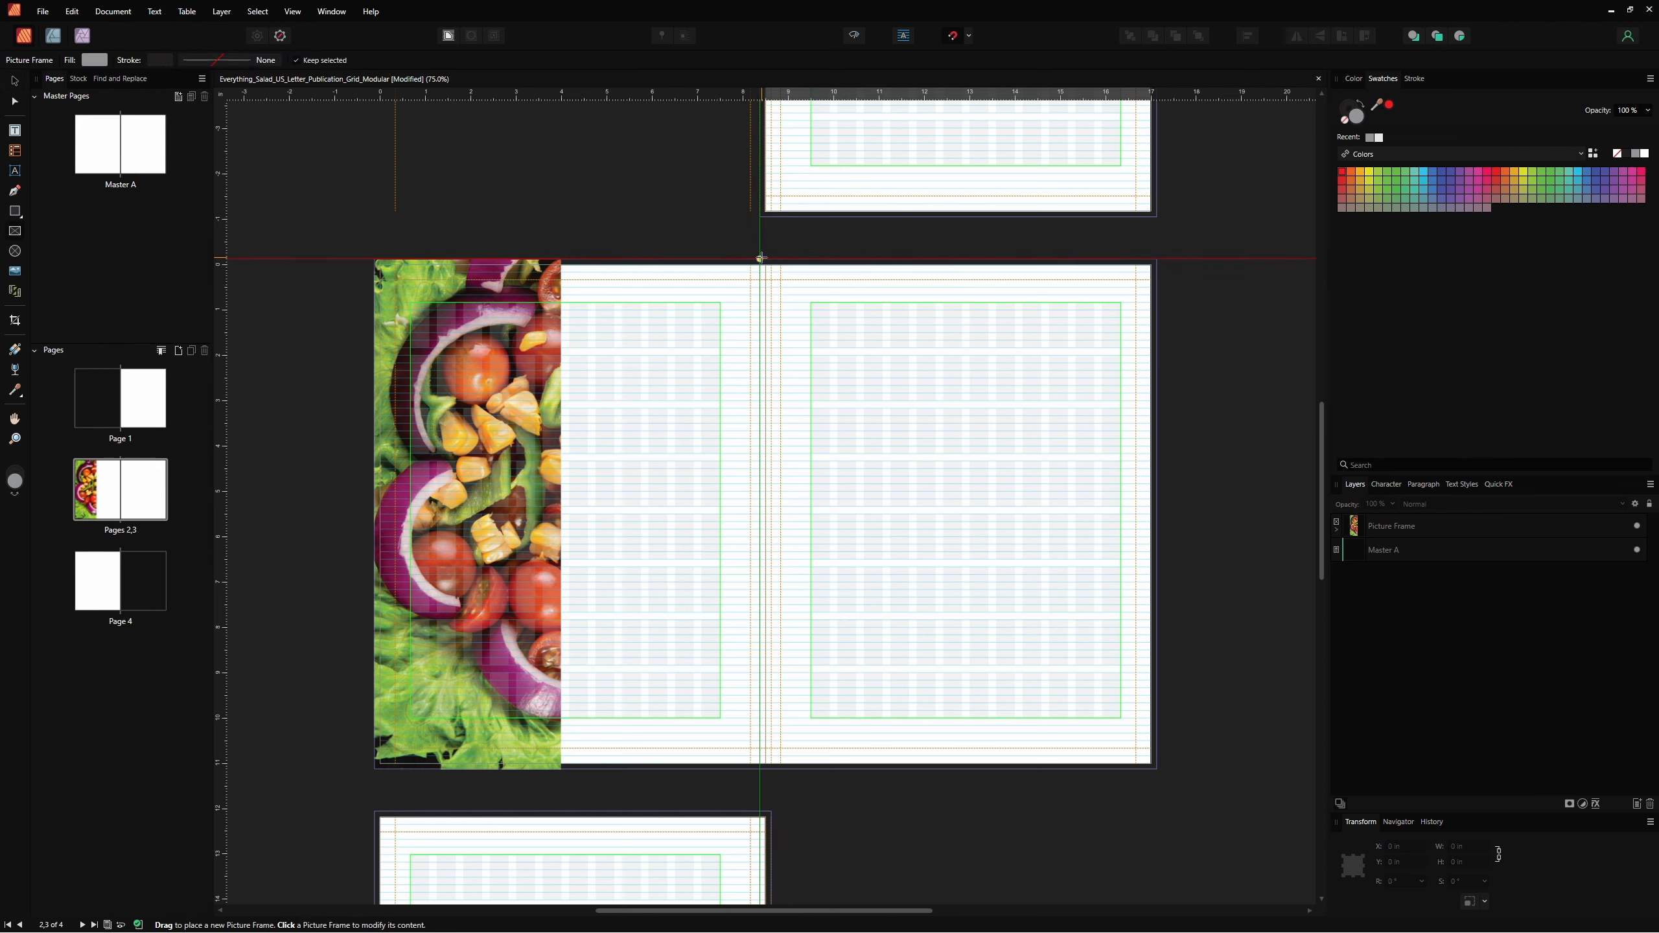
drag(761, 259, 1159, 453)
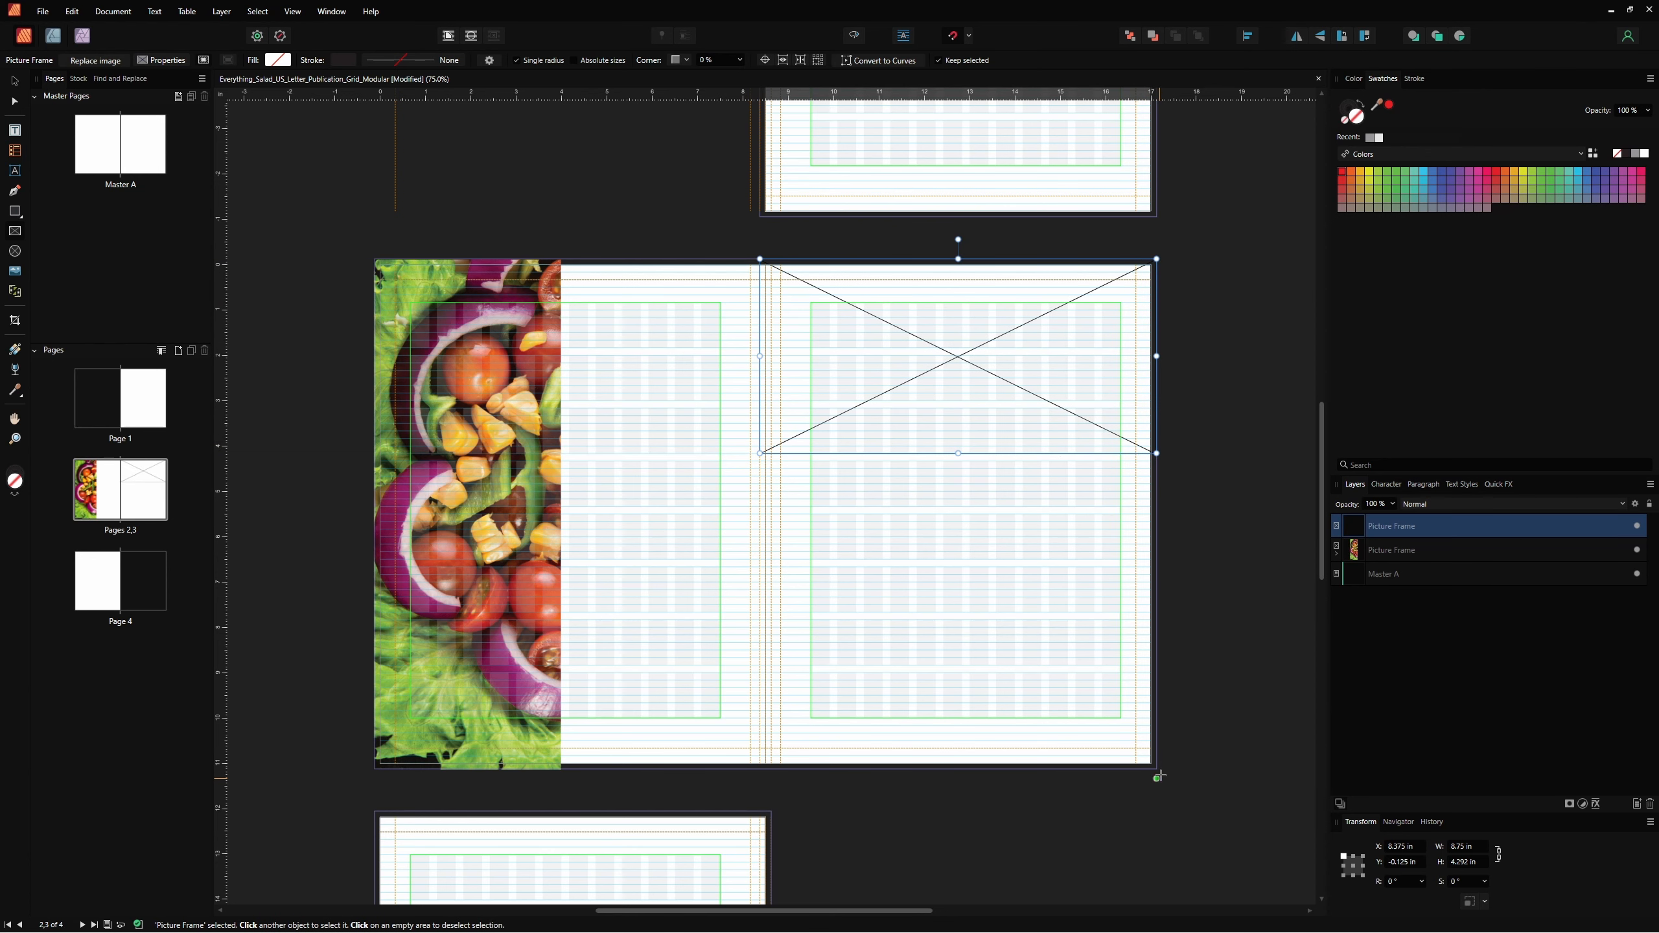
drag(1159, 770, 970, 513)
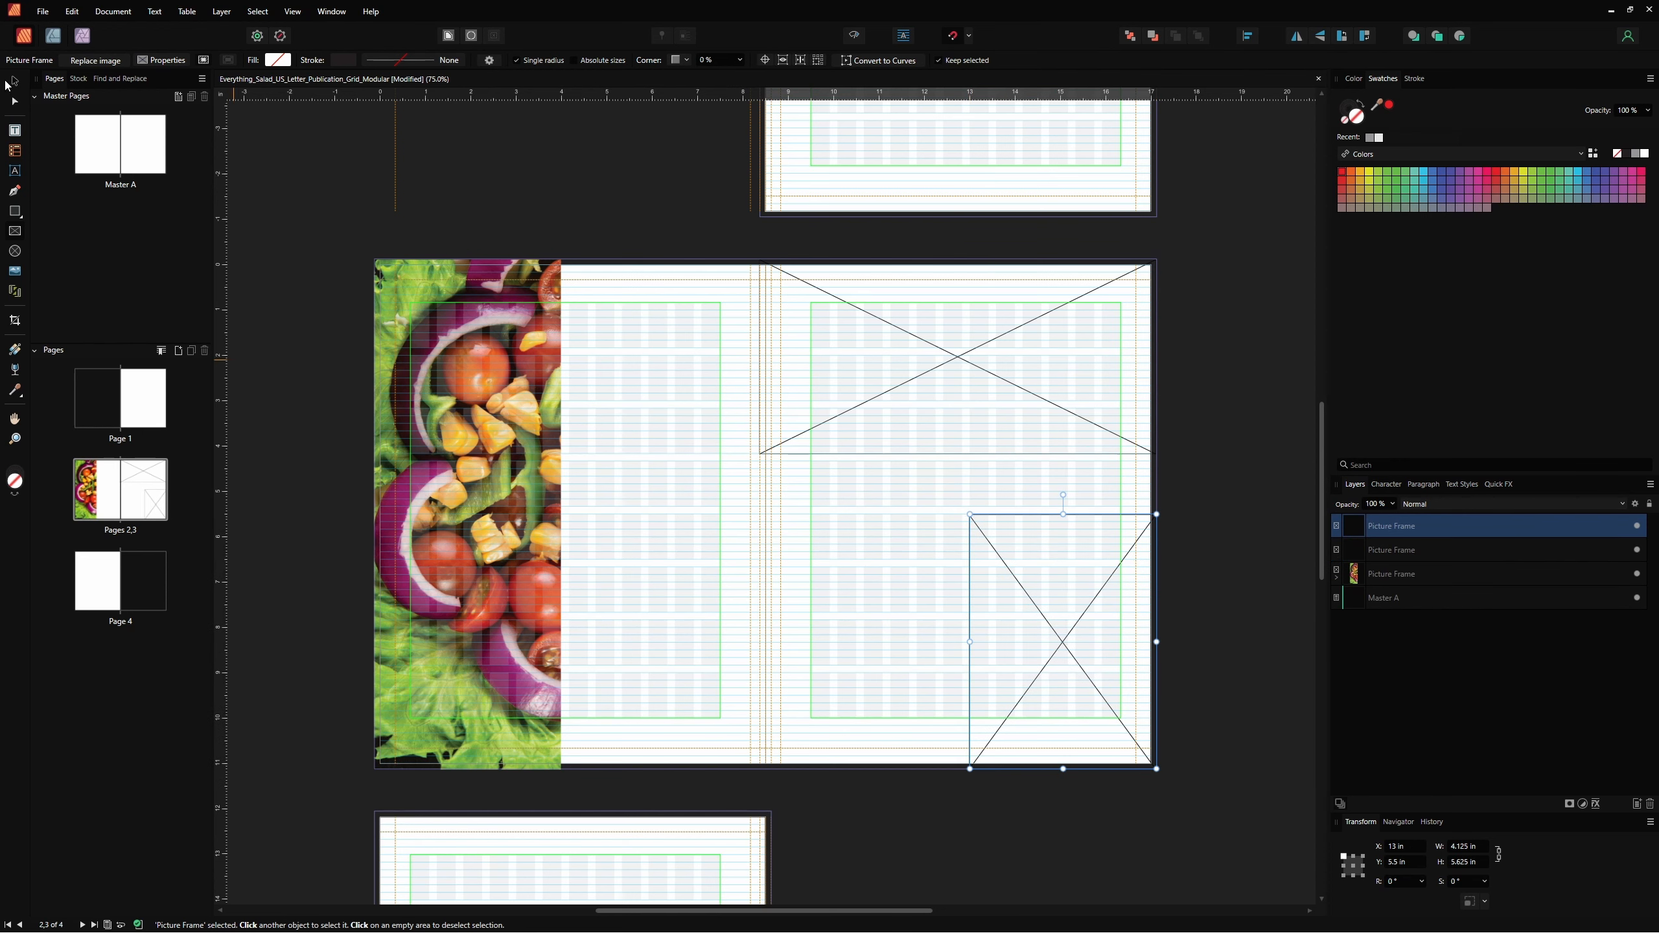
Apply Scale to Maximum Fit to both empty picture frames on the right page together.
click(15, 82)
click(836, 347)
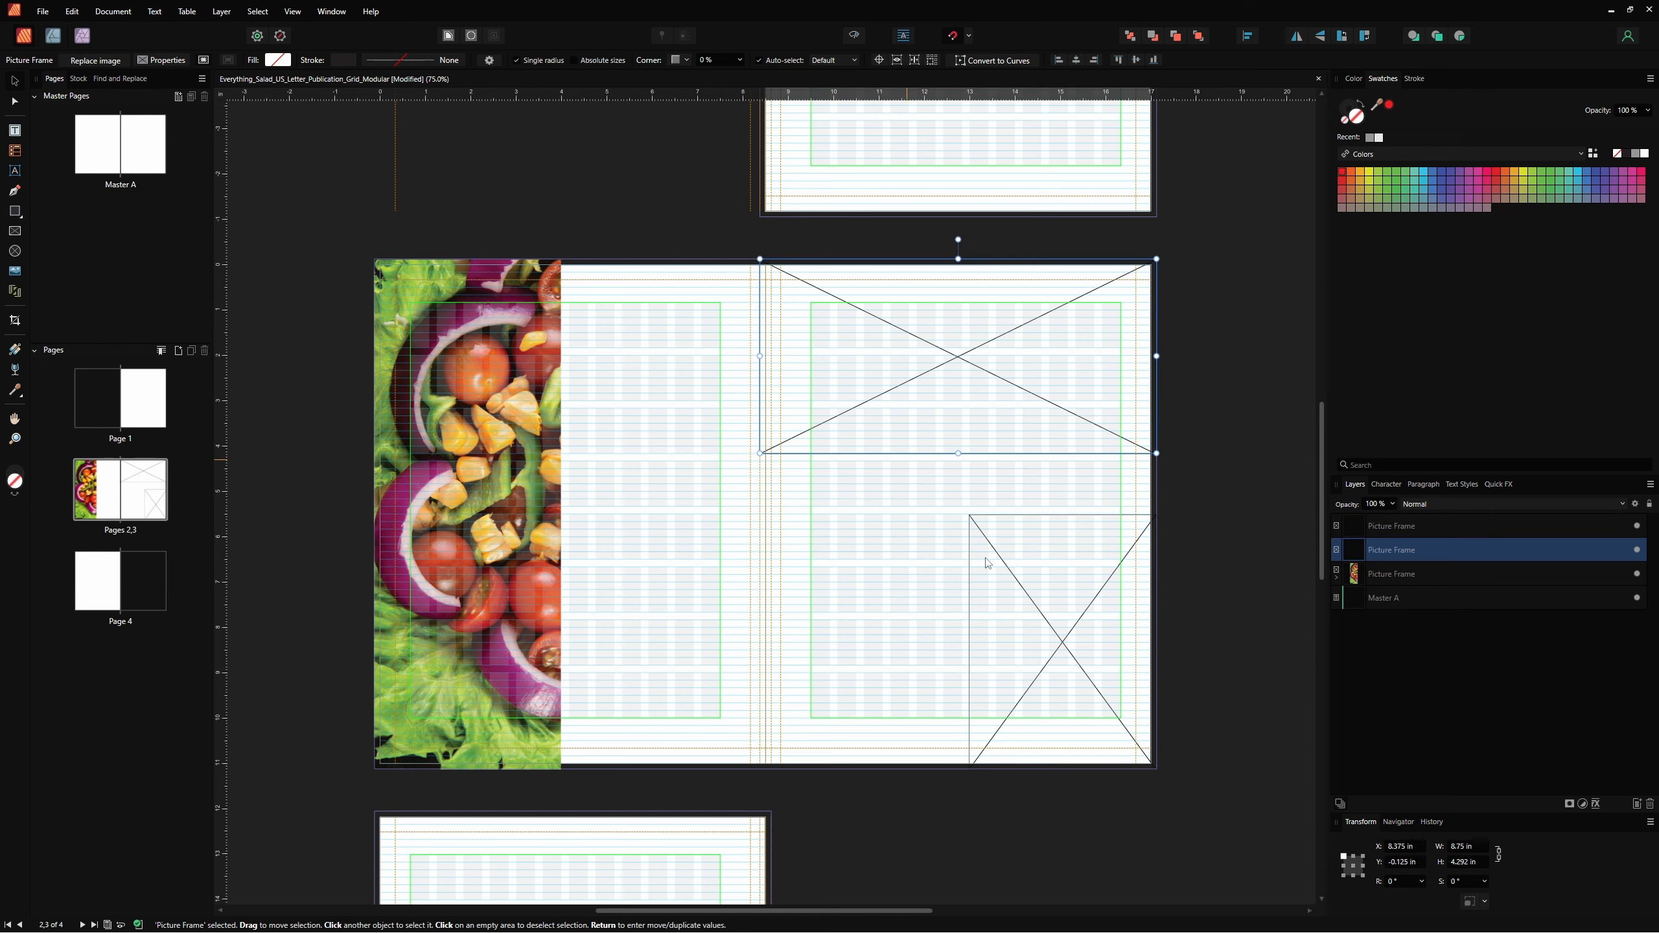
shift+click(1145, 653)
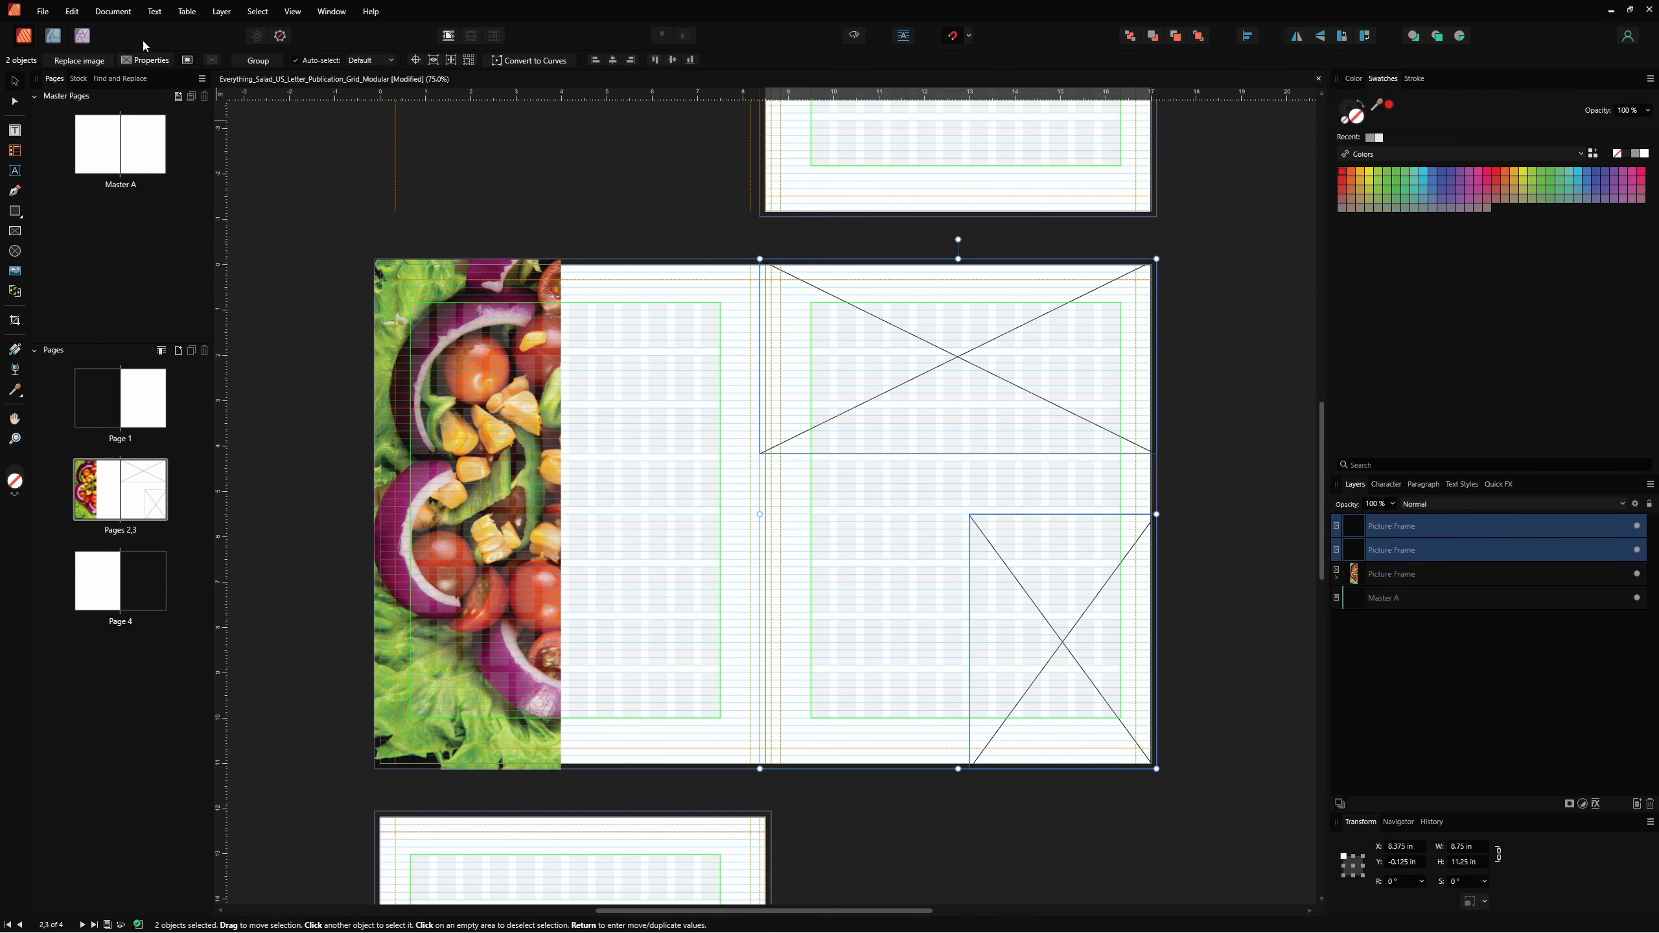
click(141, 61)
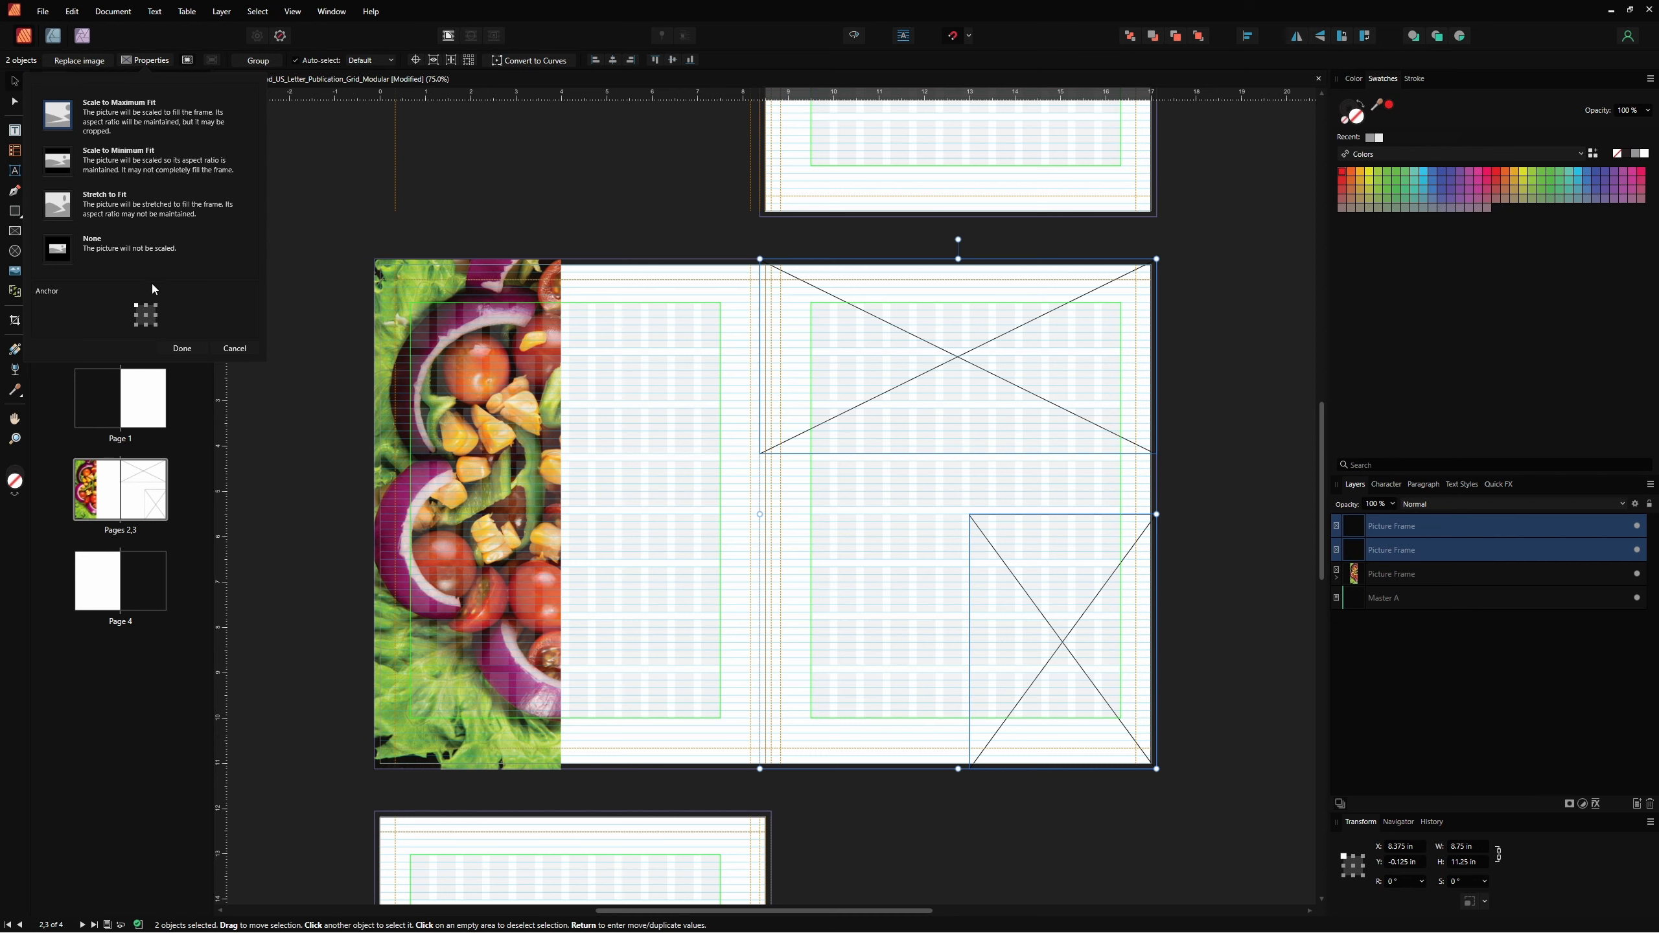
click(183, 348)
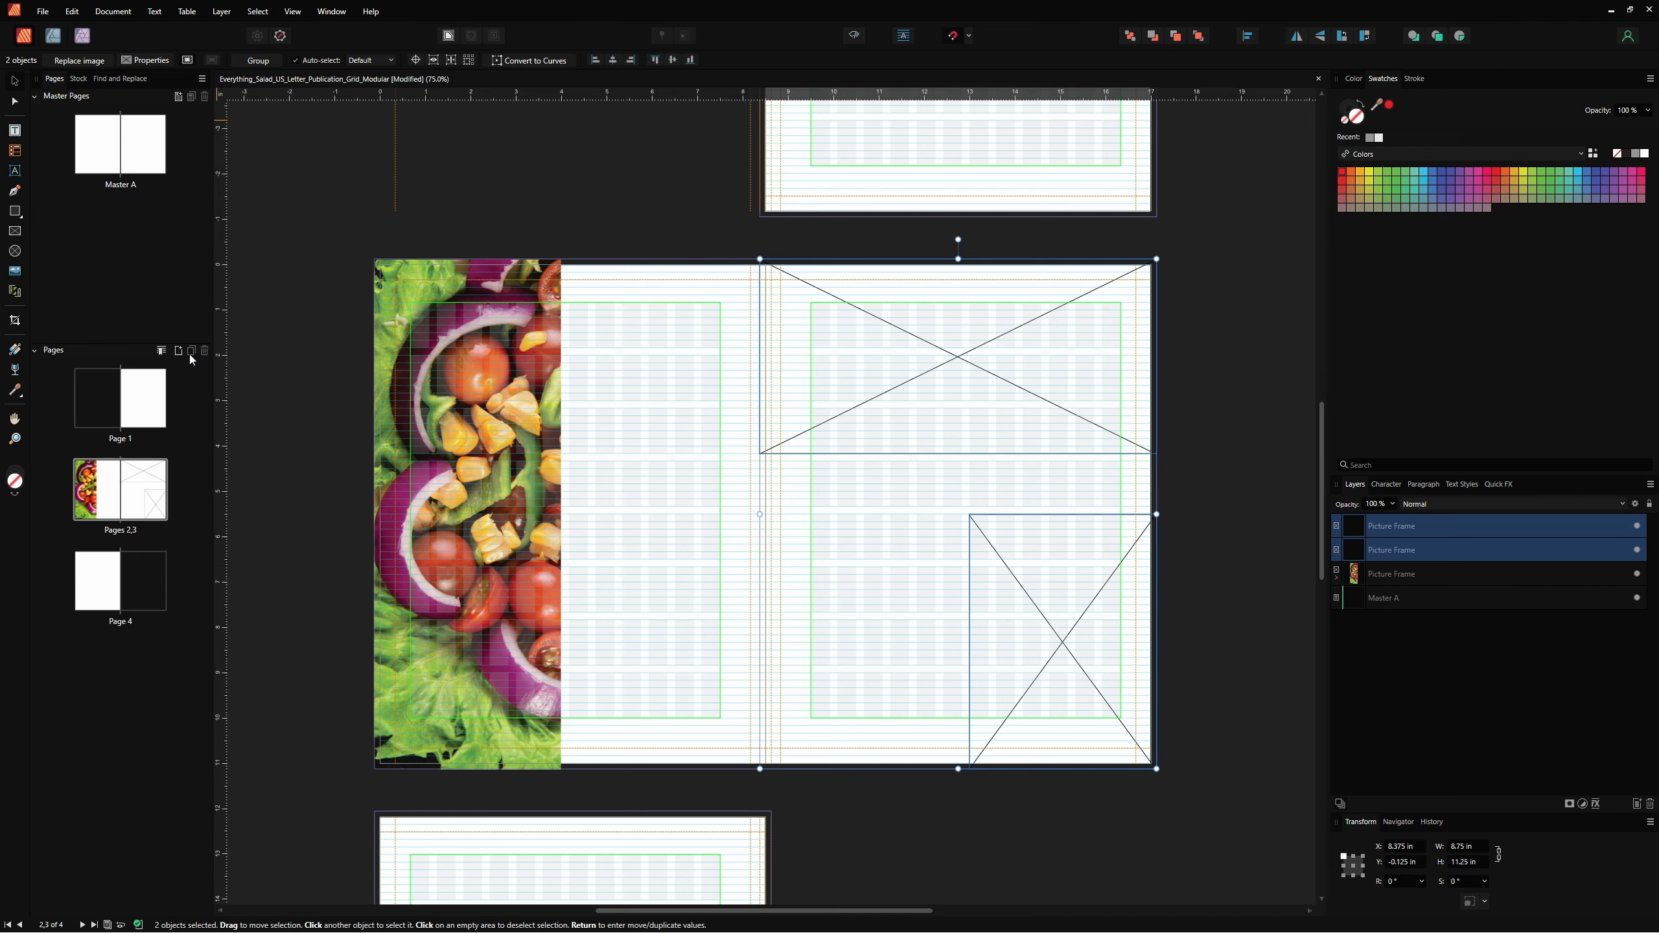
click(686, 394)
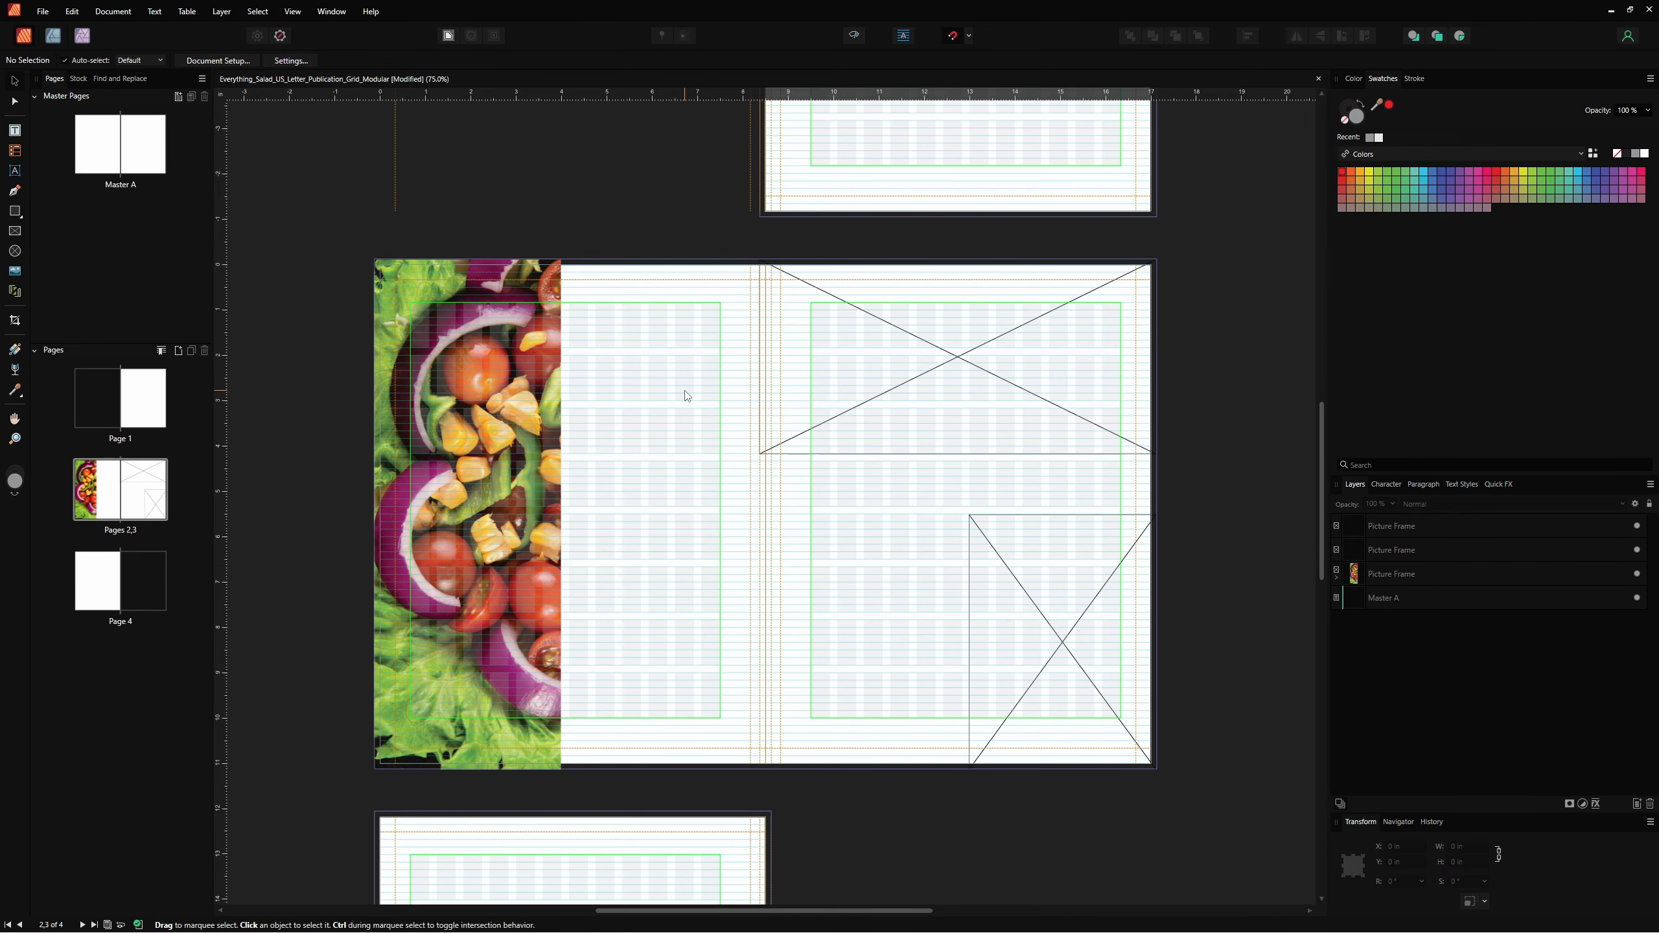
Load the Salad 6 and Salad 8 photos for placing from the Photographs folder.
click(15, 270)
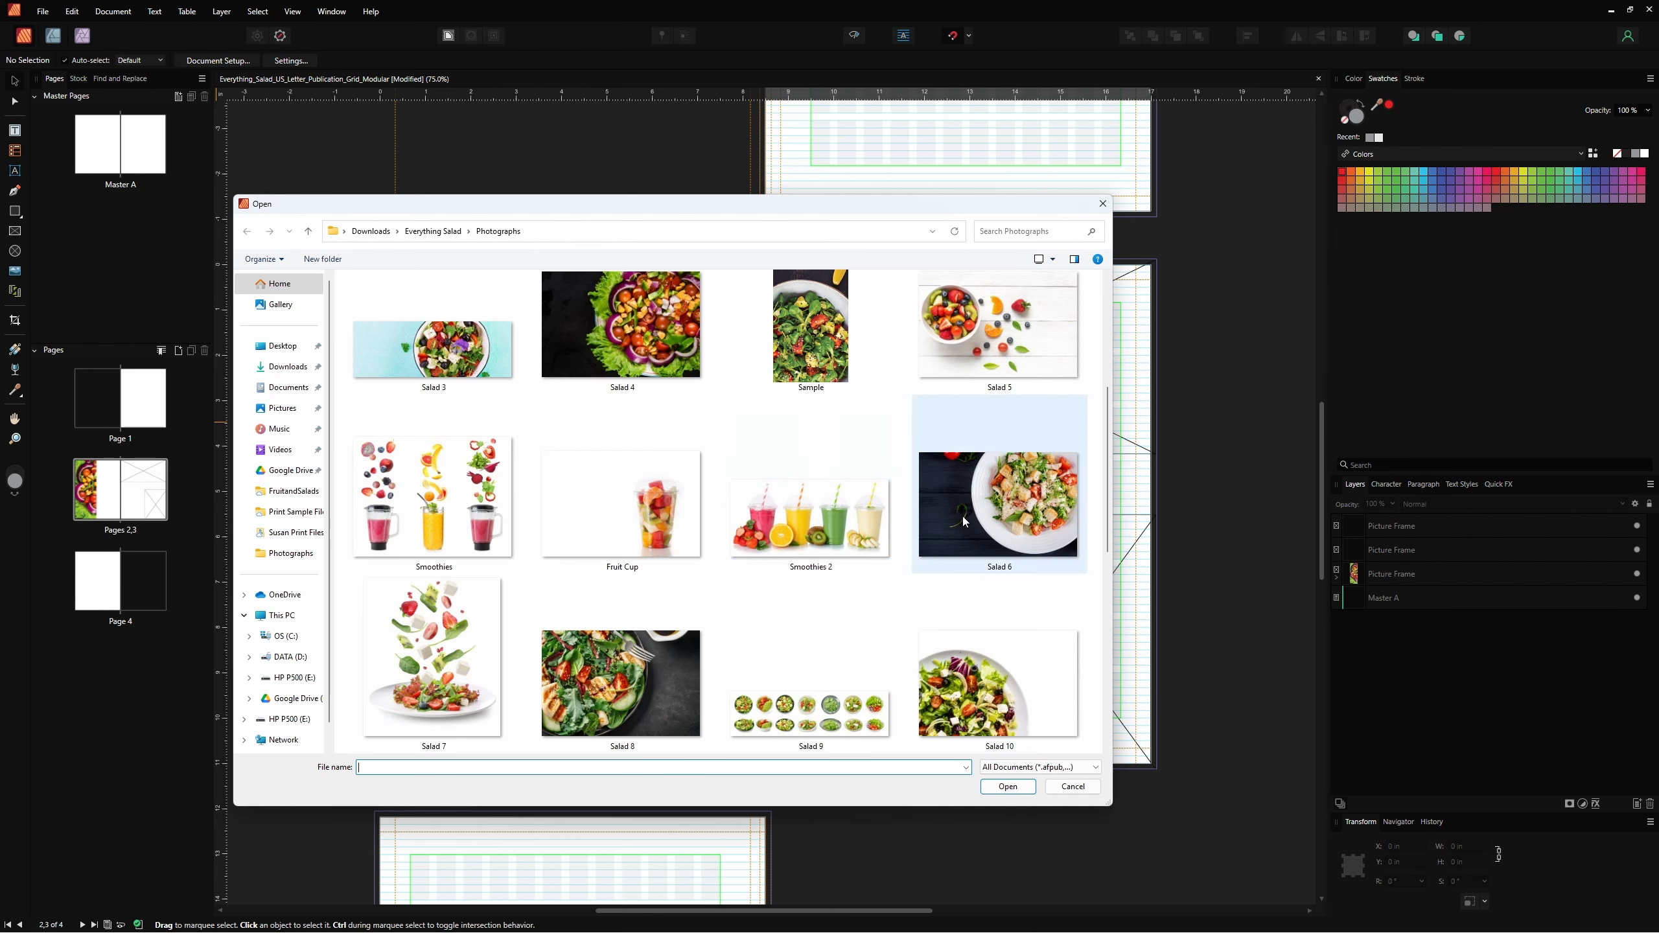
click(998, 503)
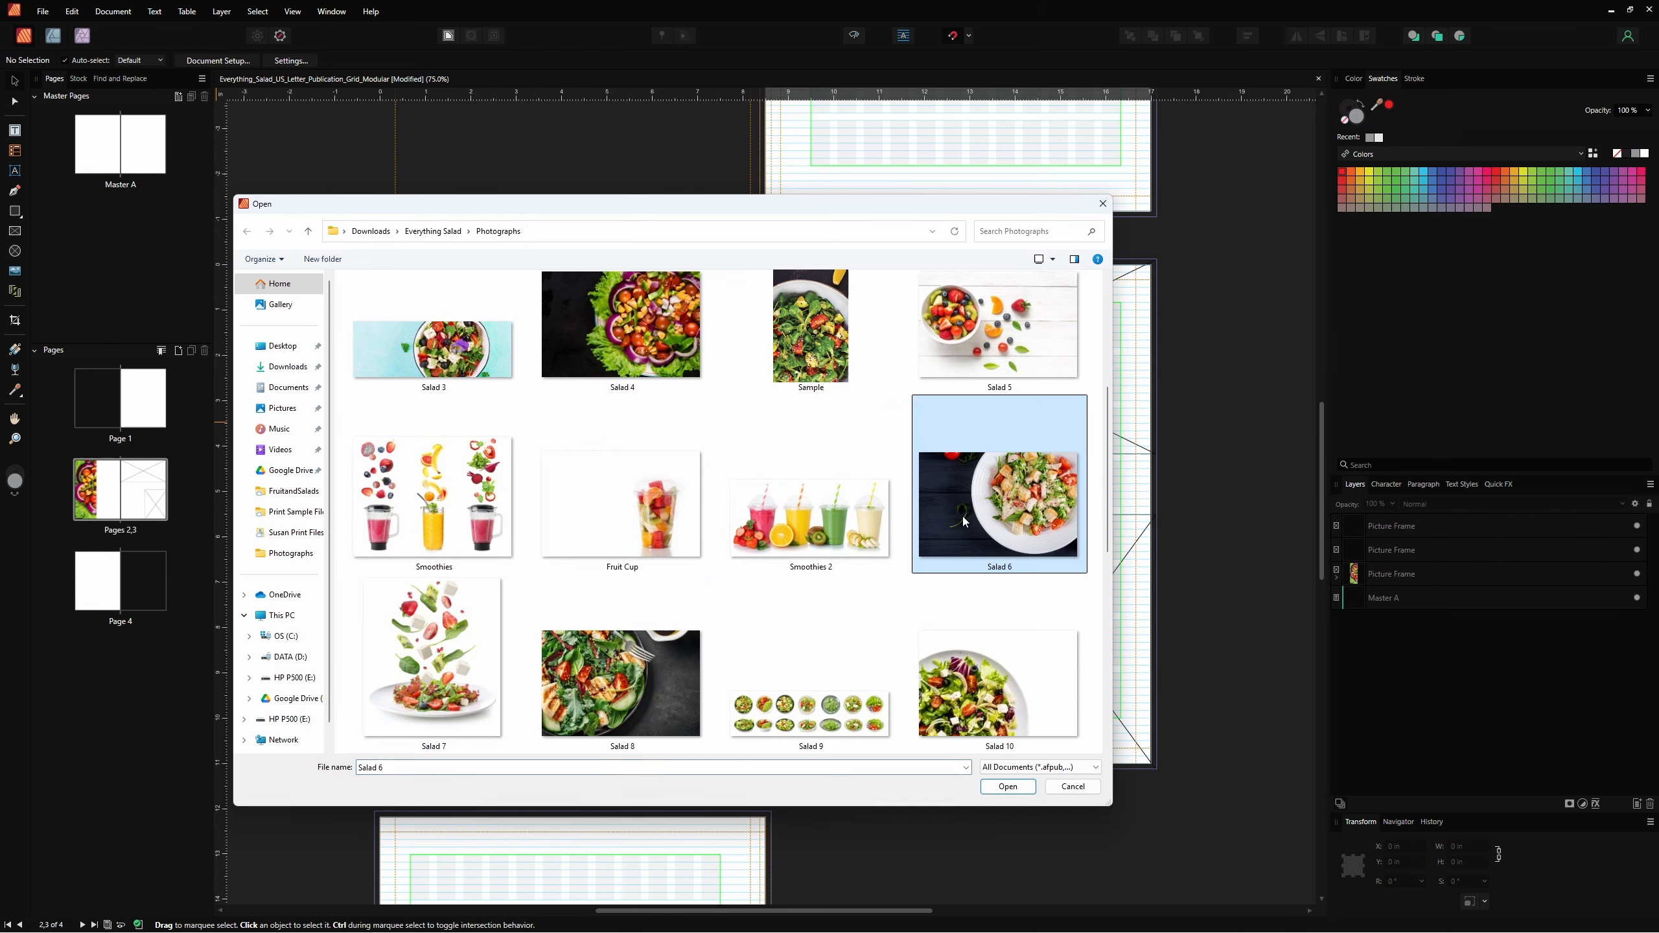
click(993, 789)
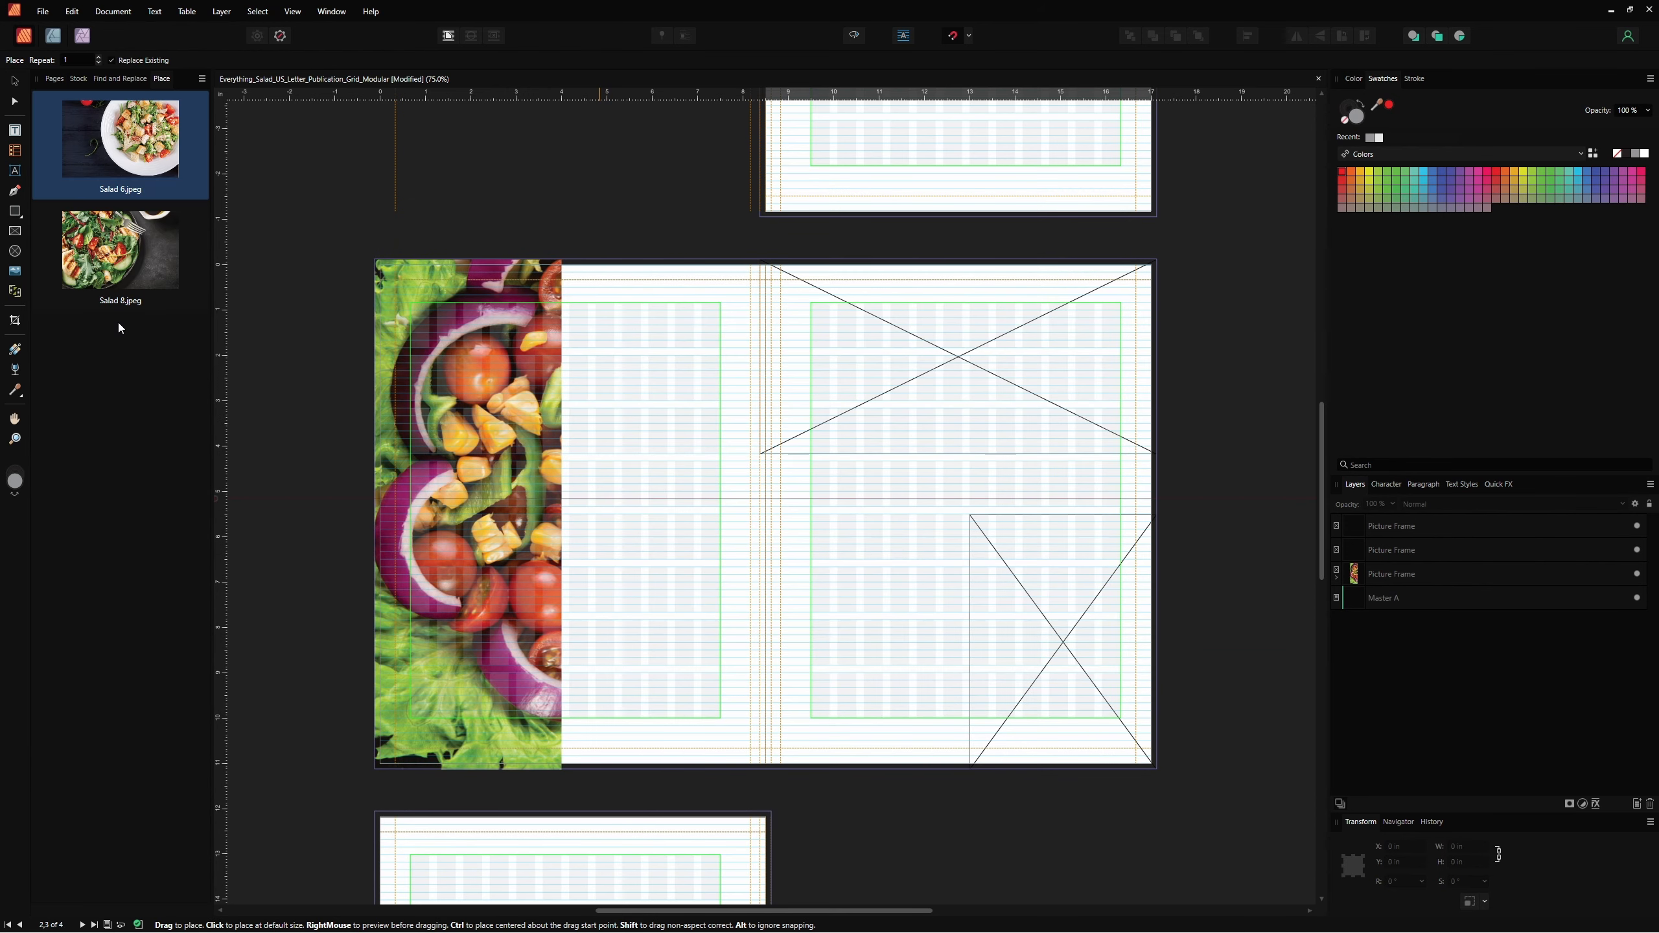
Place Salad 8.jpeg in the right page's upper frame and Salad 6.jpeg in its lower frame.
click(129, 239)
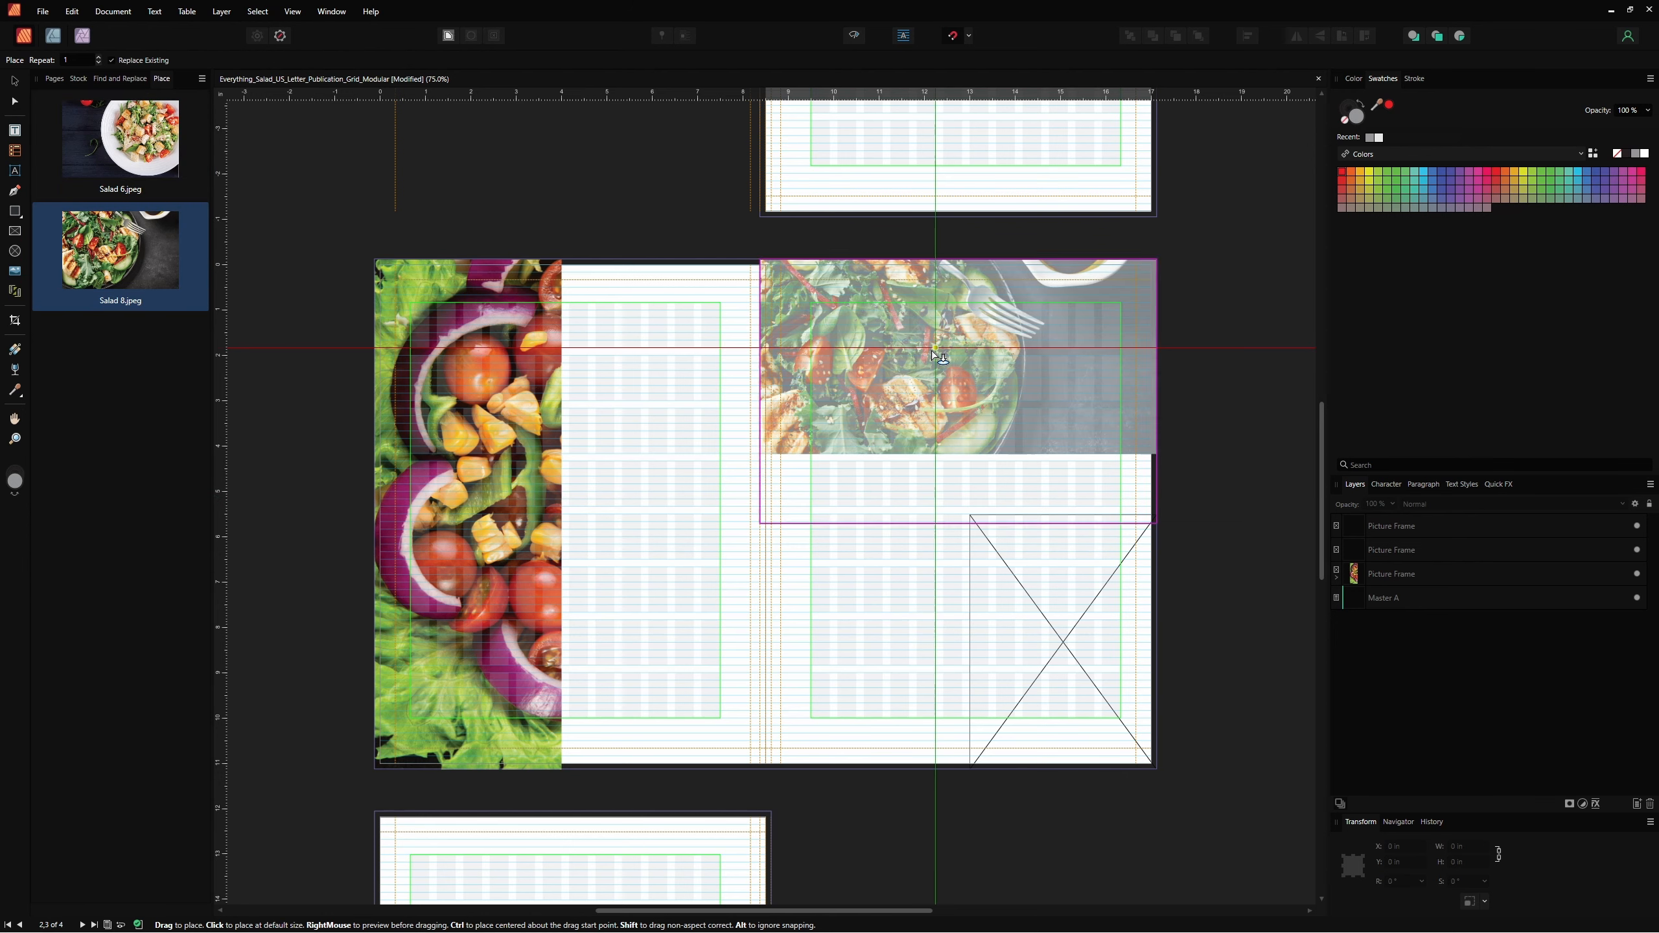
click(931, 351)
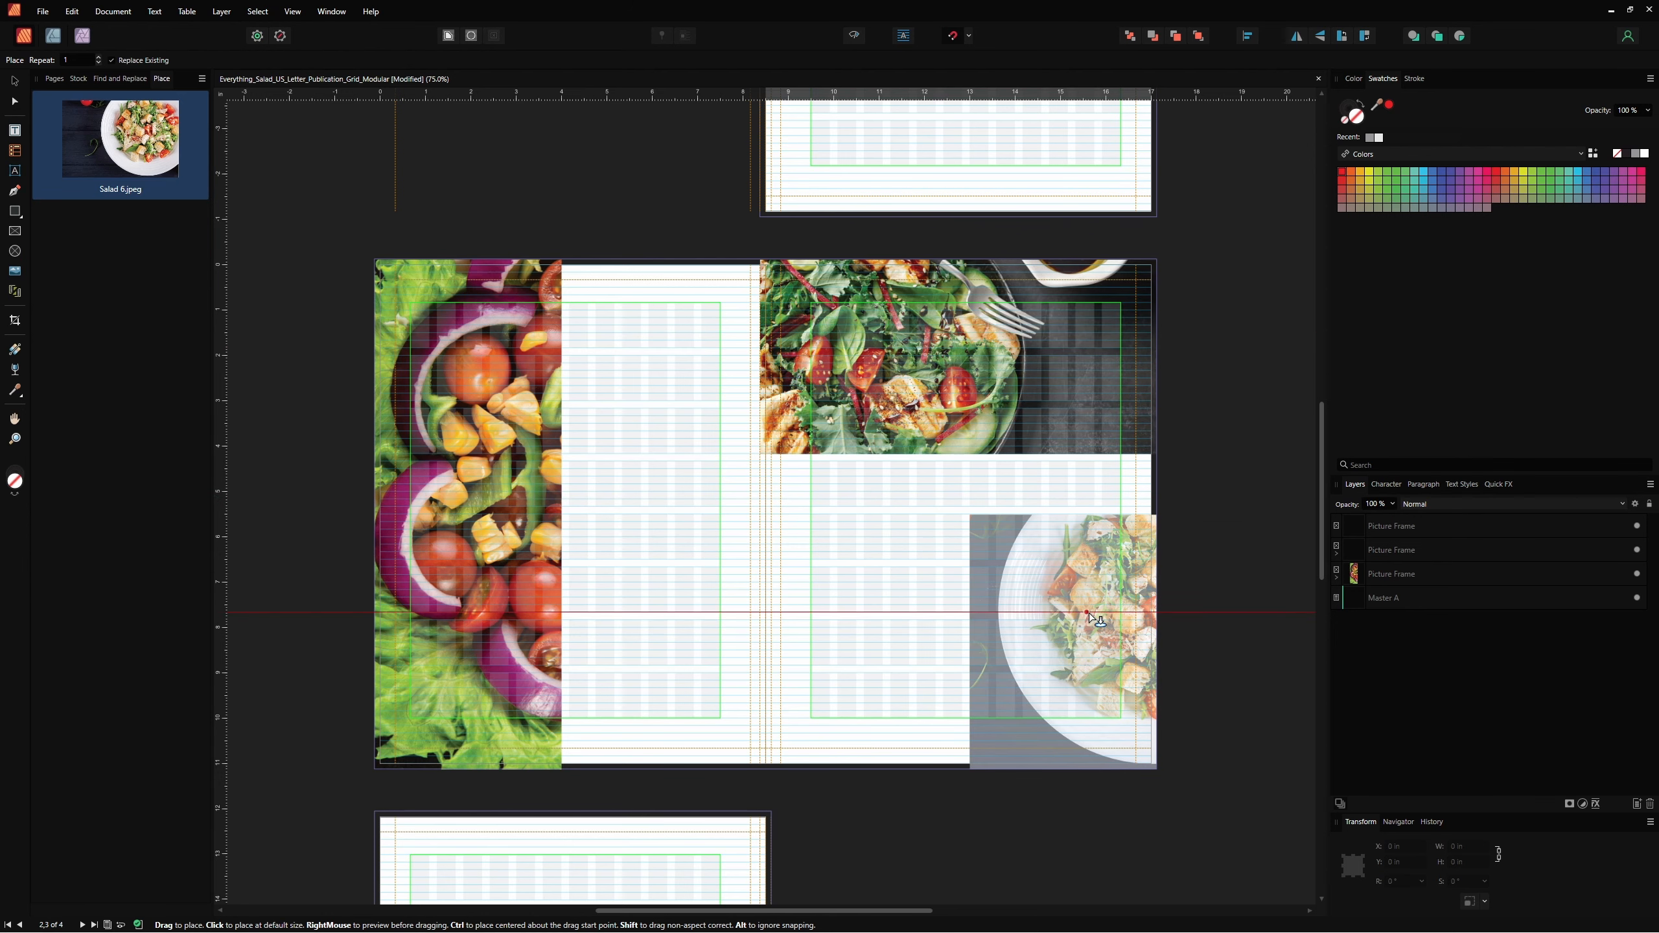
click(1089, 615)
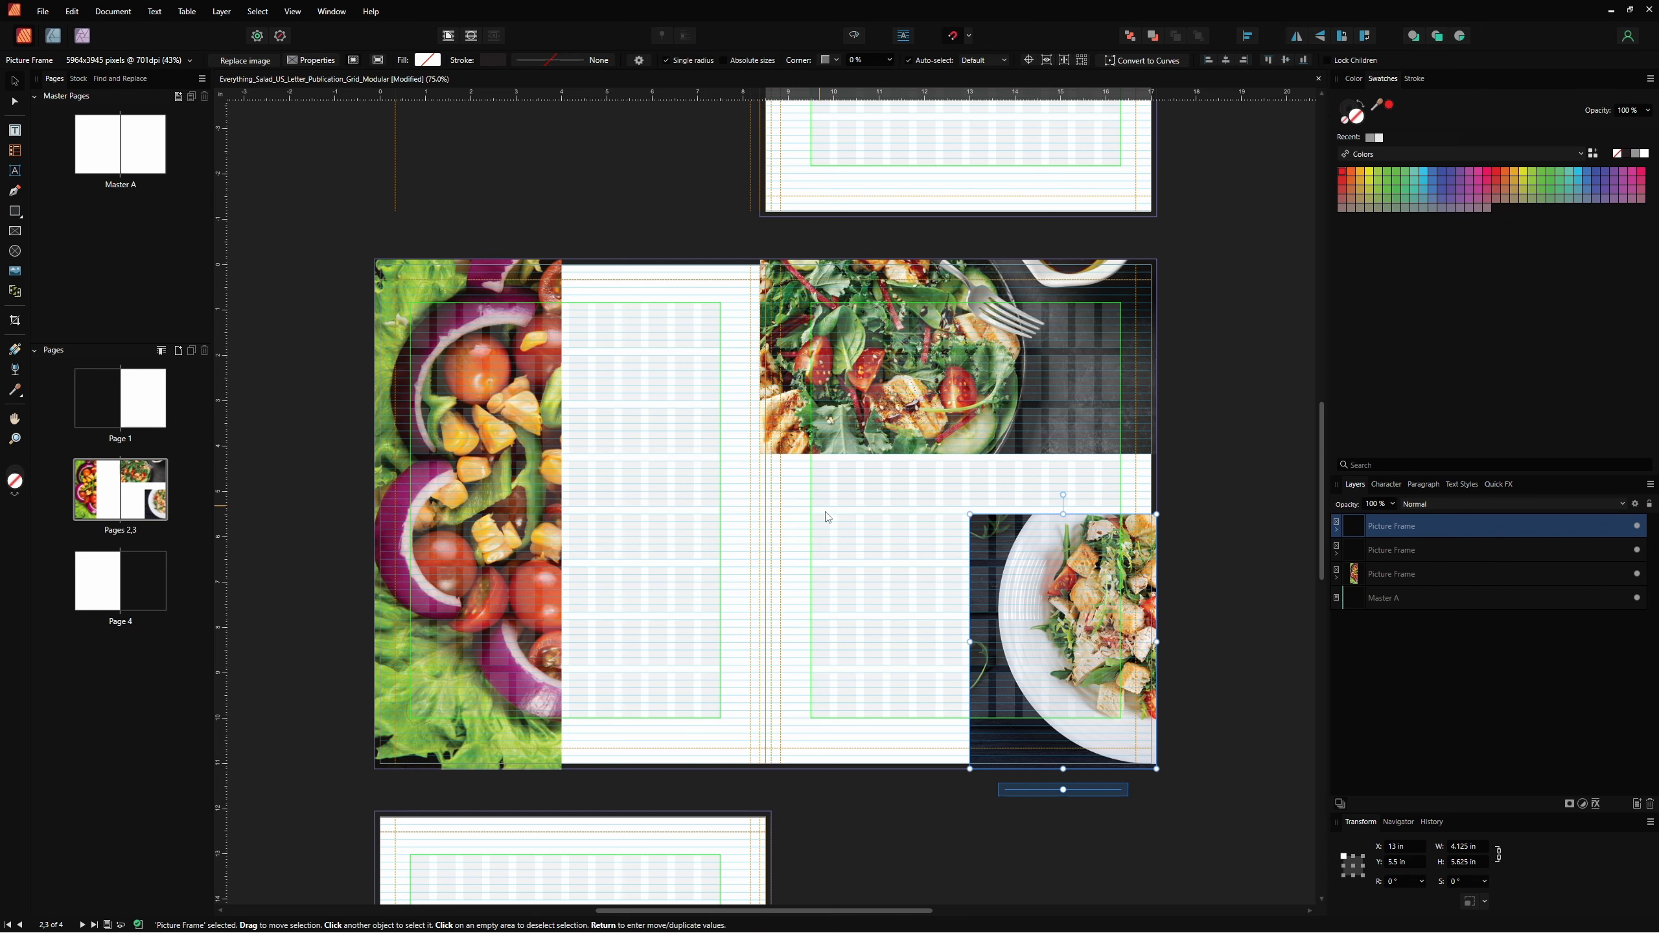
Enlarge the photo inside the right page's upper picture frame to about 50% scale and adjust its position within the frame.
click(840, 535)
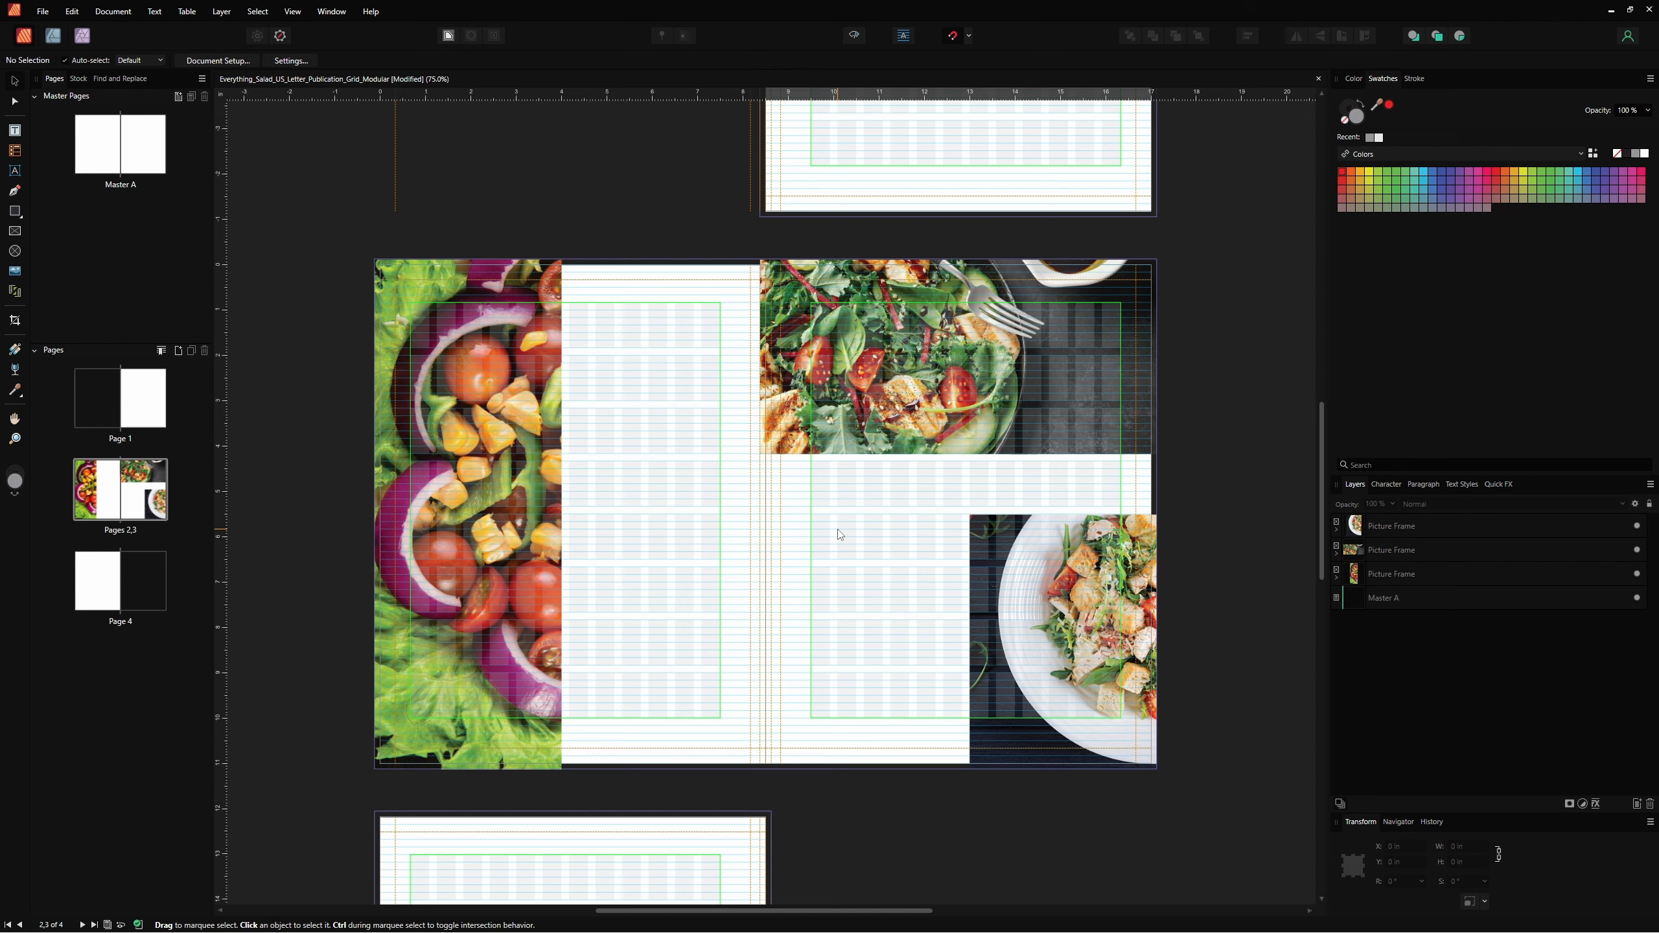
click(1002, 637)
click(968, 436)
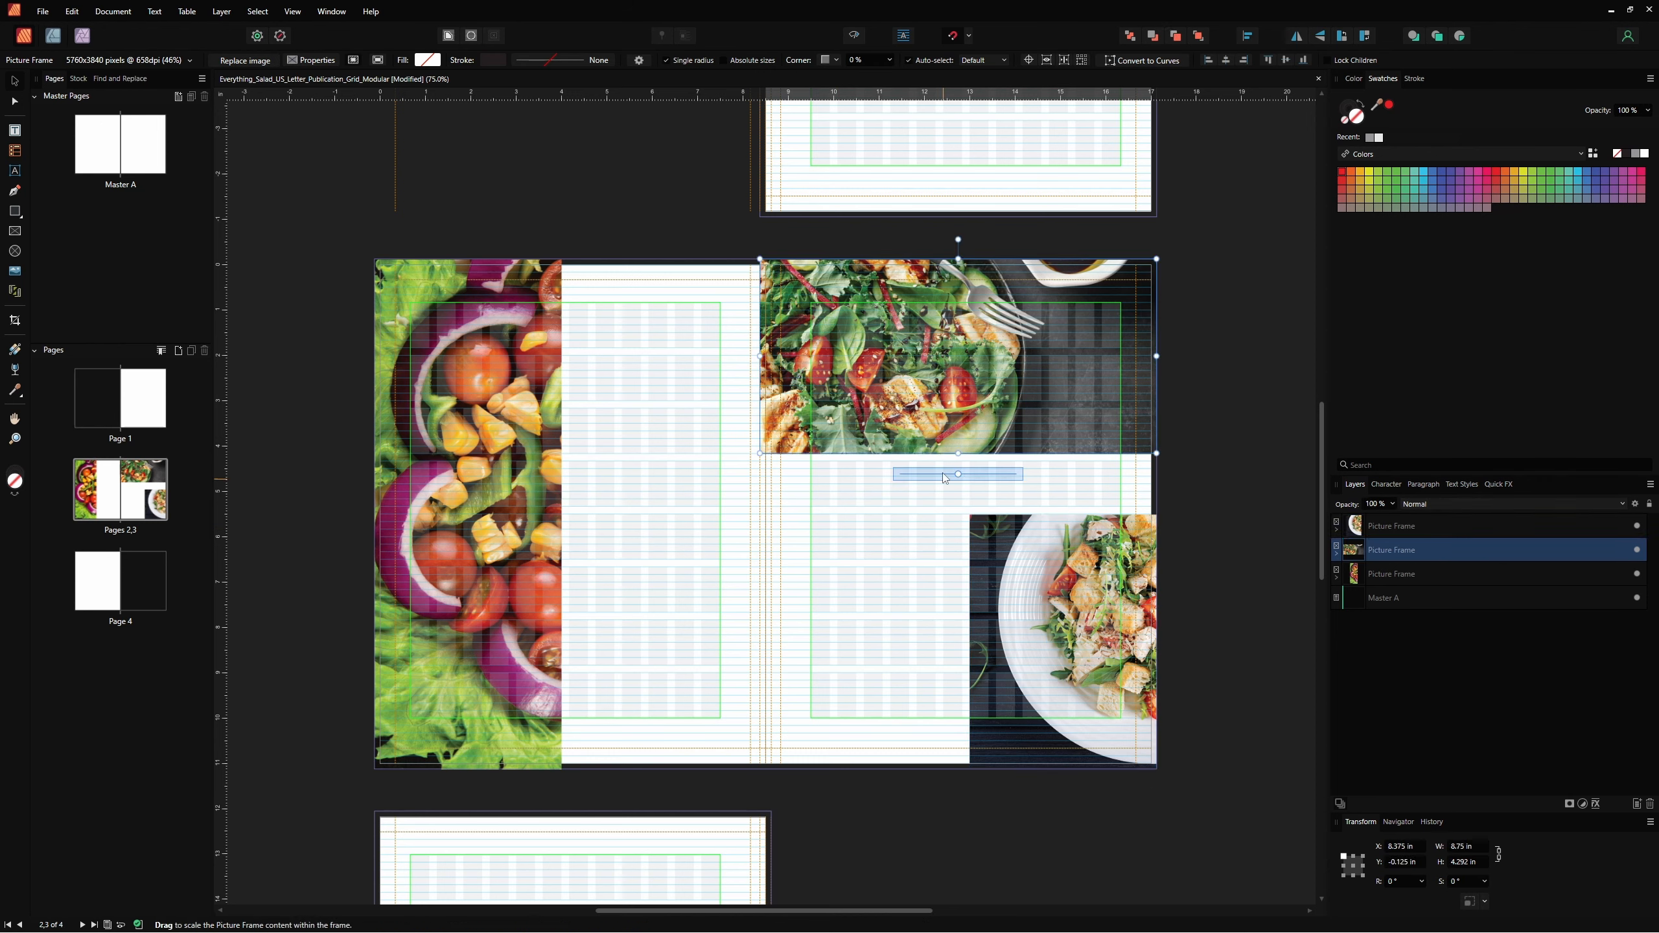
drag(958, 474, 967, 474)
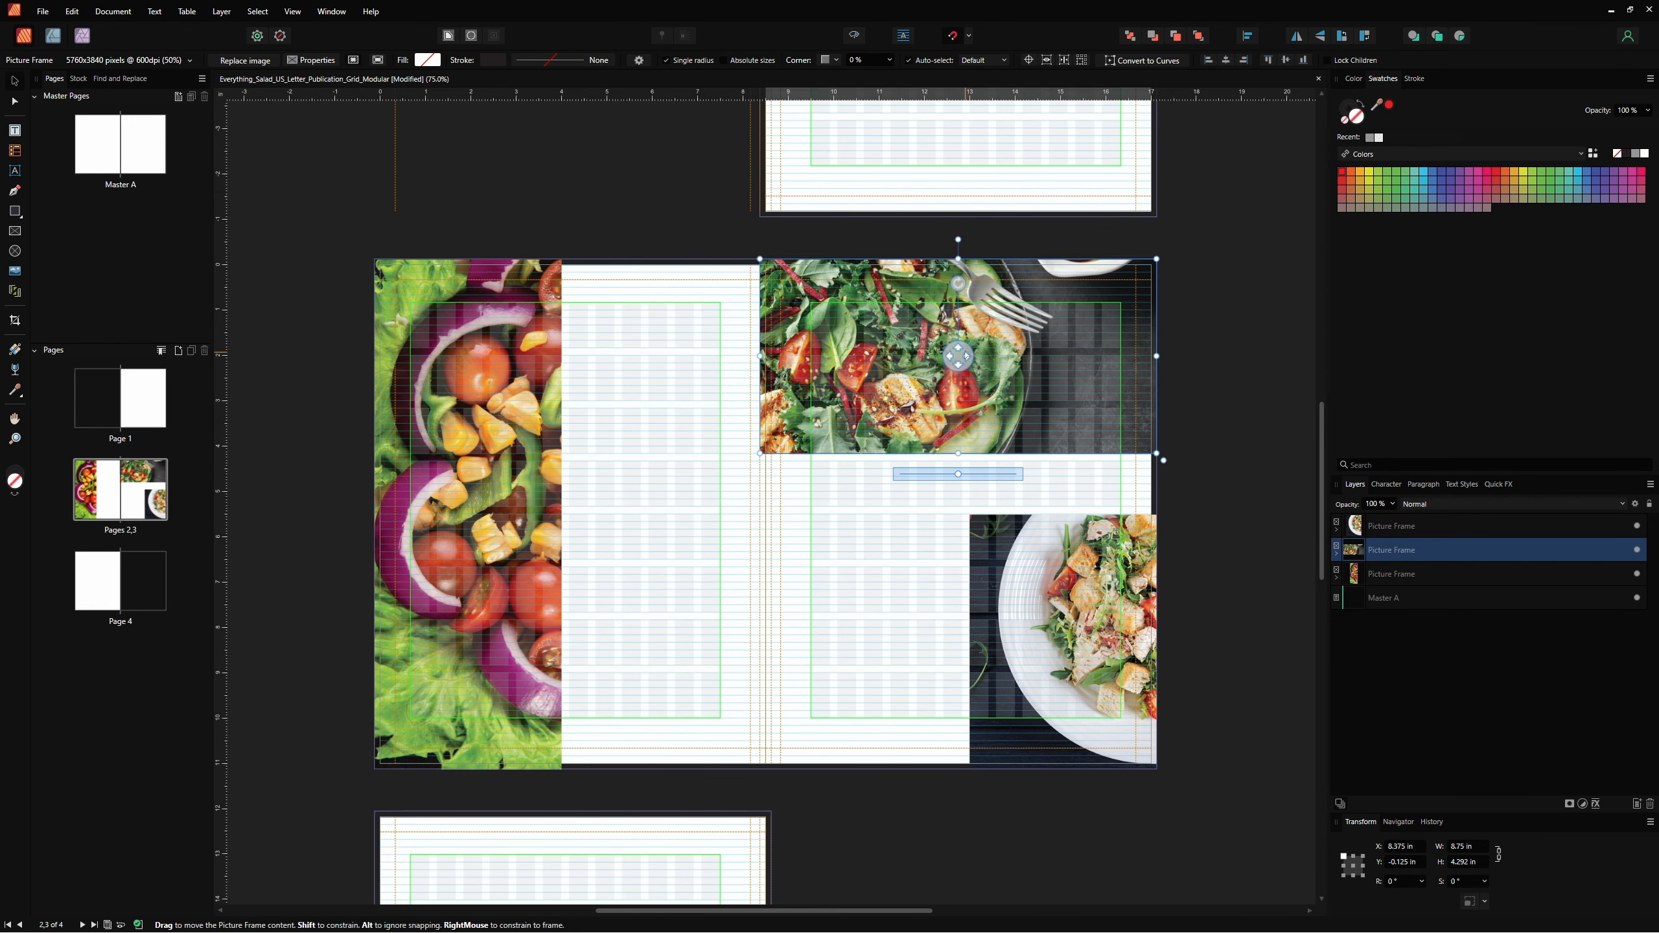
drag(977, 358, 960, 358)
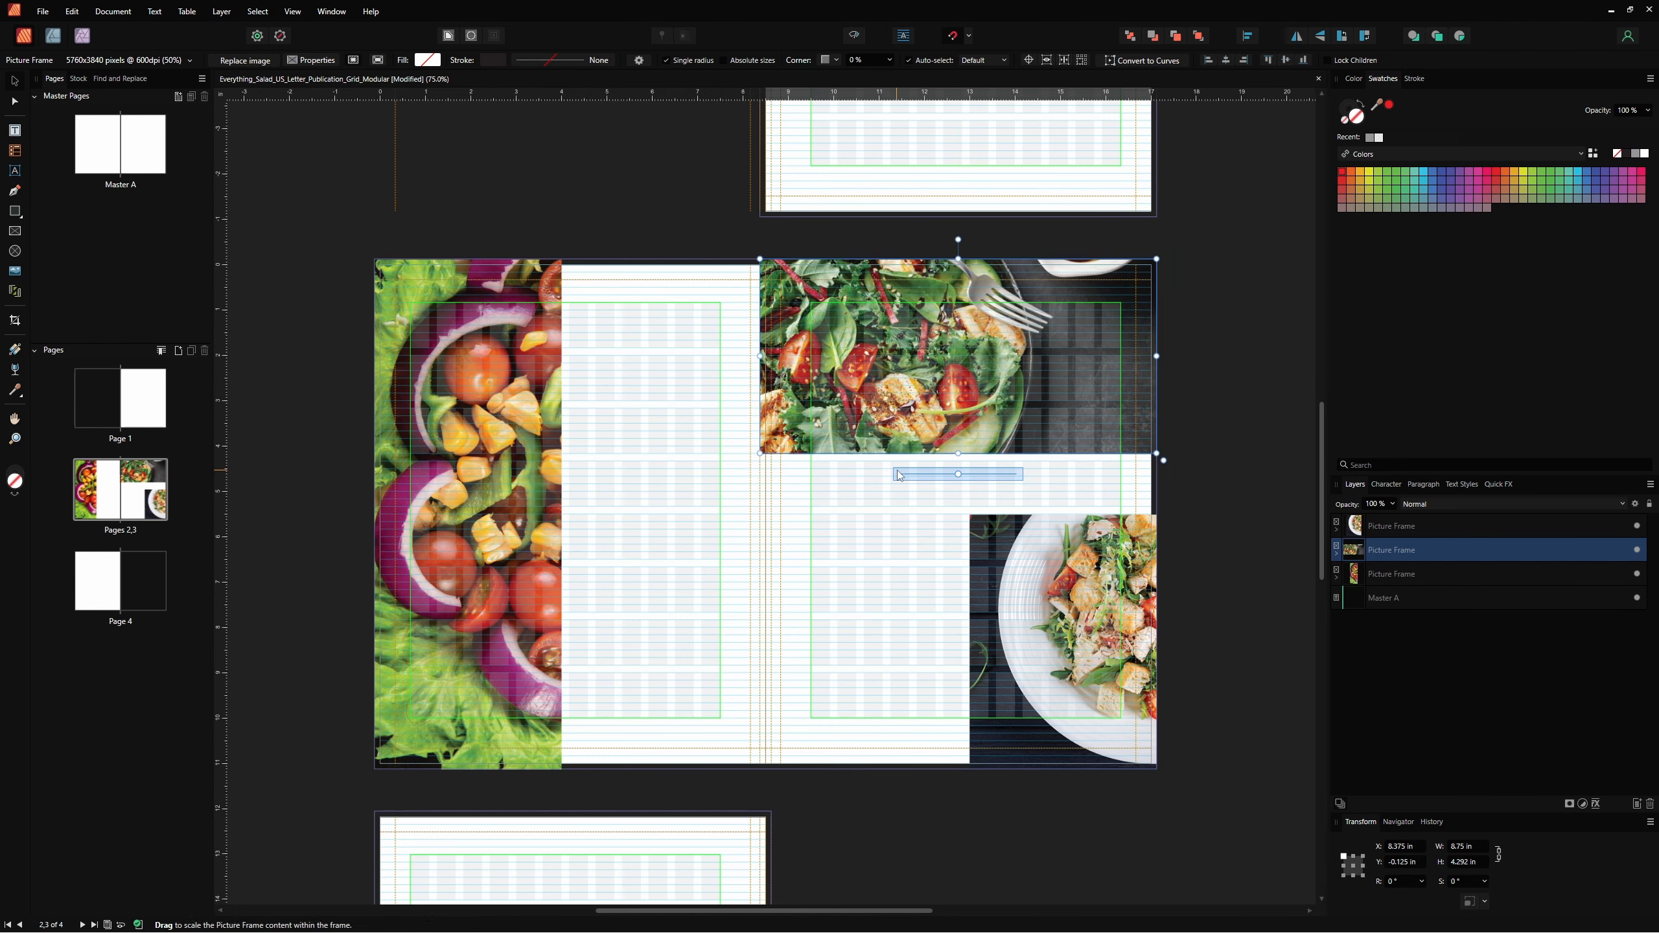
click(877, 571)
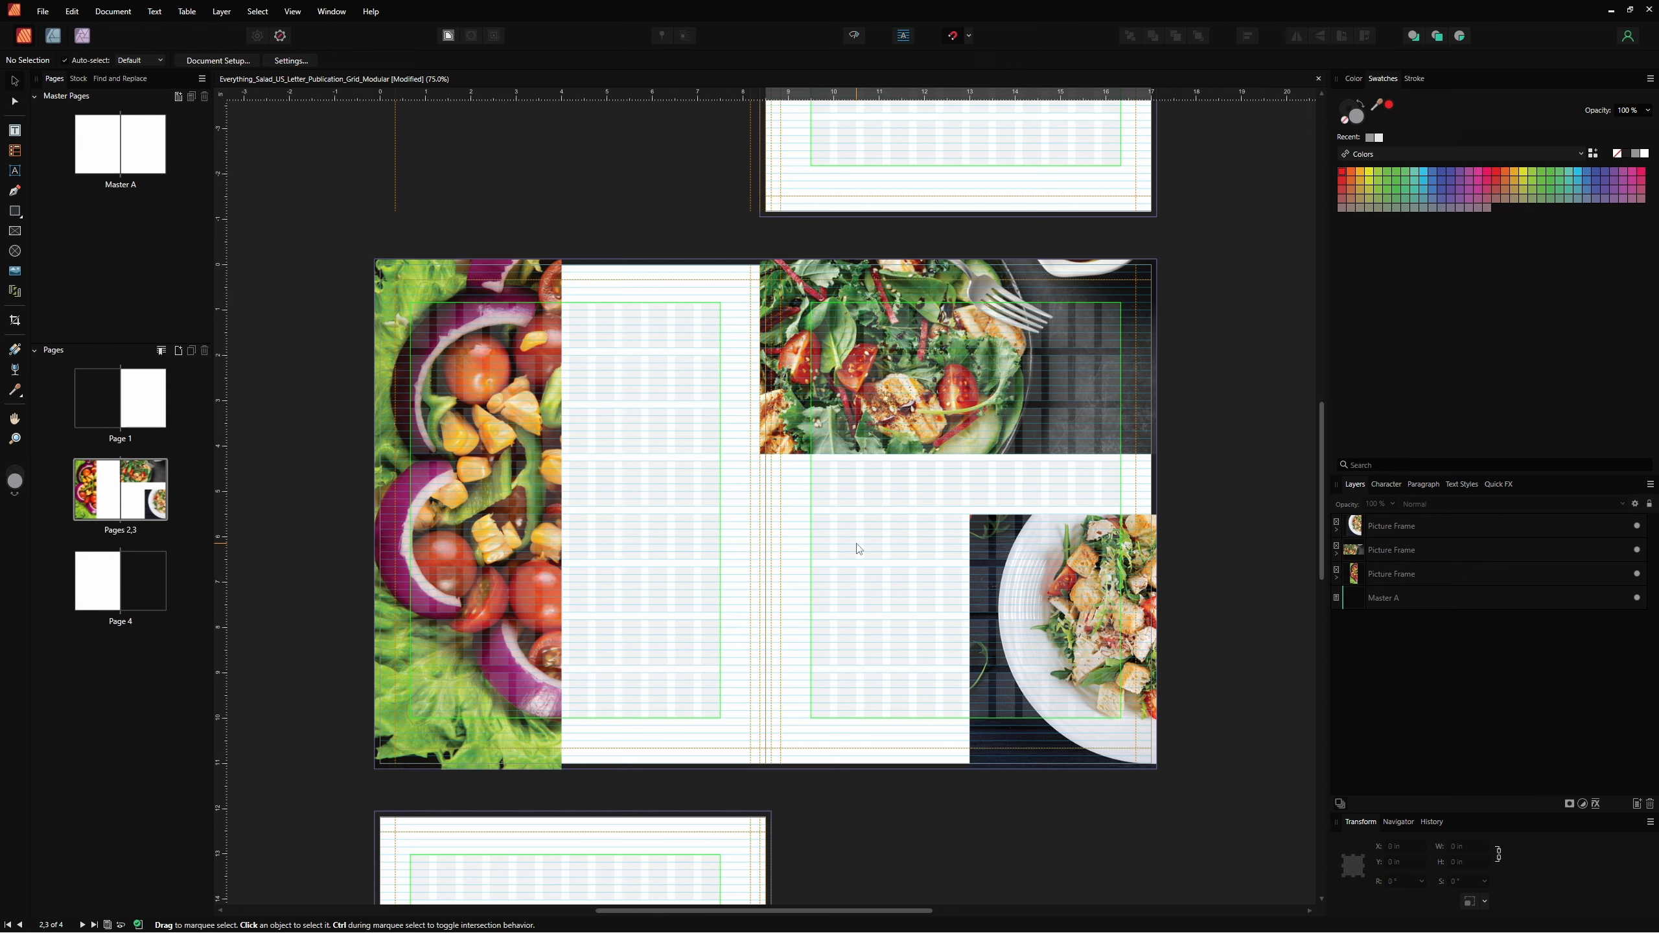
Draw a closed, irregular four-sided shape about 2.87 by 3 in with the Pen tool on the left page's white area.
click(15, 191)
click(680, 461)
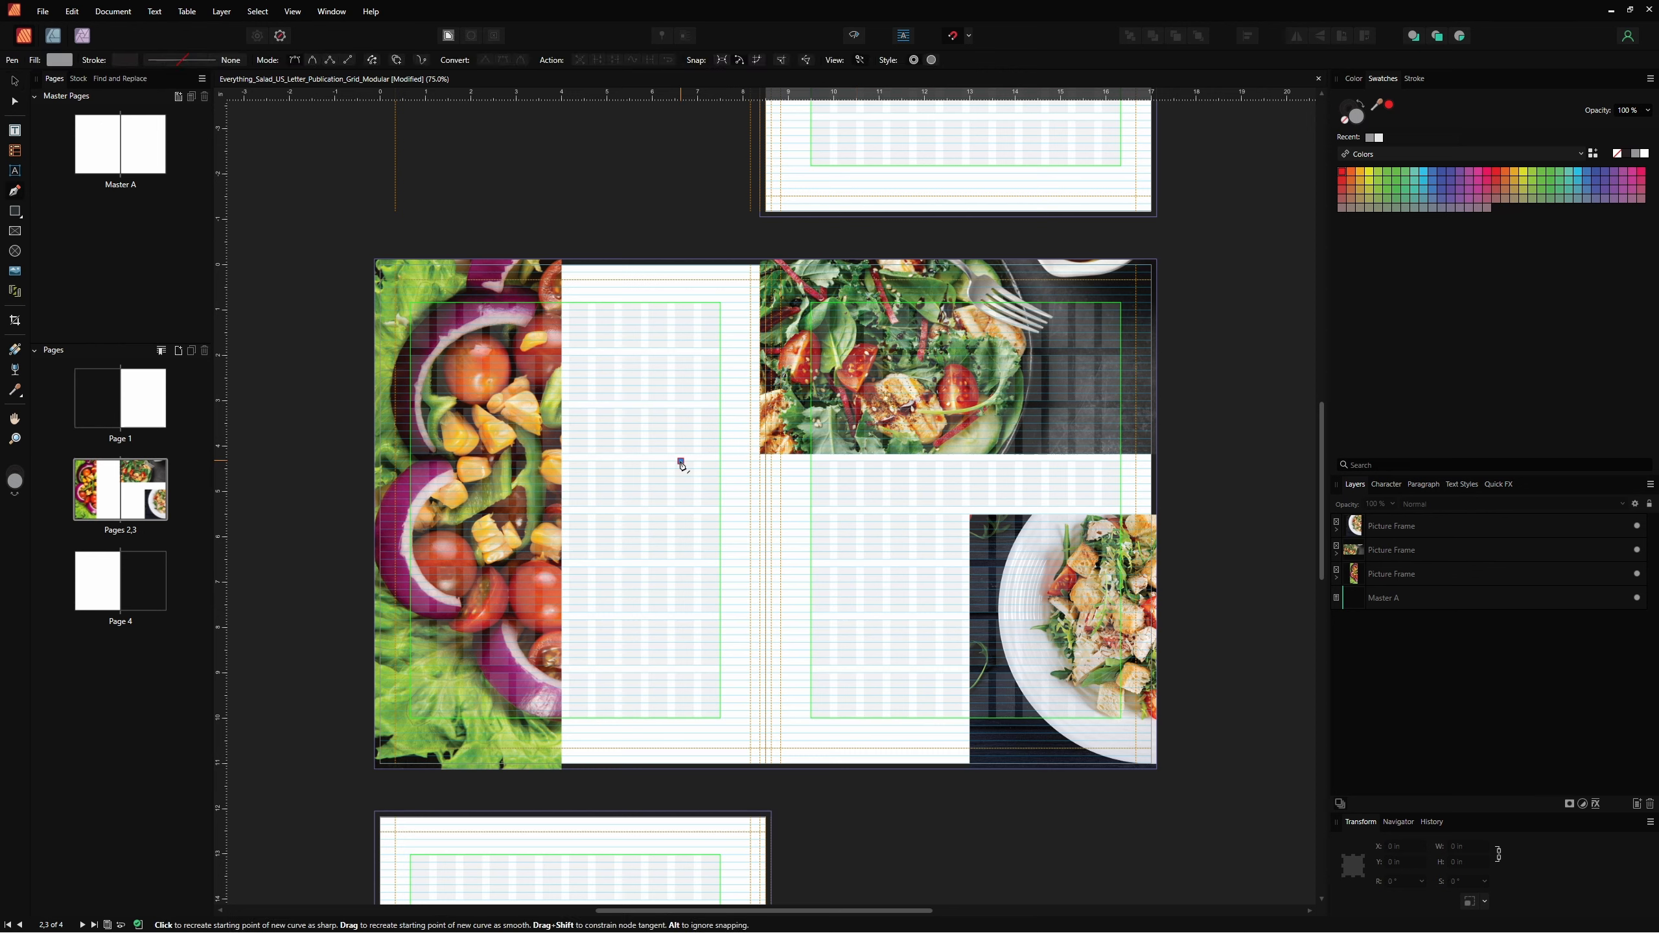
click(732, 560)
click(614, 597)
click(603, 521)
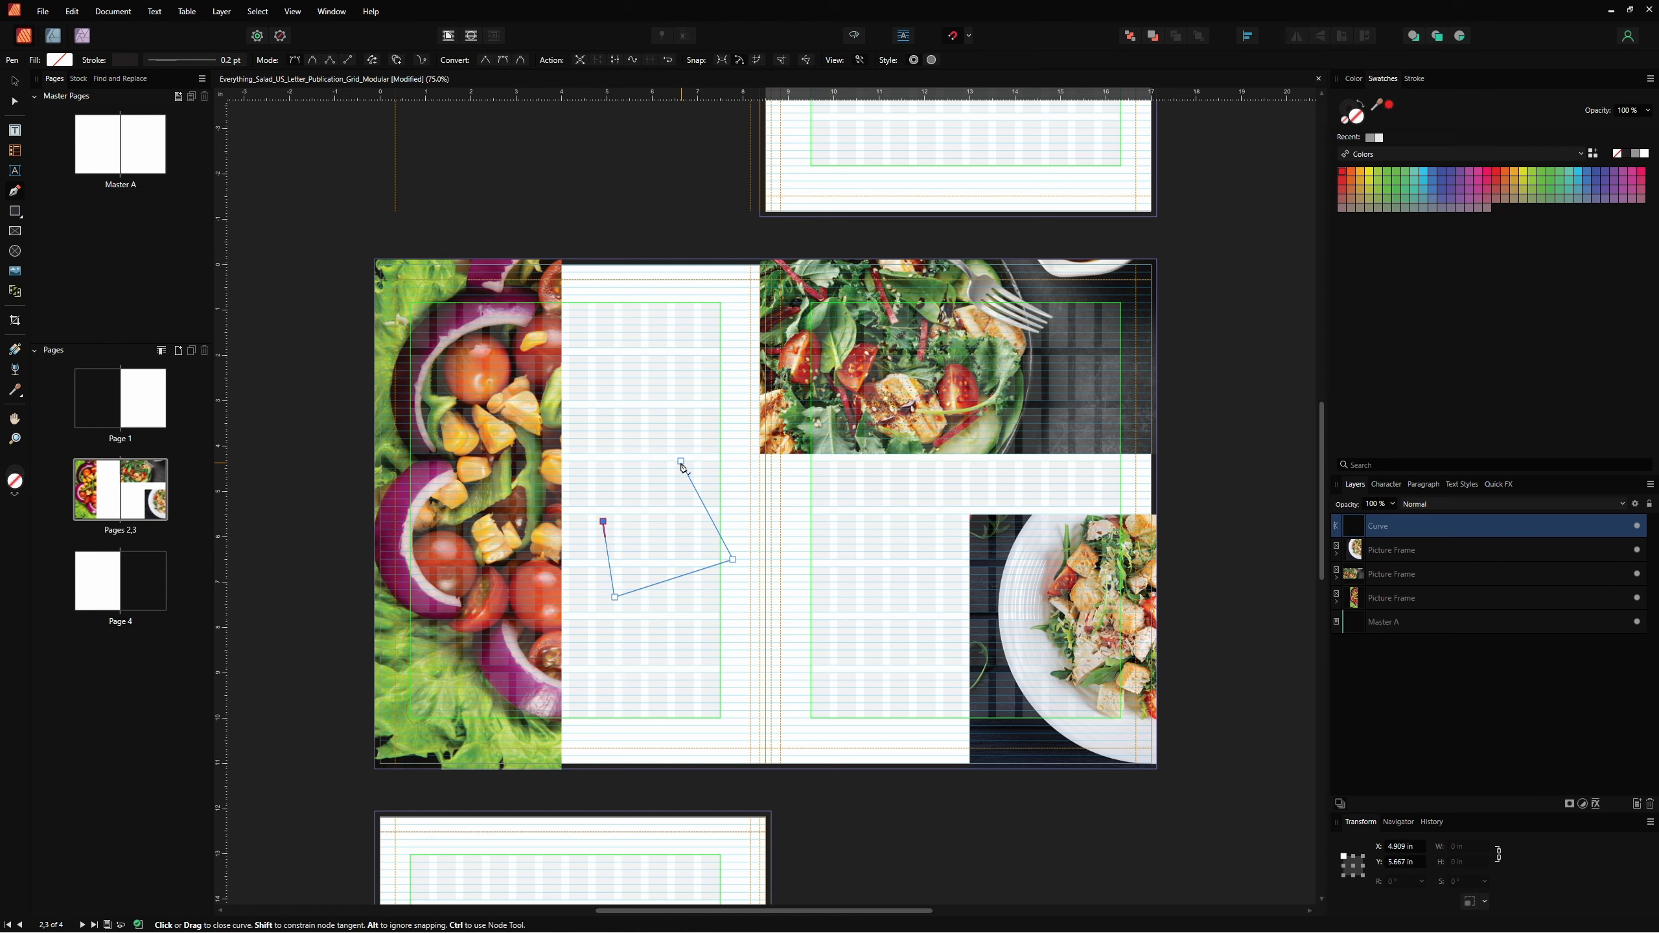
click(681, 462)
Convert the four-sided curve on the left page to a picture frame.
click(12, 83)
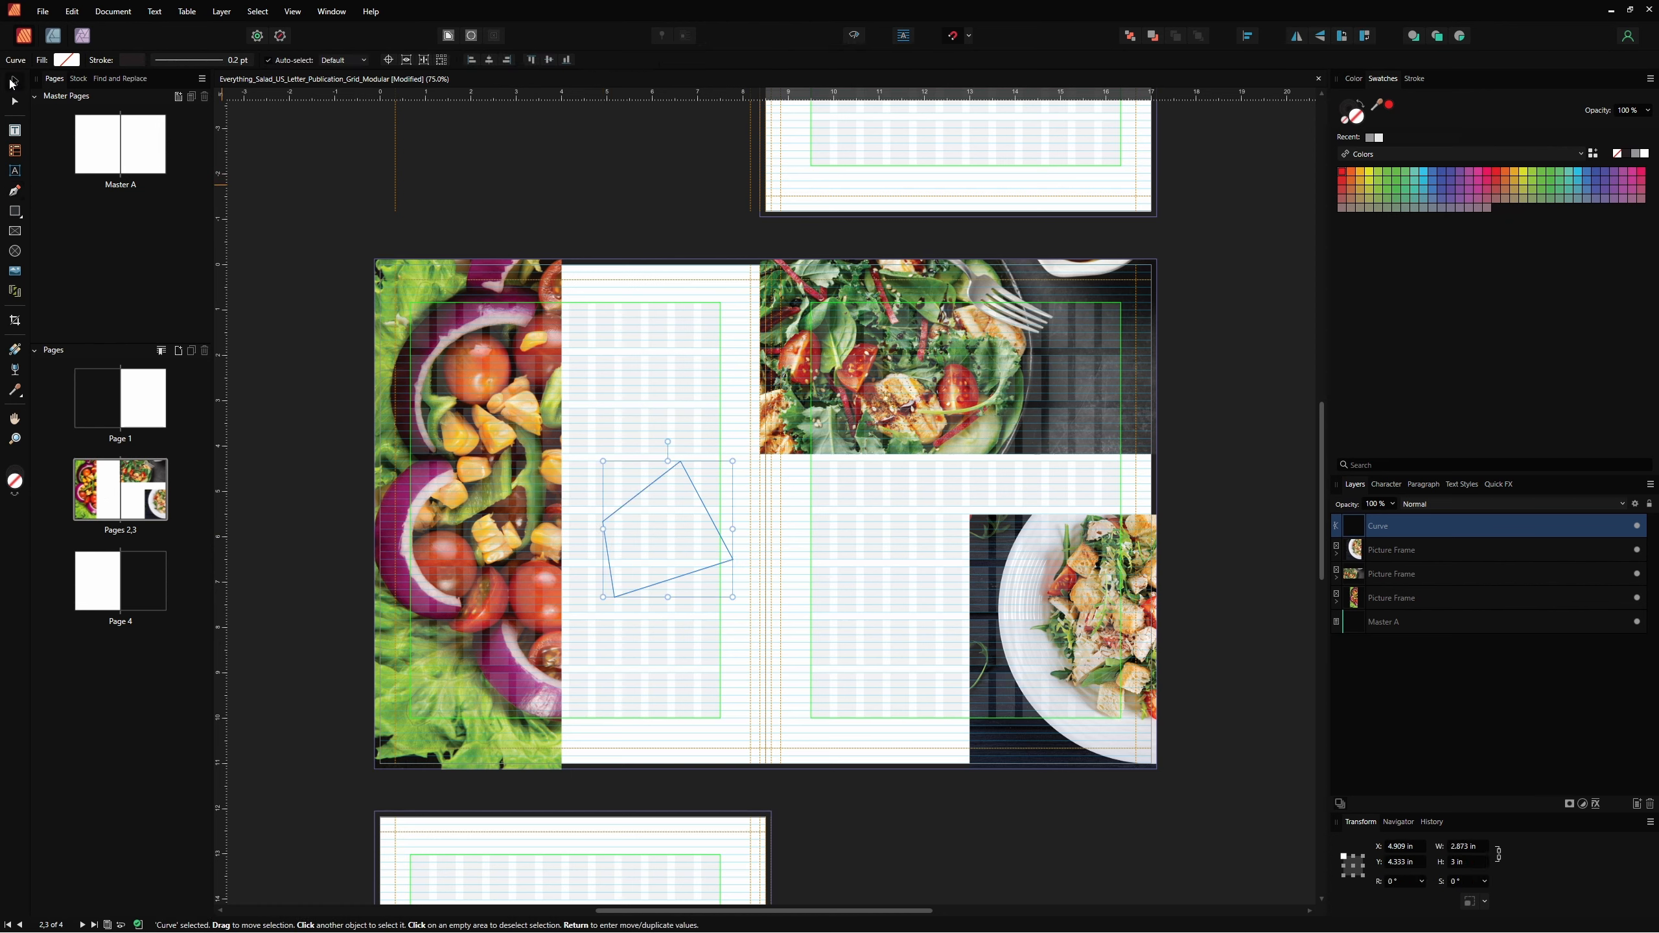
right_click(689, 484)
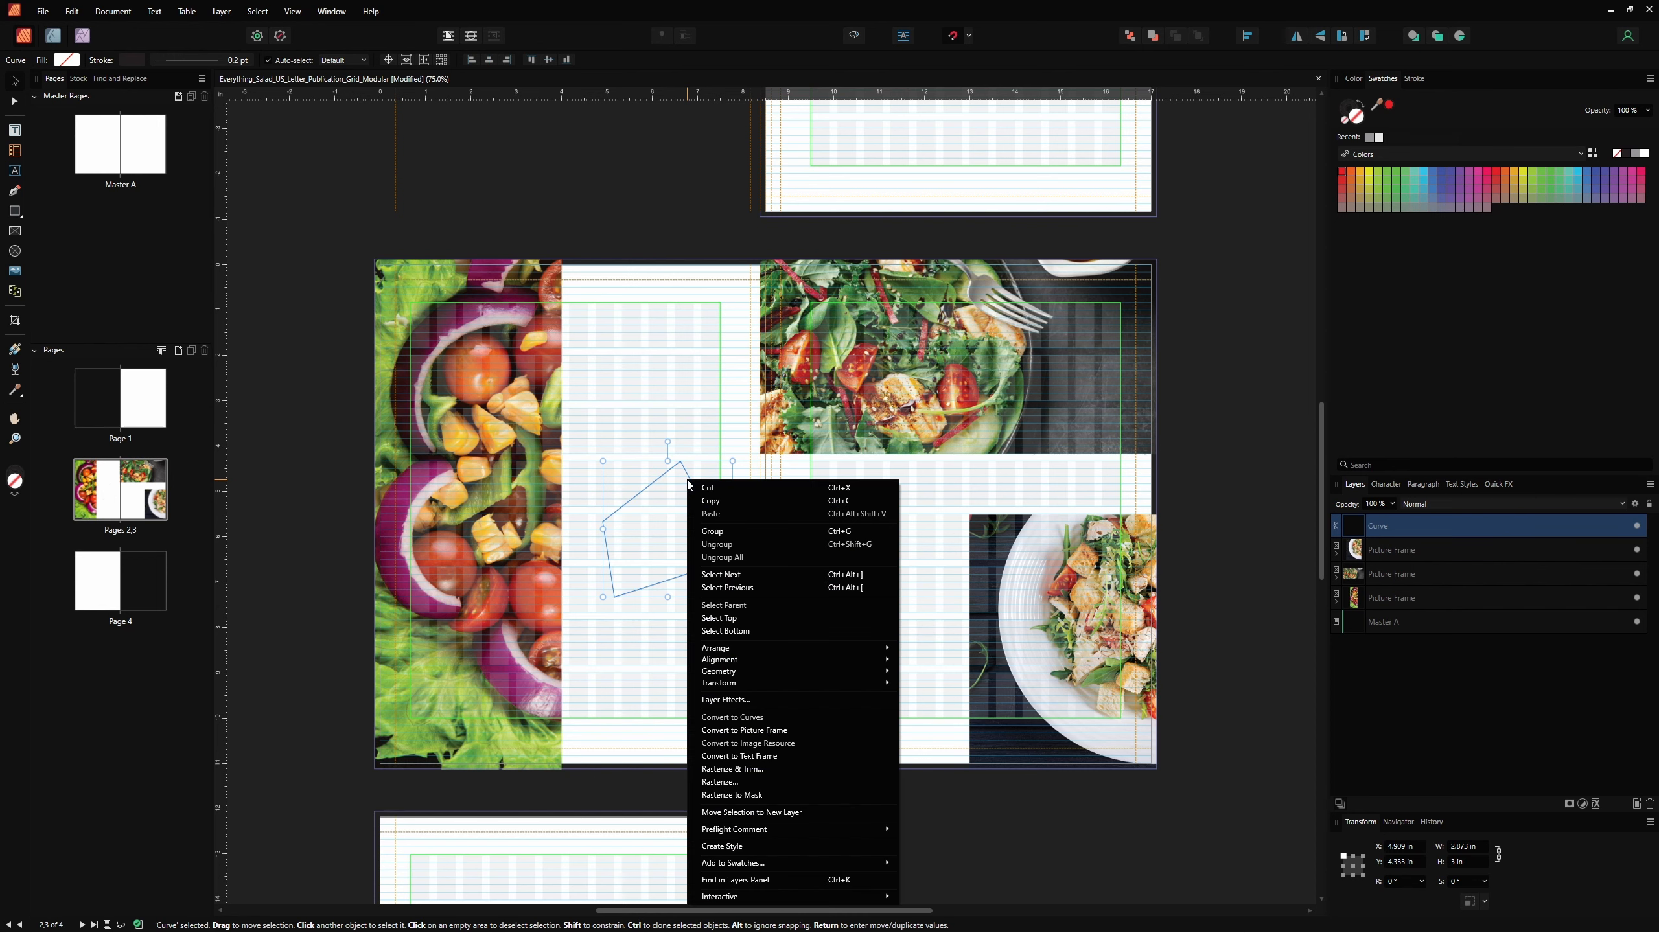
click(753, 730)
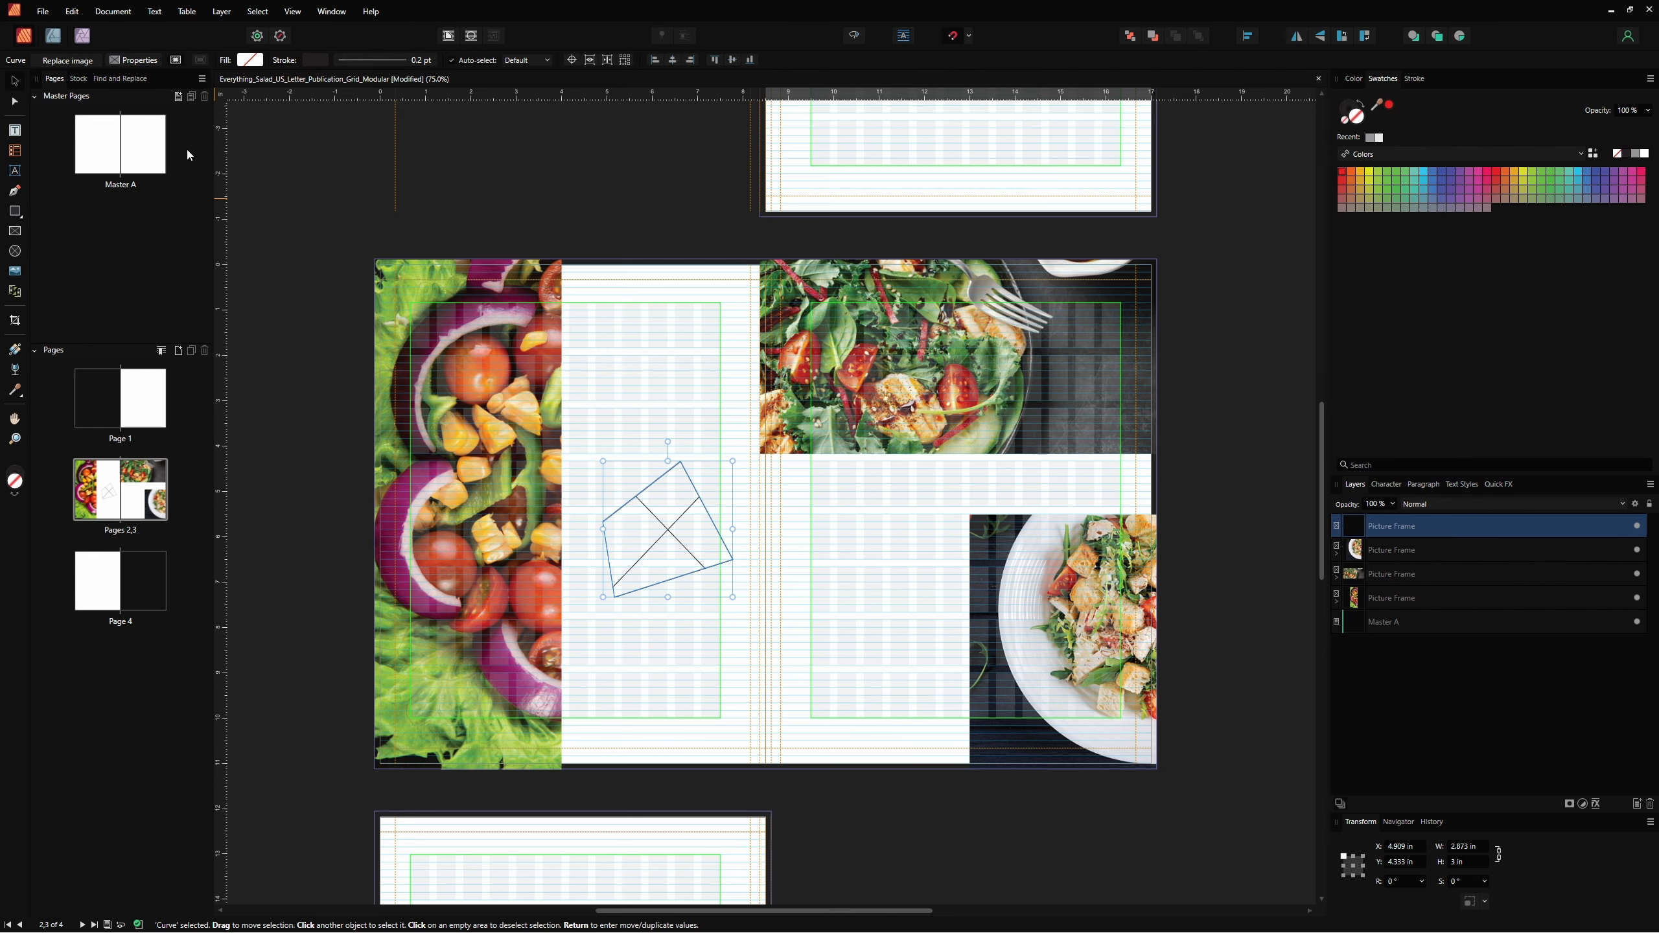
Place the Salad 16 photo from the Photographs folder in the four-sided picture frame.
key(ctrl+shift+m)
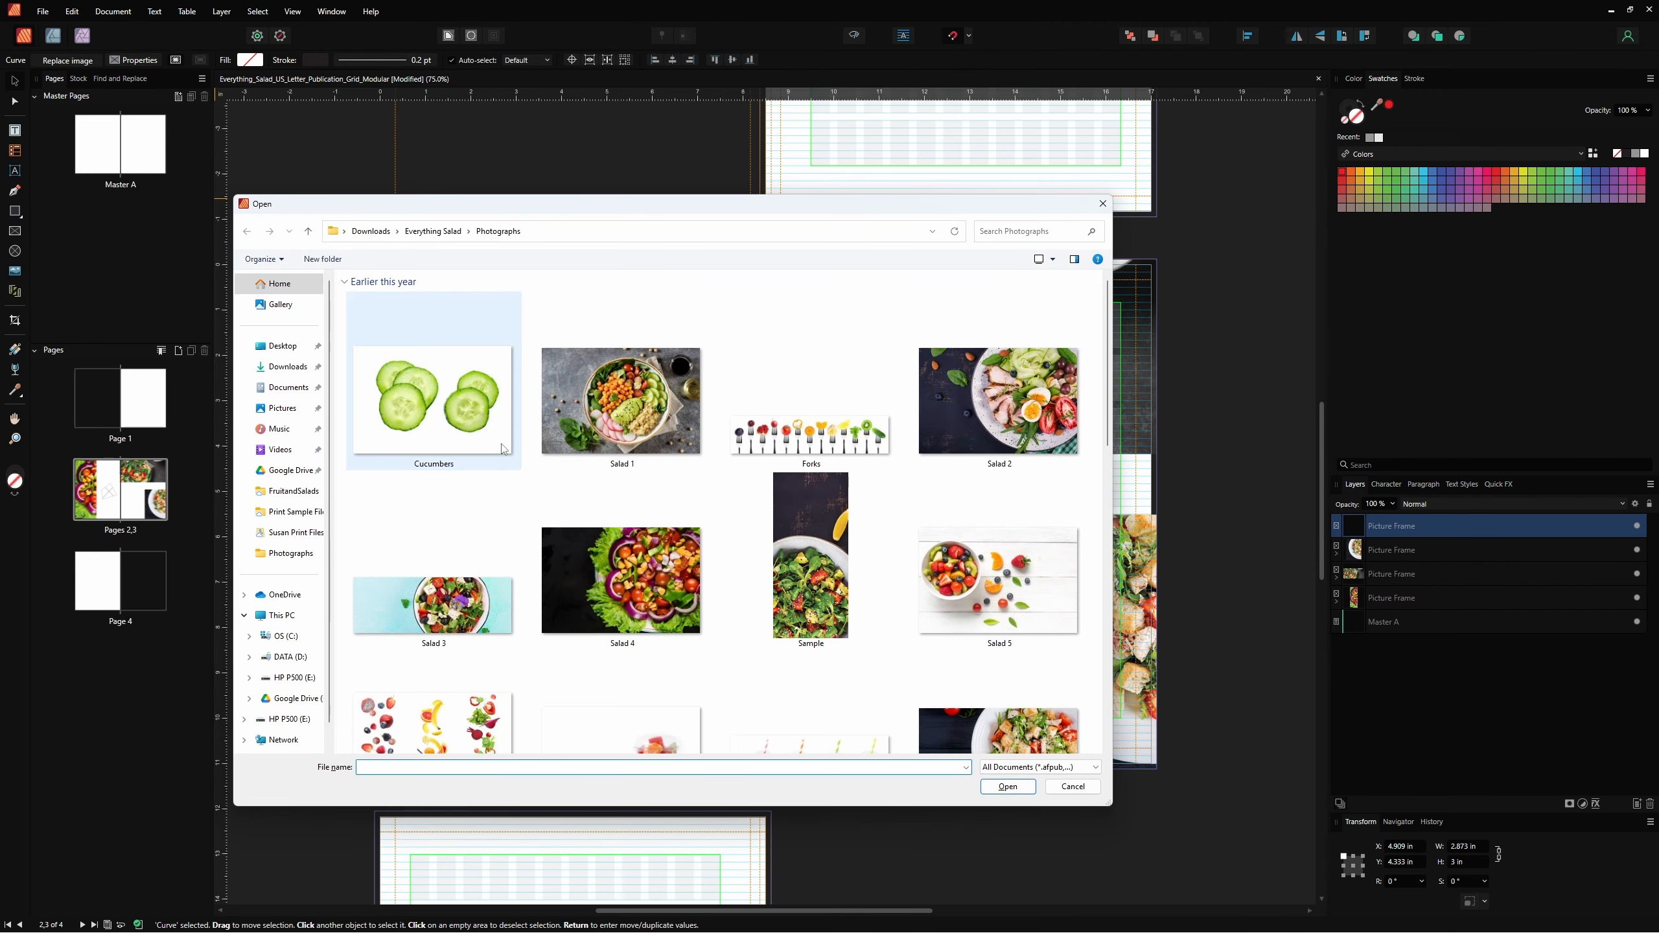
click(796, 608)
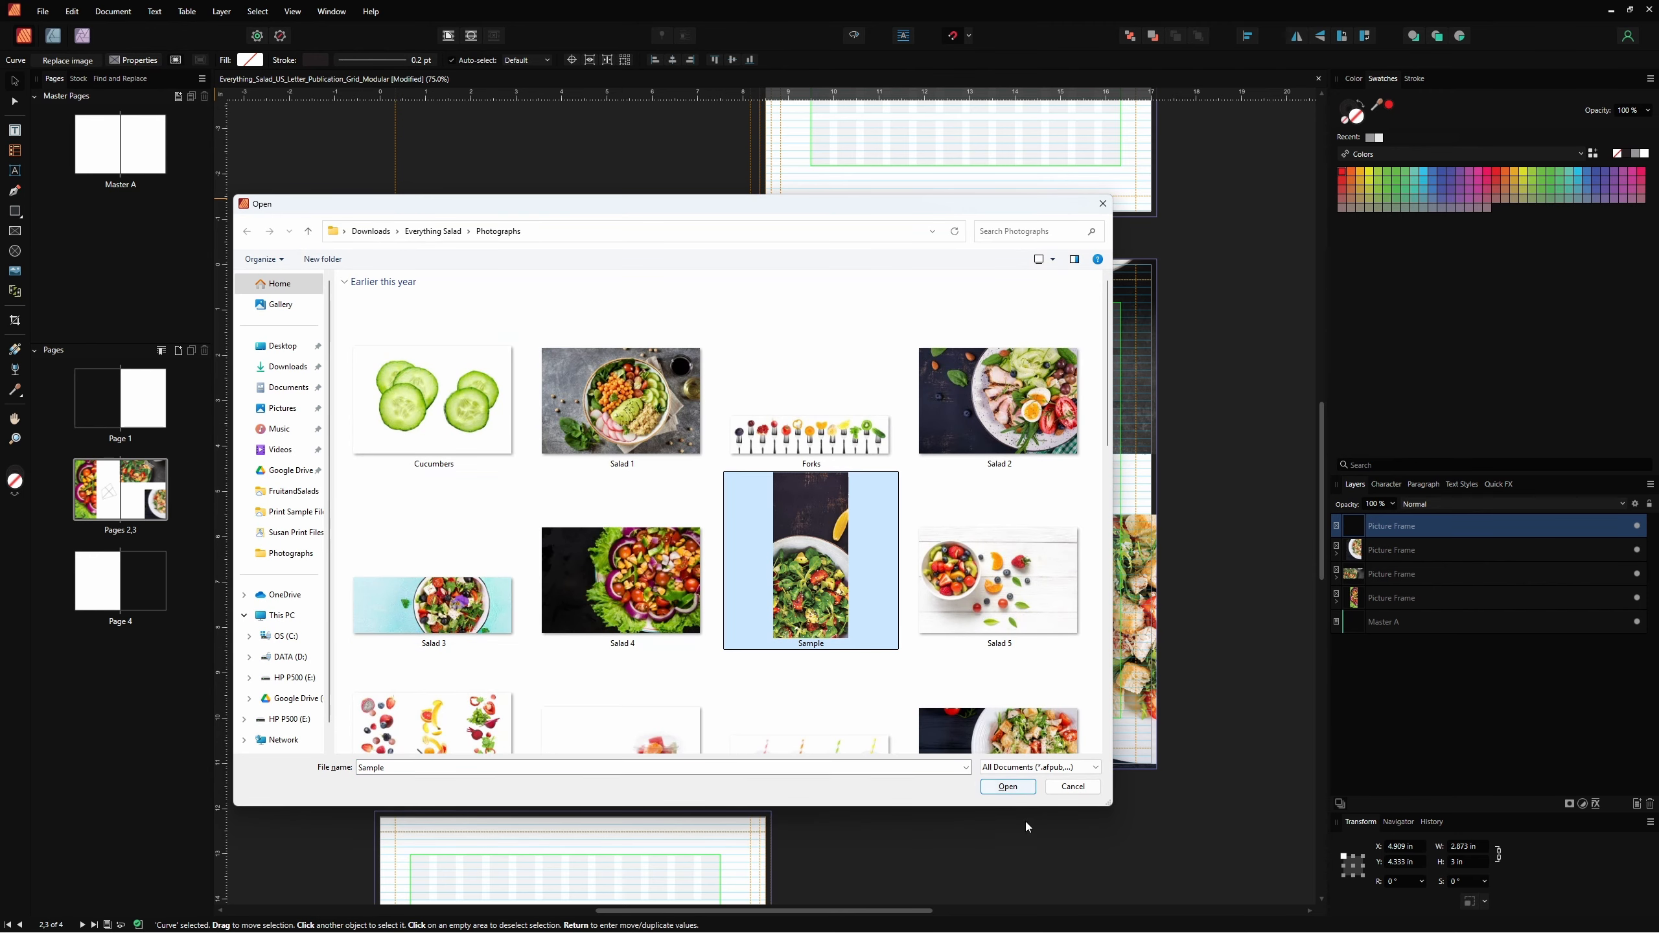
click(1008, 786)
click(633, 401)
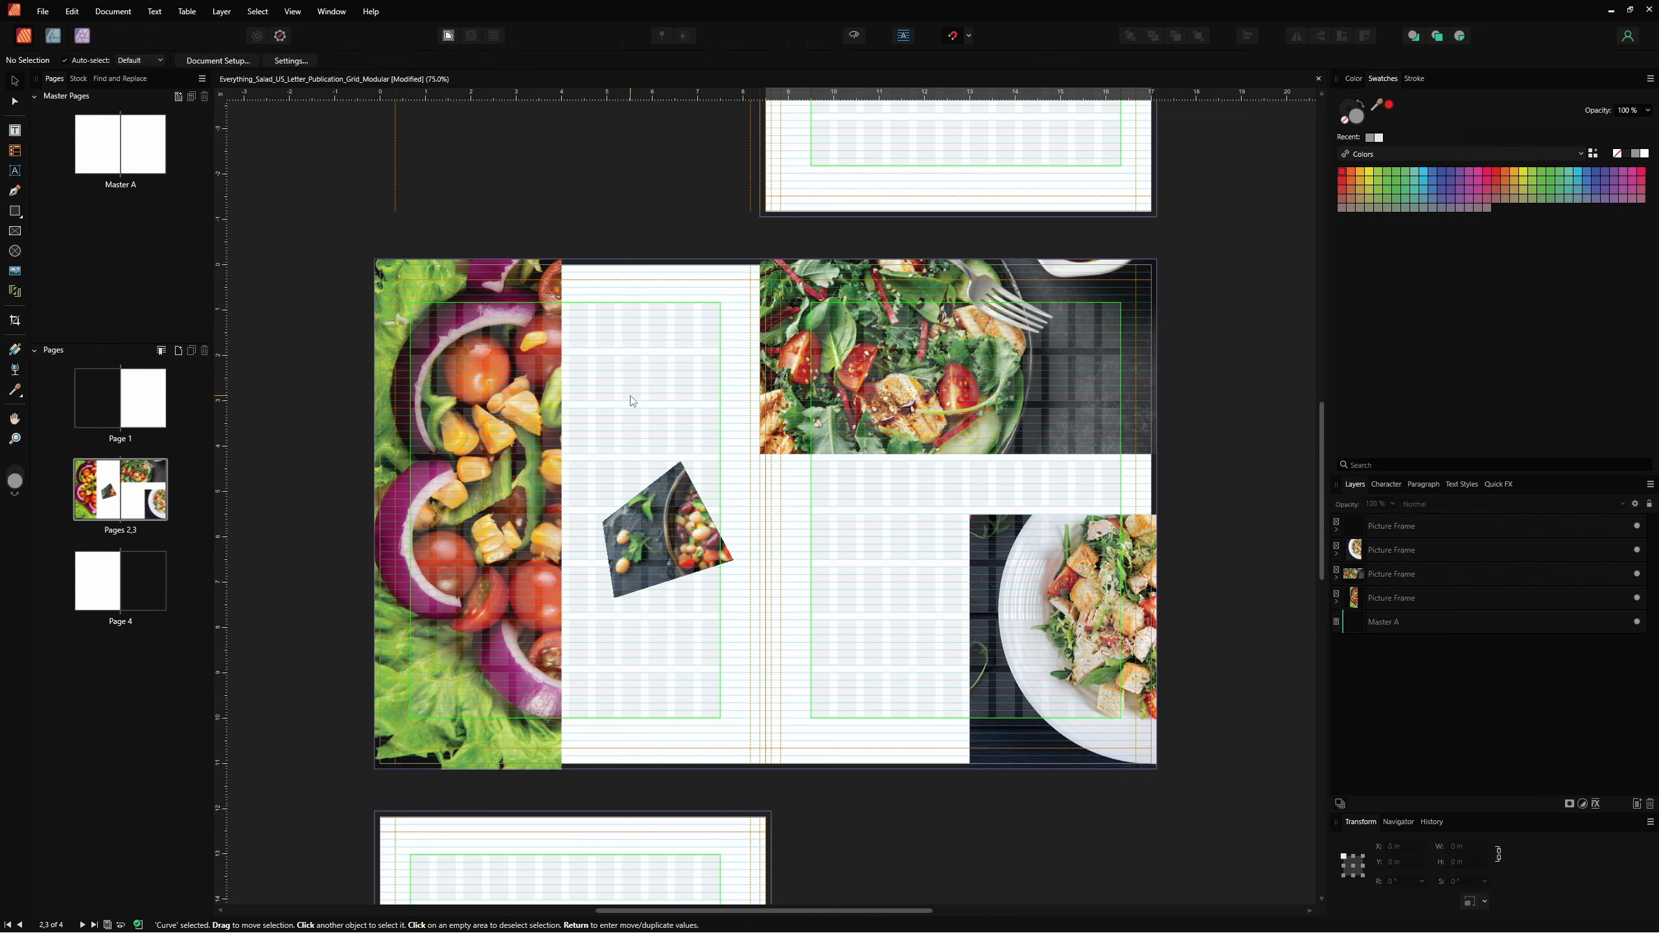
click(639, 517)
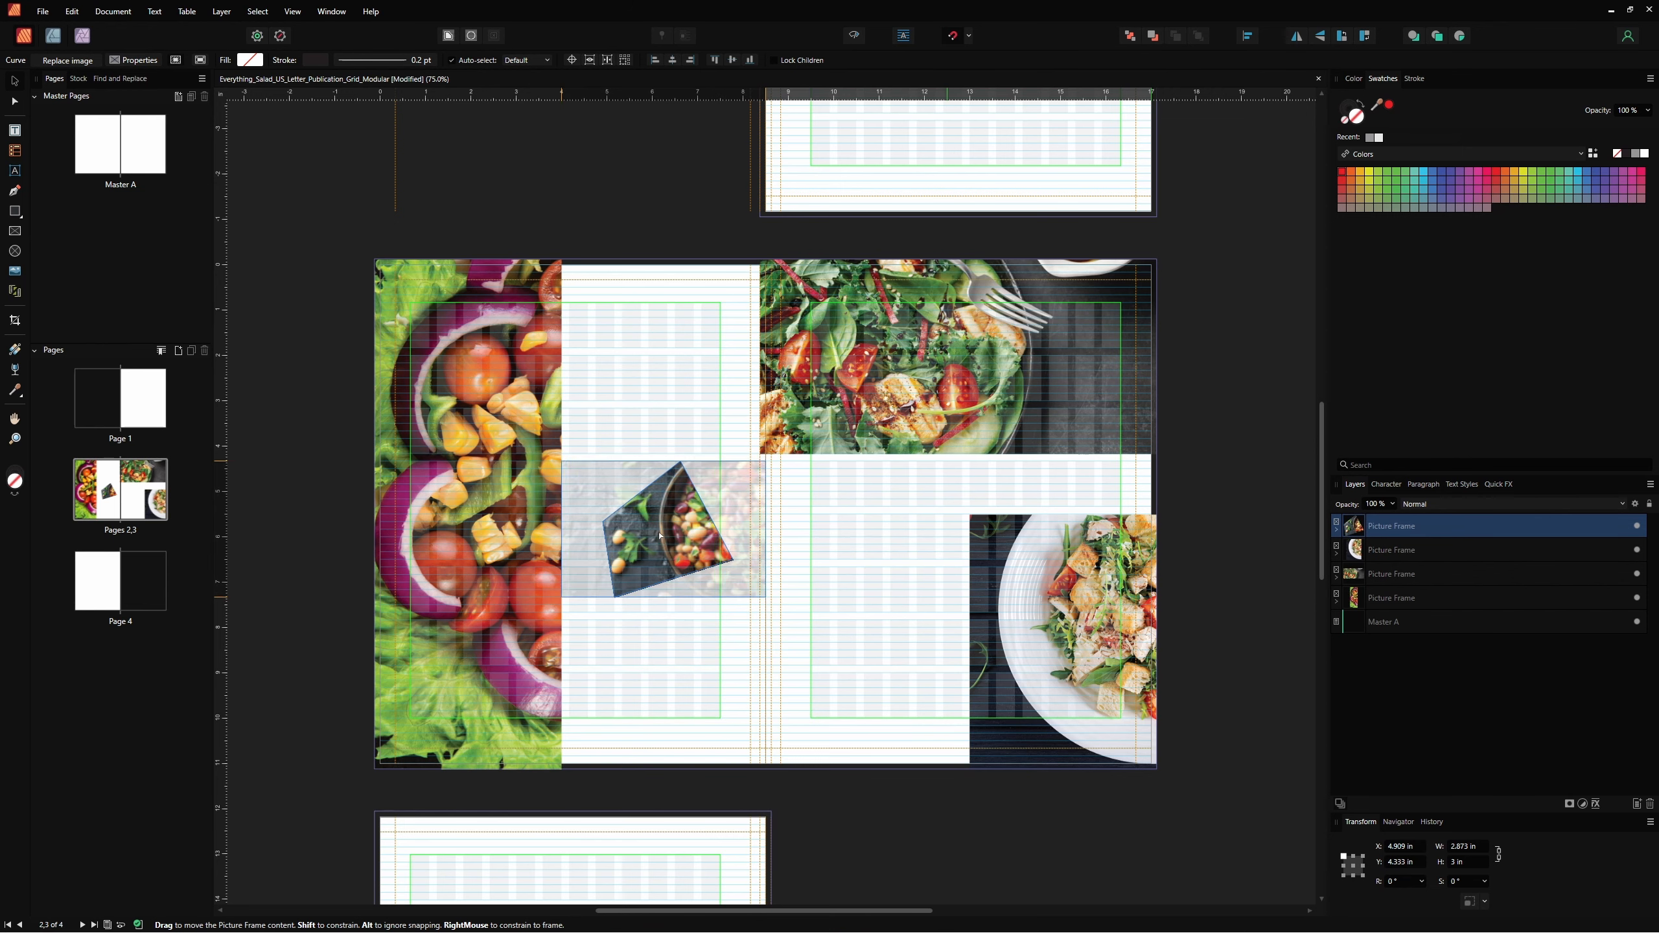
drag(659, 536, 663, 531)
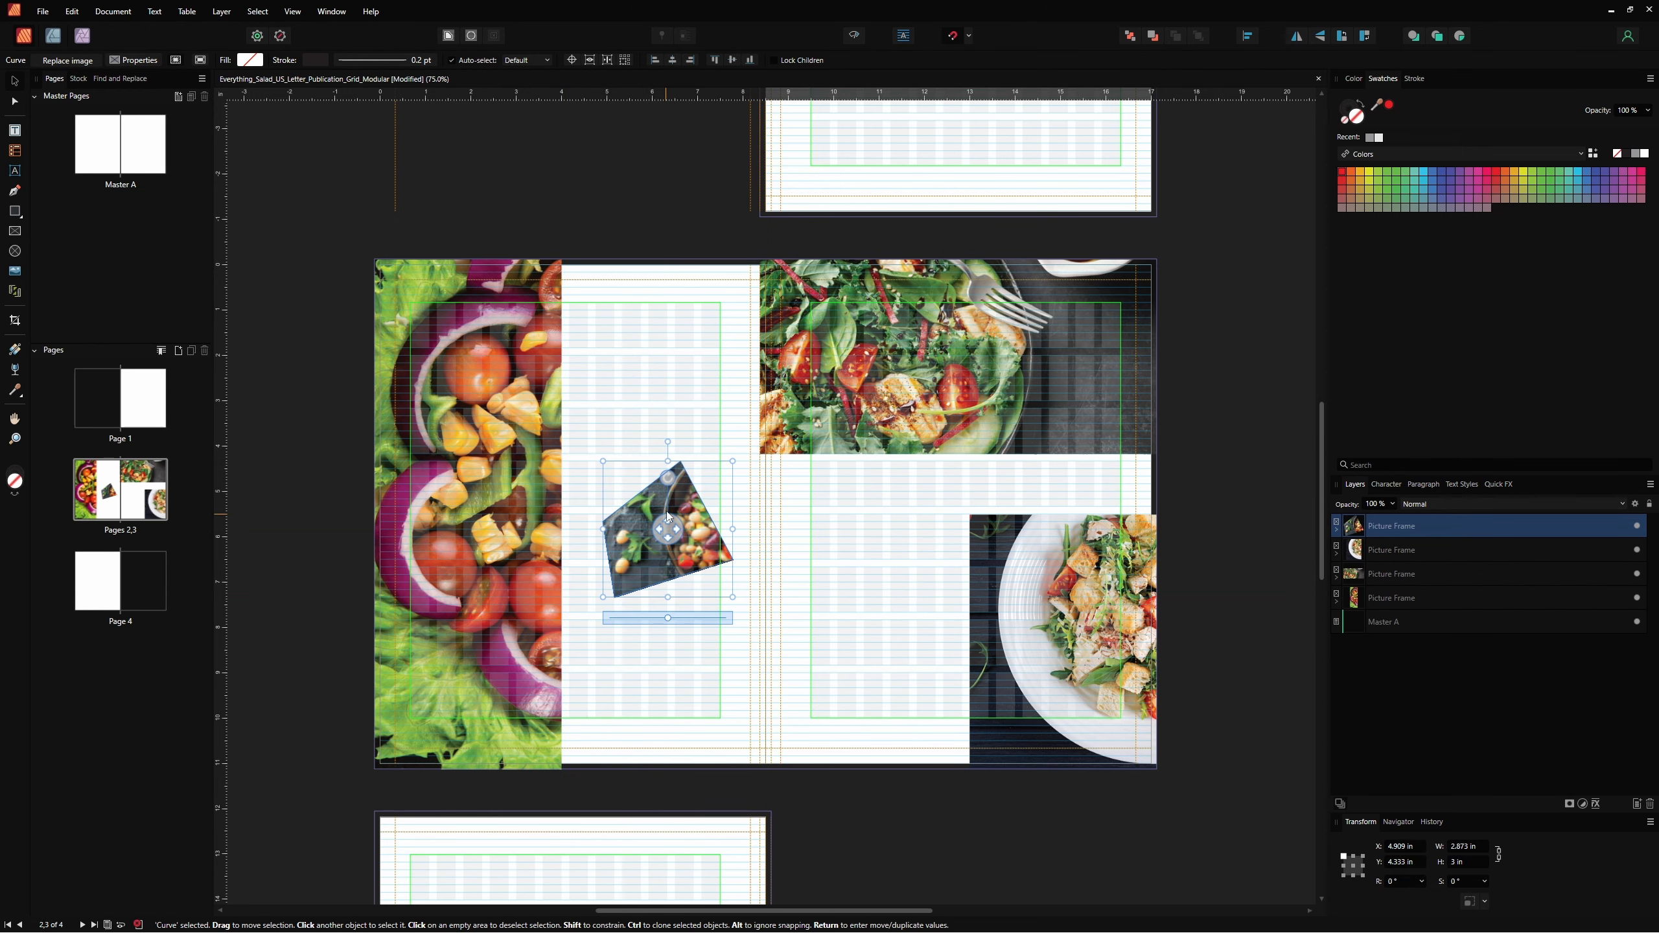
click(654, 435)
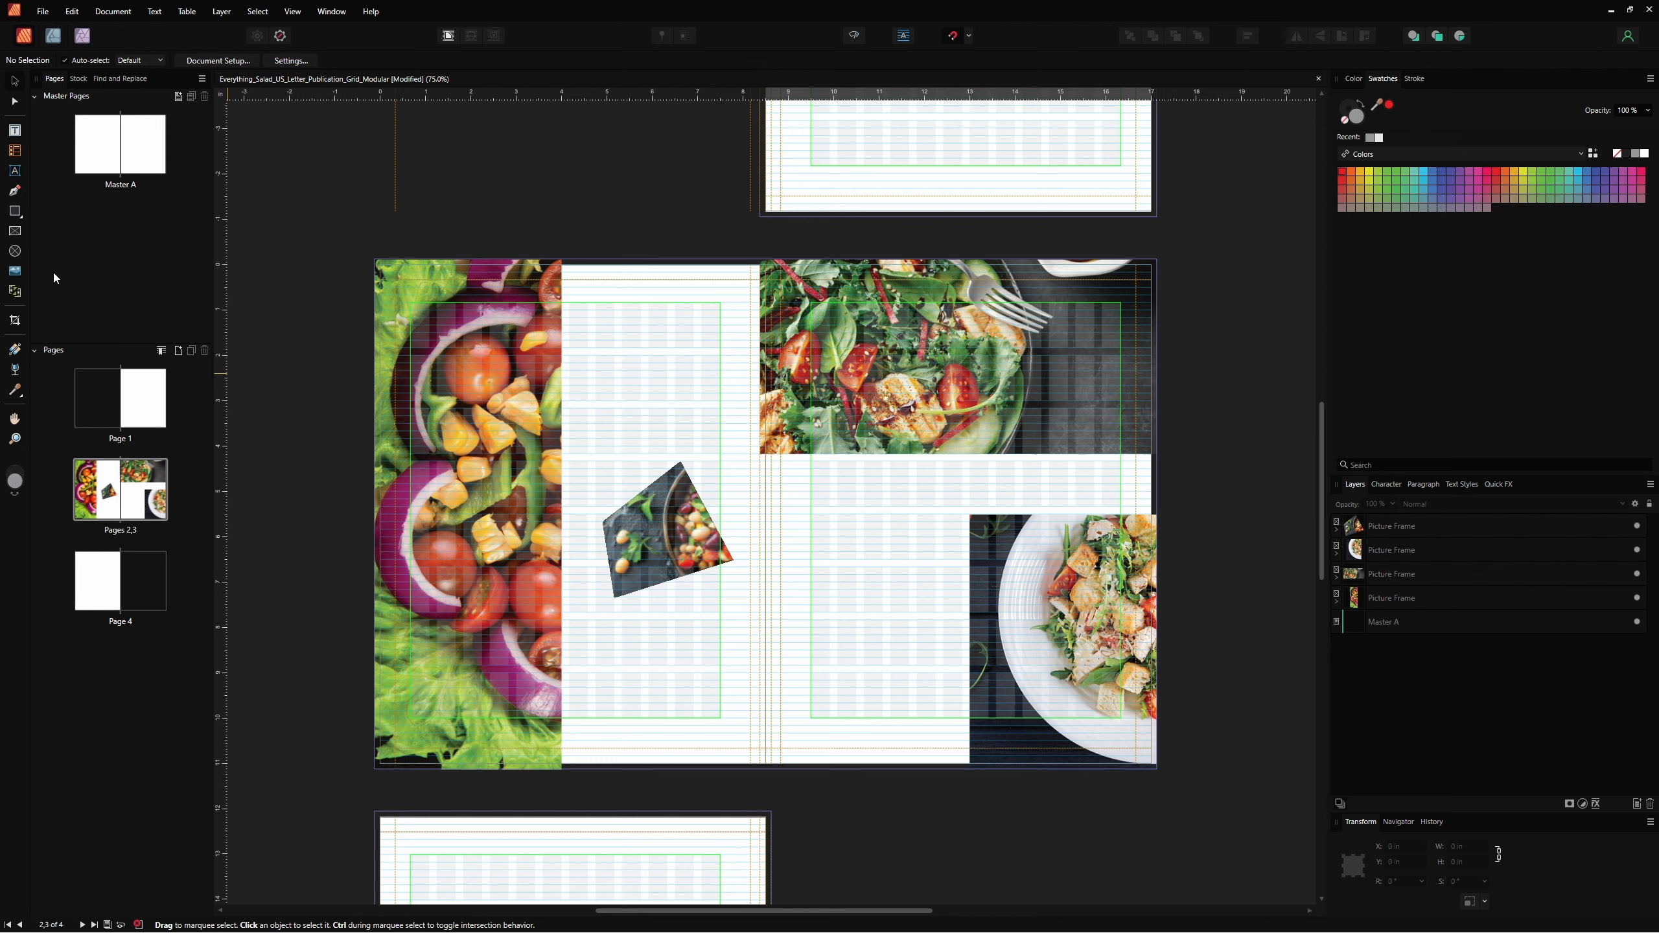
Draw a 3.25 in circular picture frame above the four-sided one, starting at the top margin, and fill it with the Salad 12 photo.
click(15, 251)
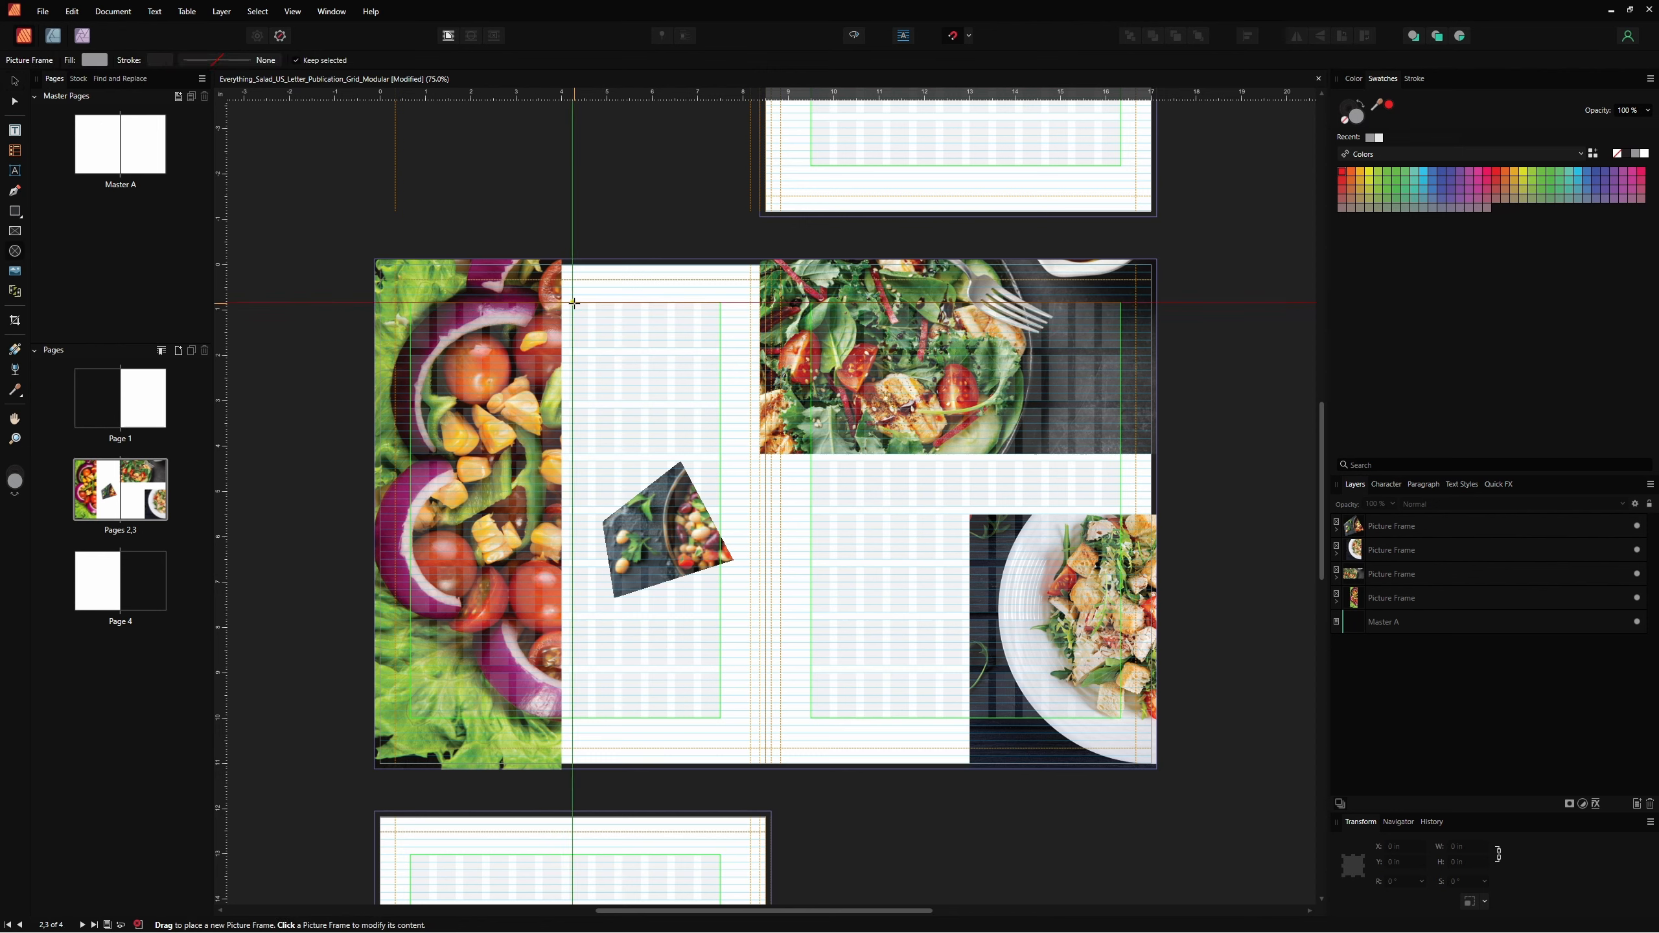
drag(574, 303, 745, 416)
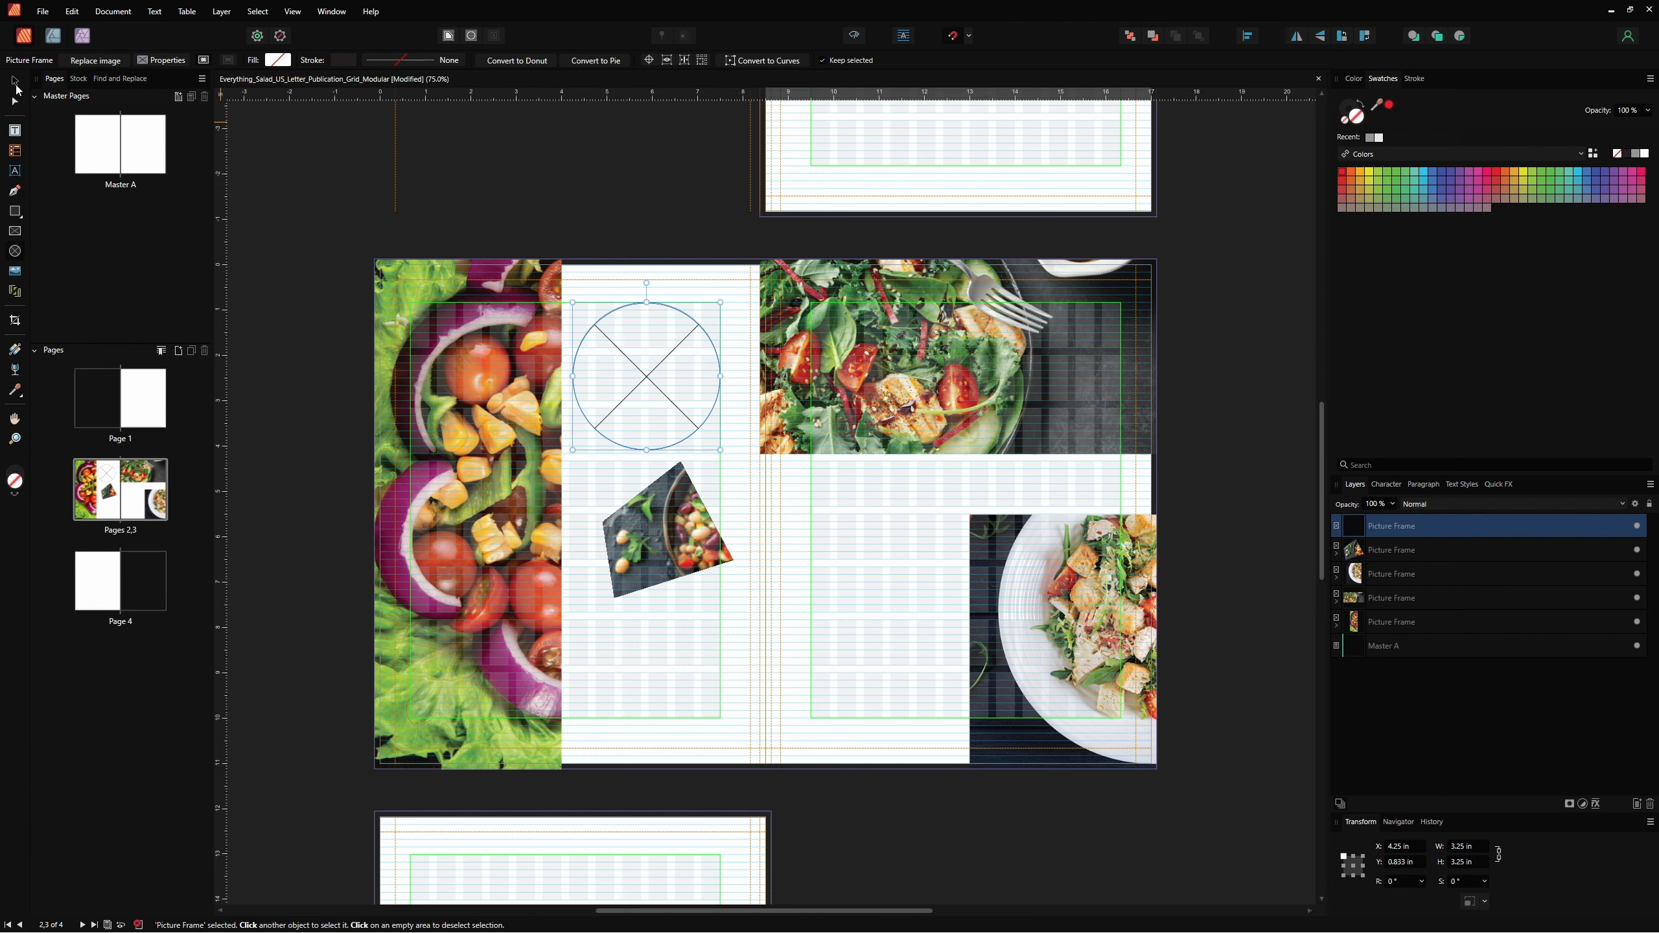
click(43, 12)
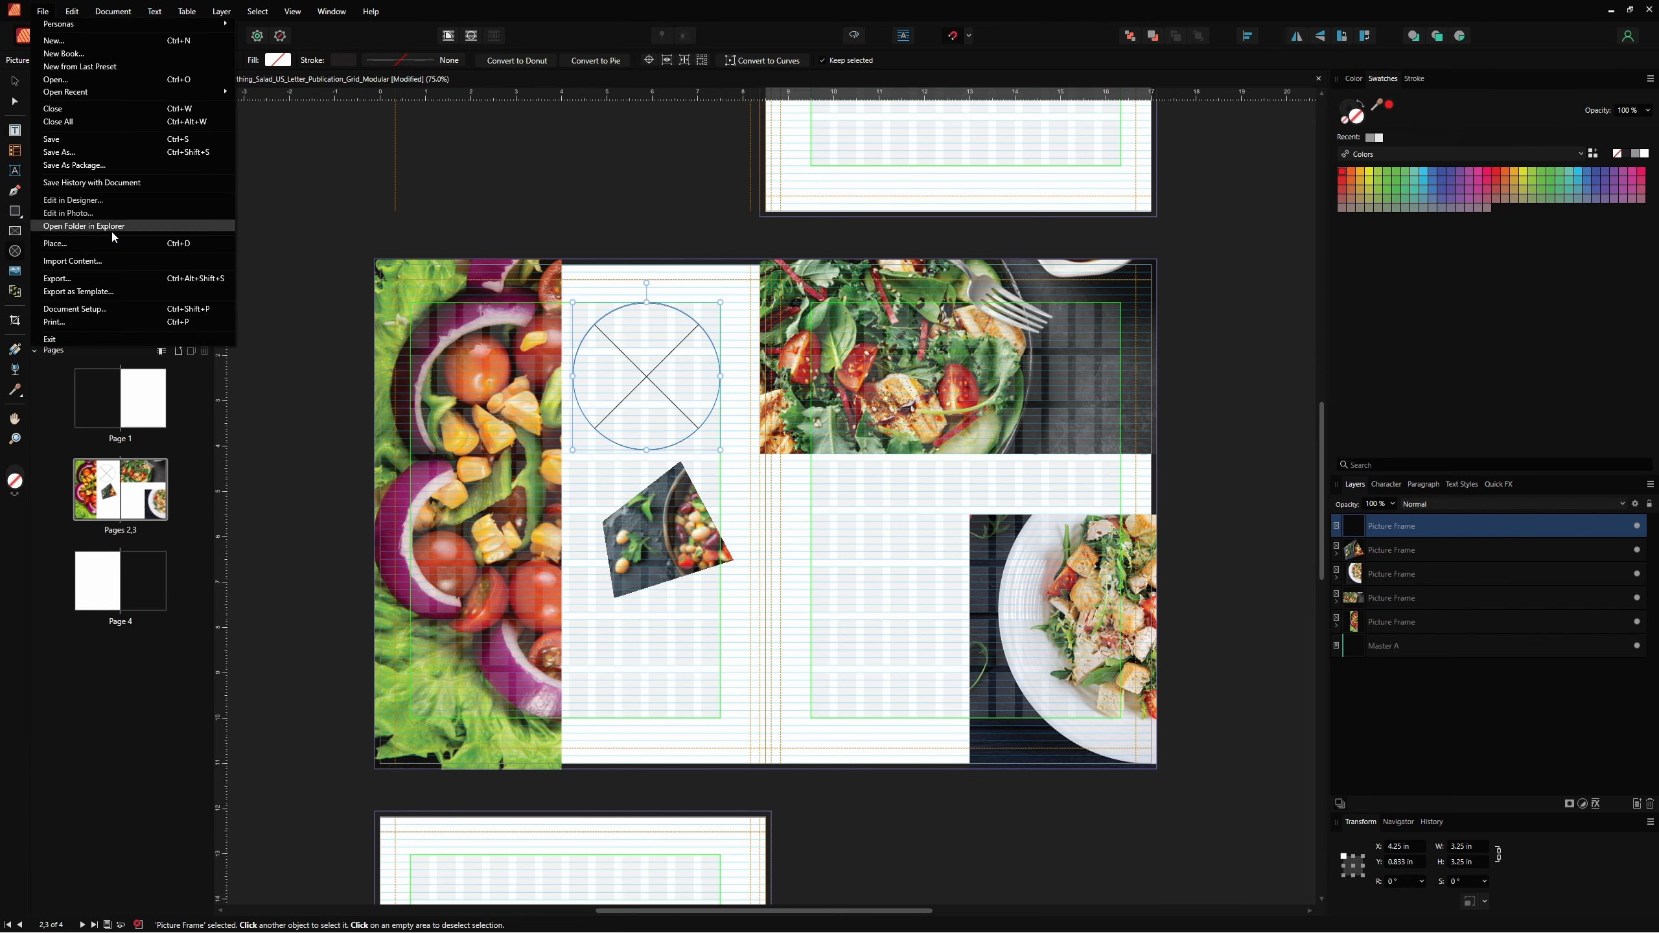
click(96, 249)
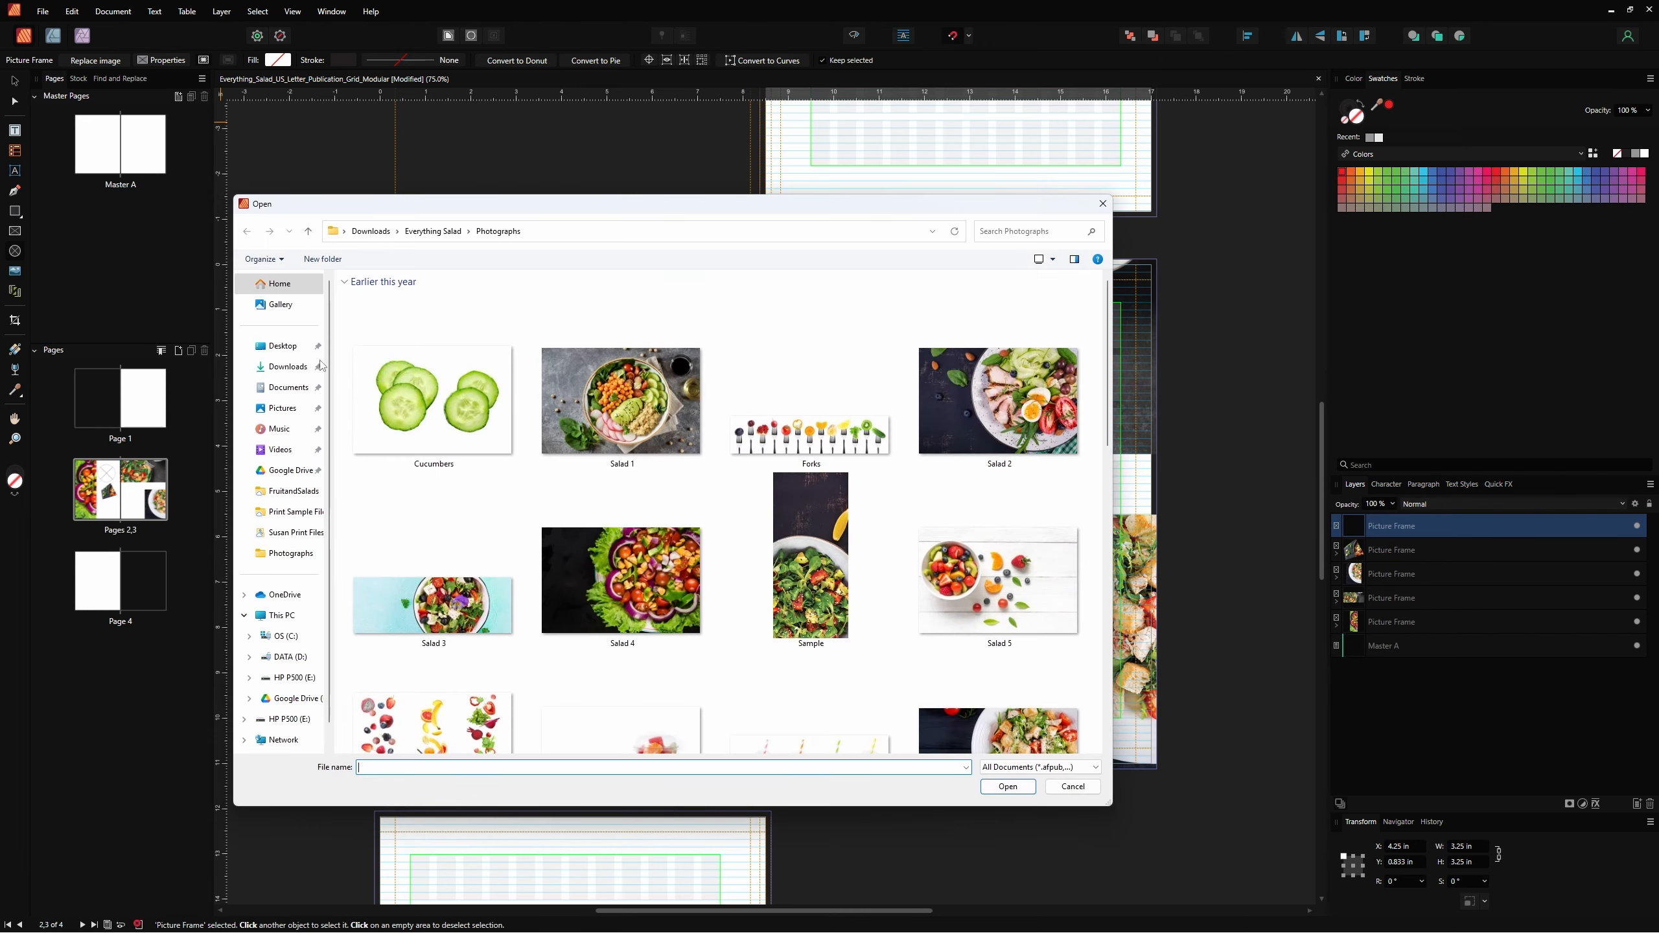
scroll(766, 508, down, 5)
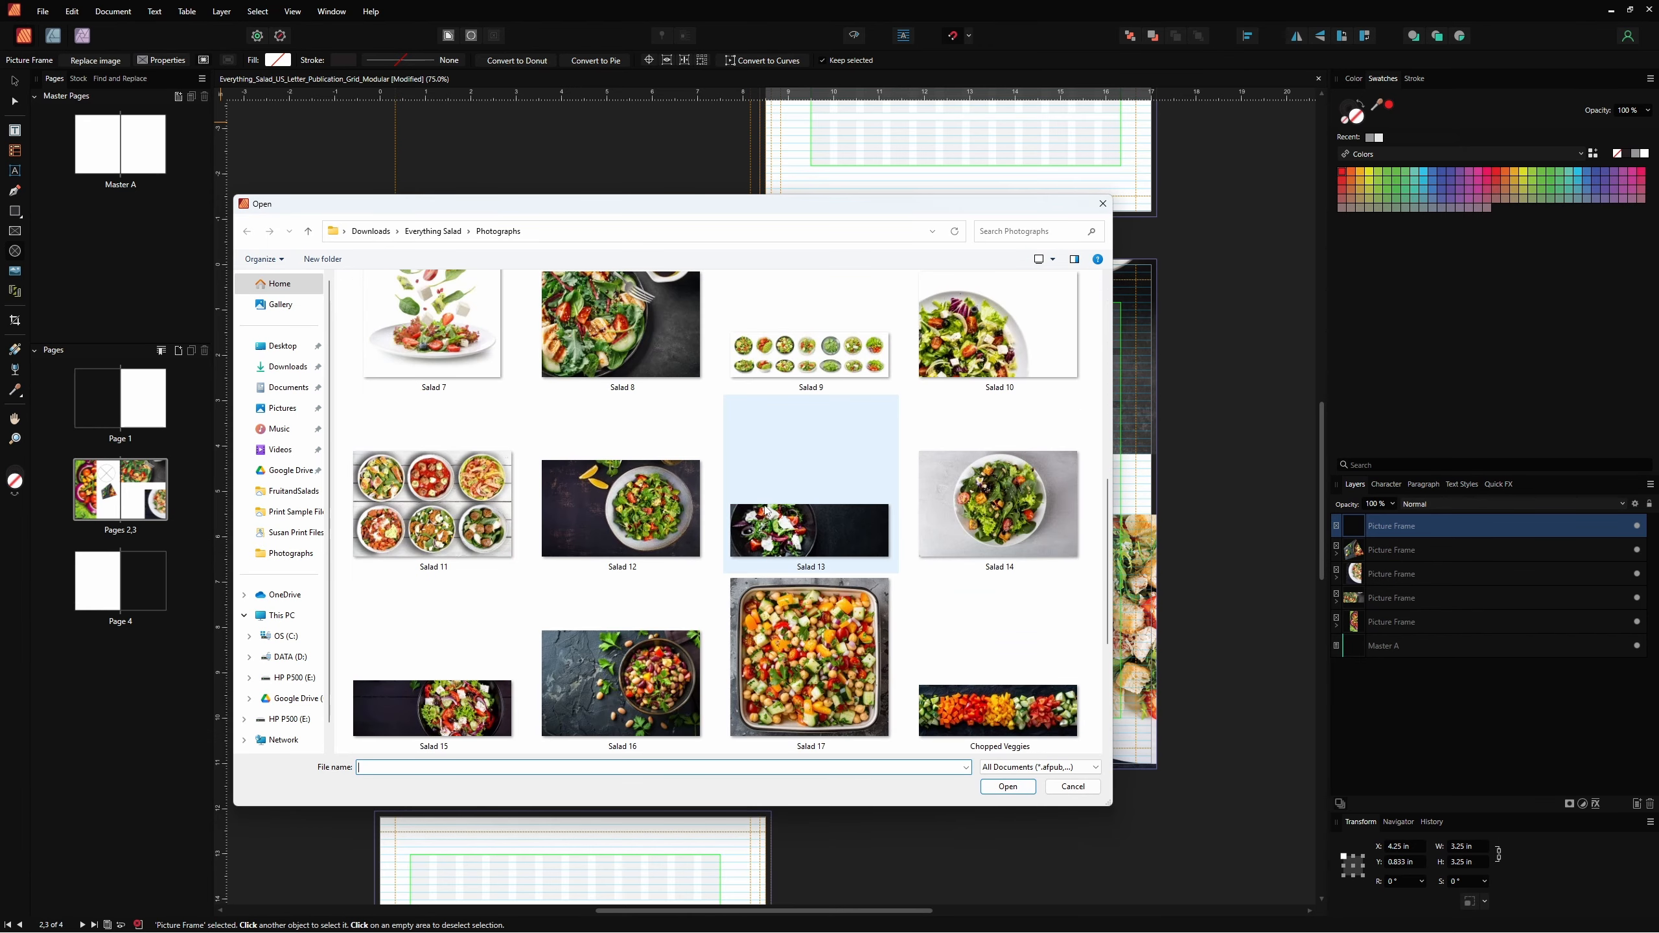
click(681, 542)
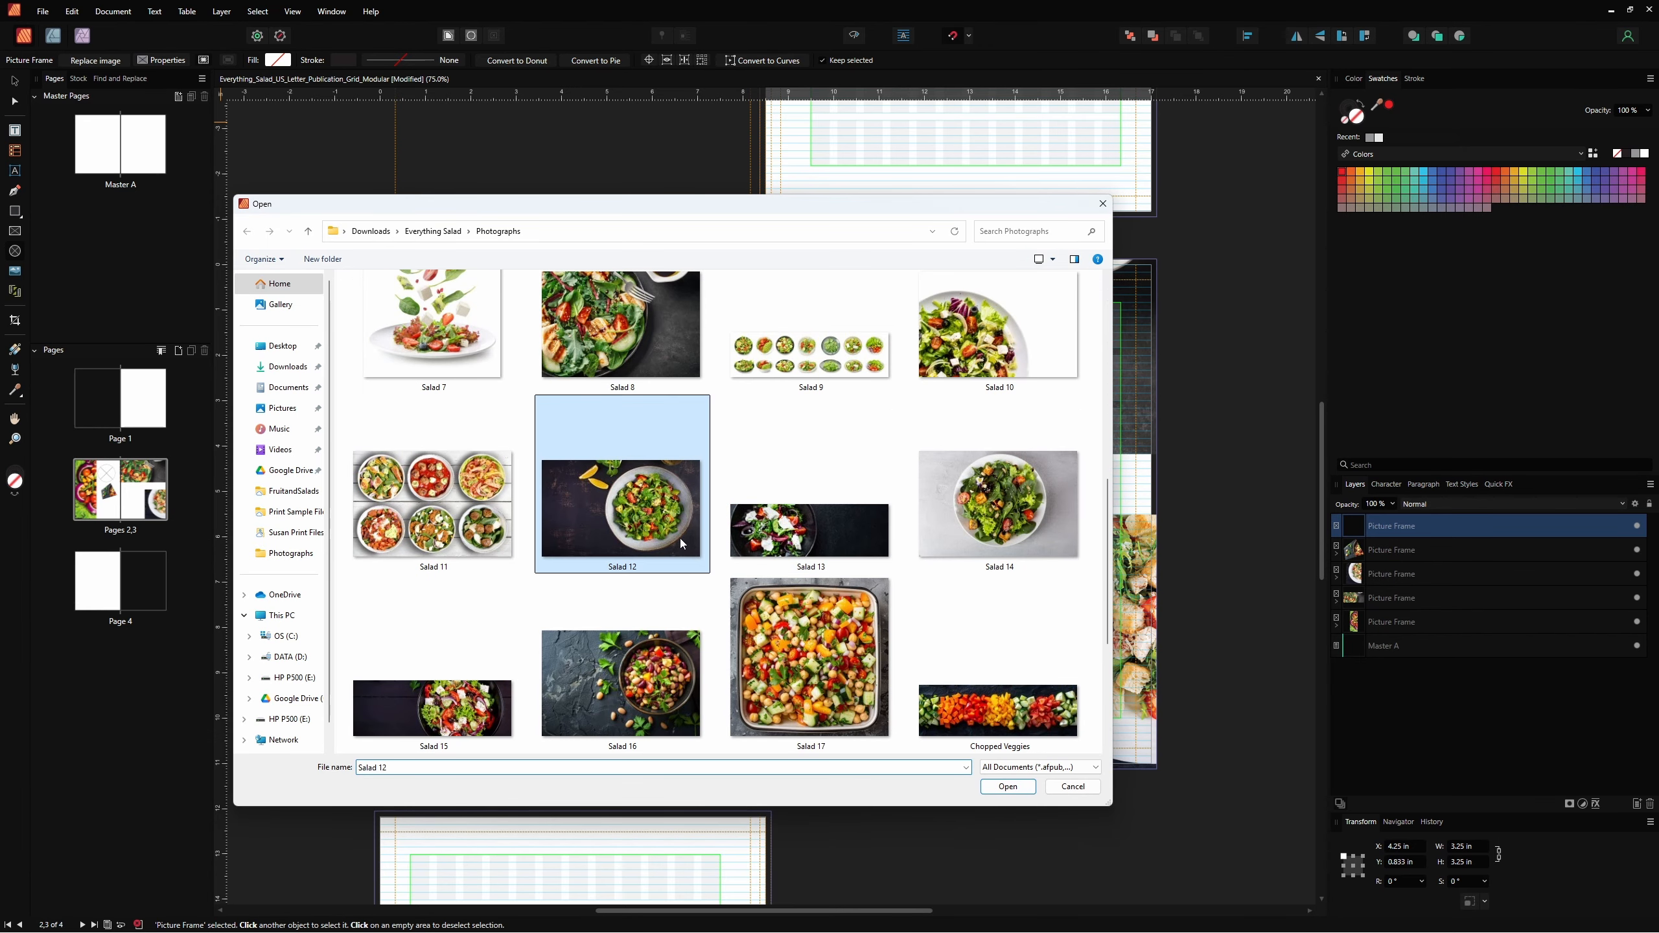
click(999, 786)
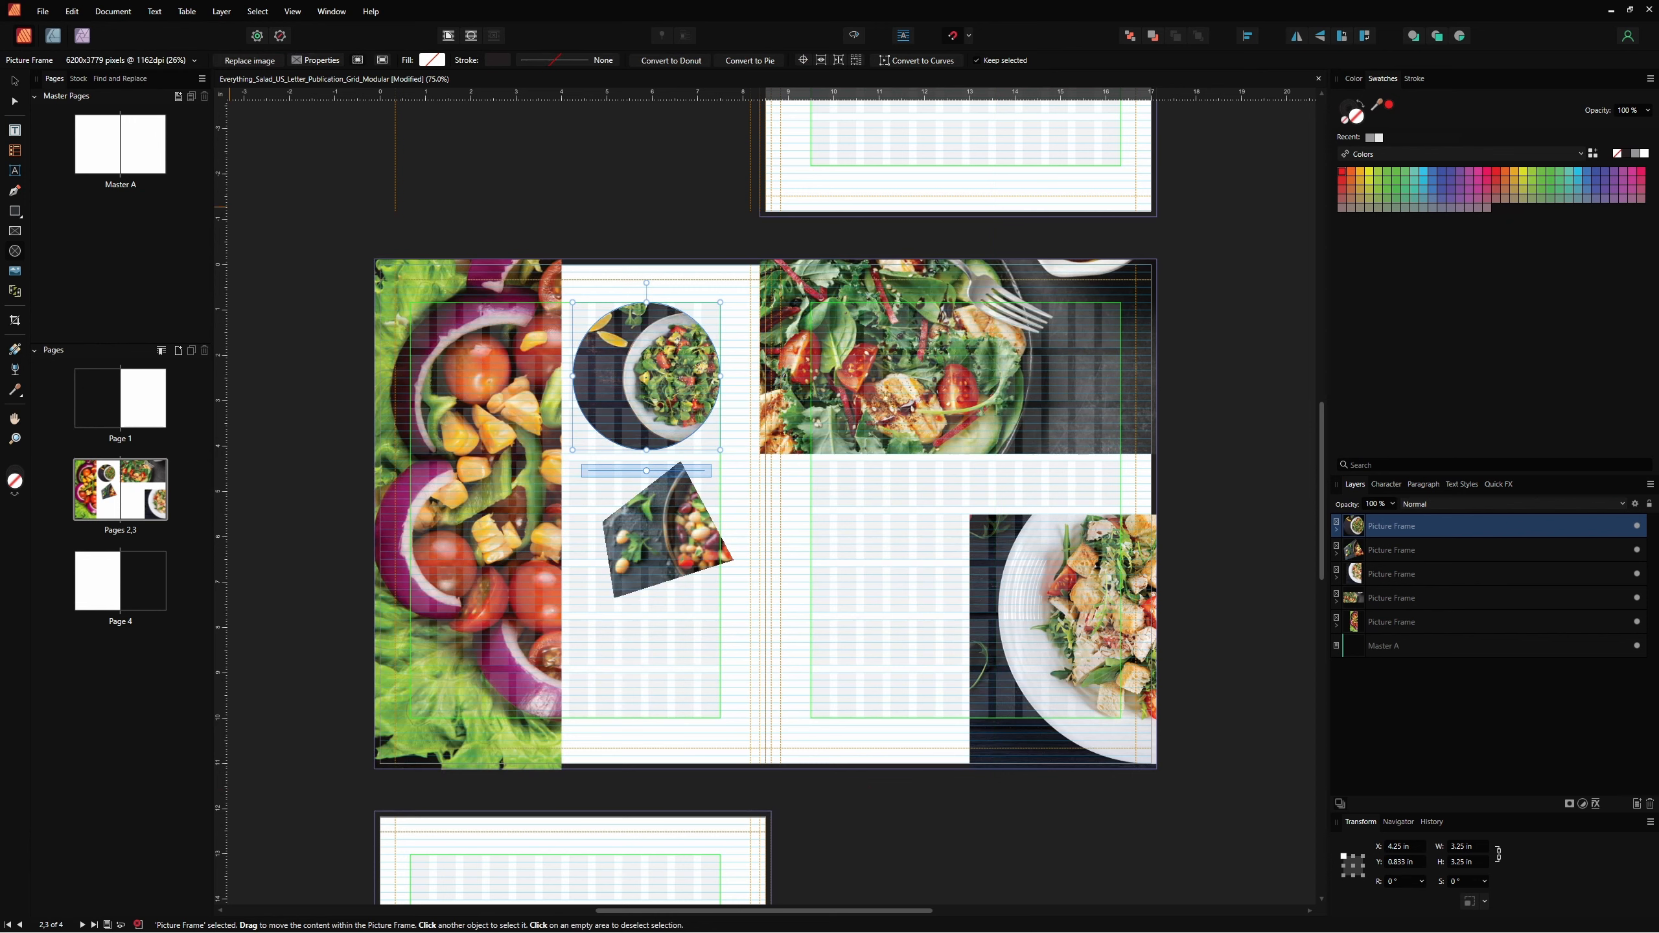
click(15, 81)
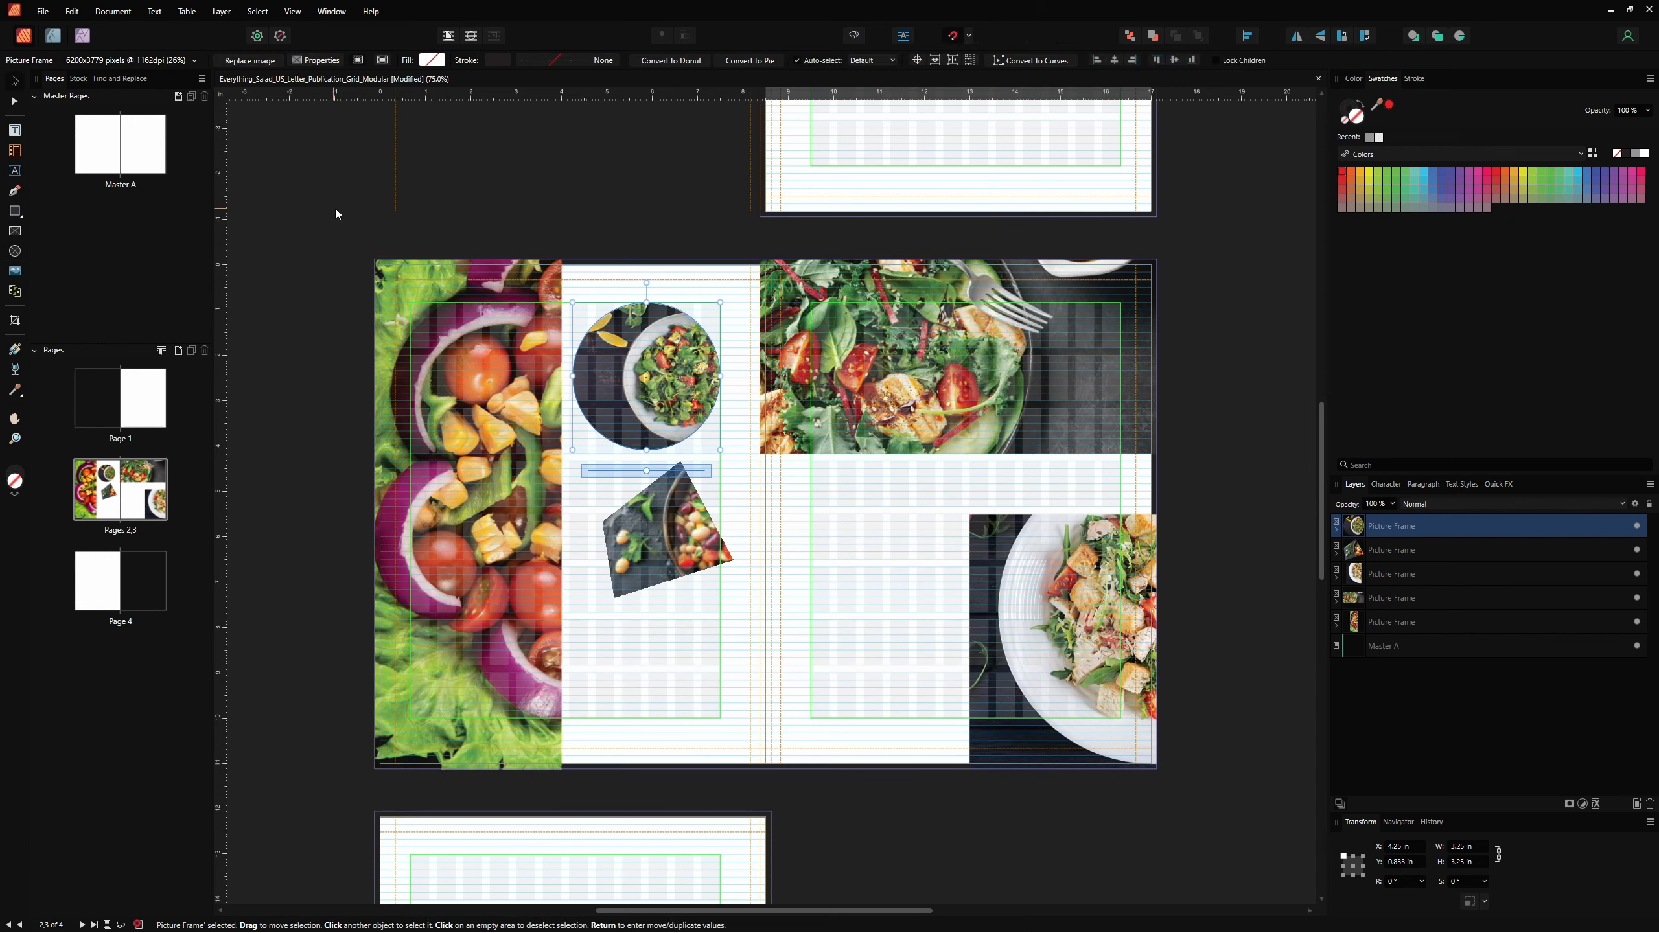
click(478, 215)
click(621, 342)
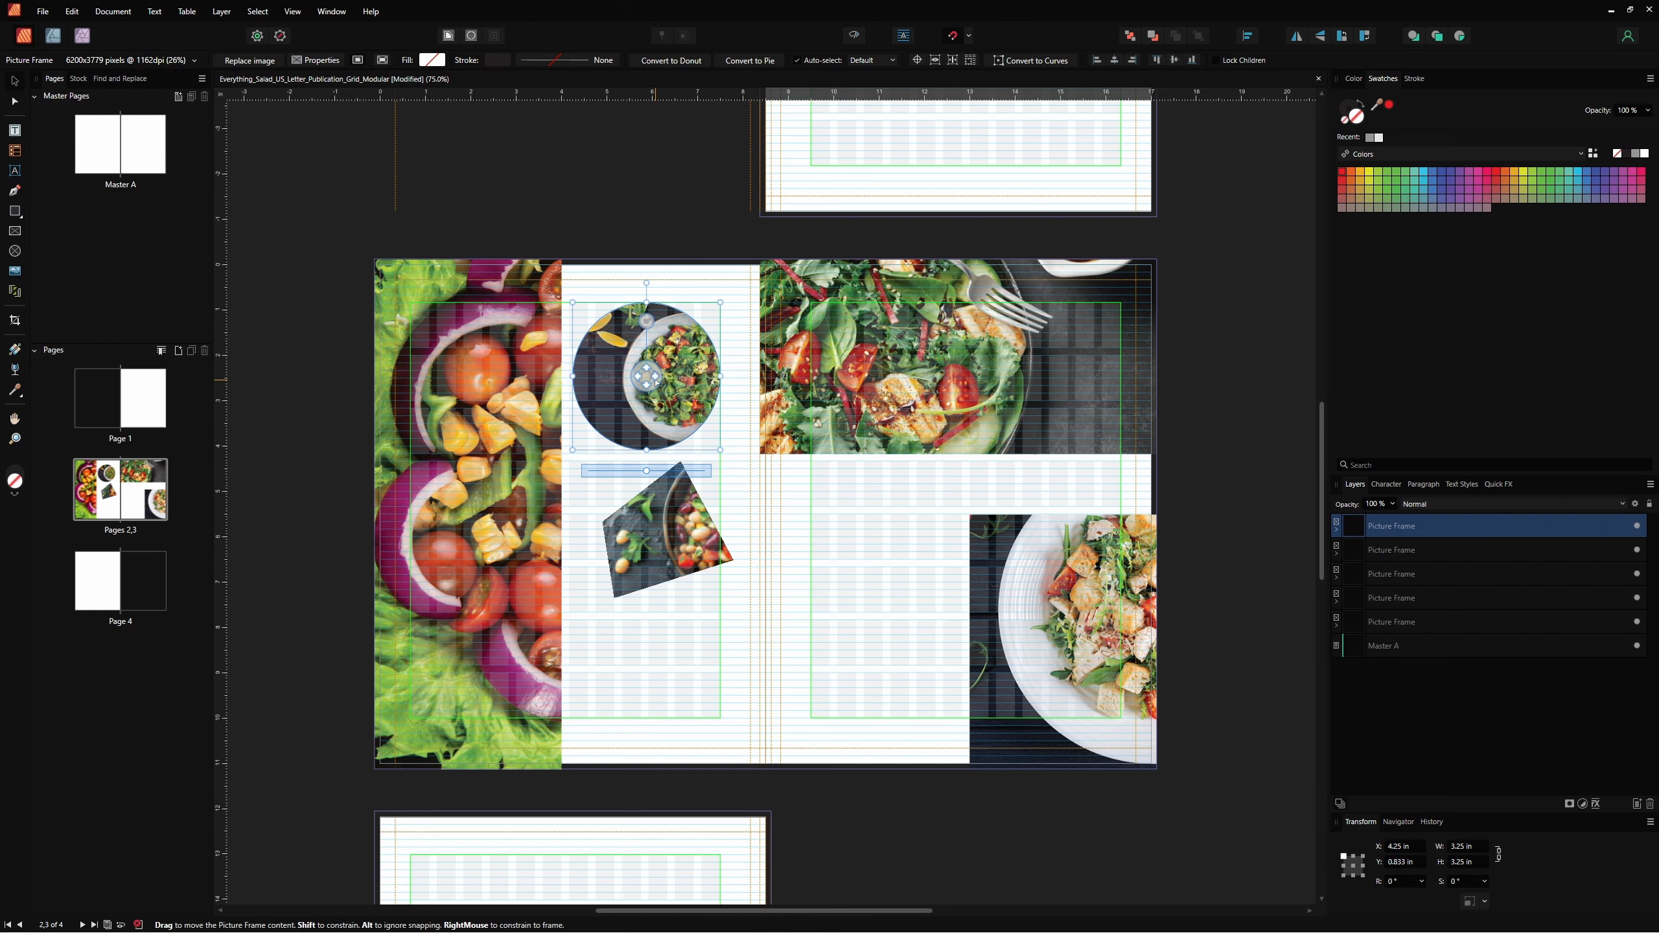
click(642, 283)
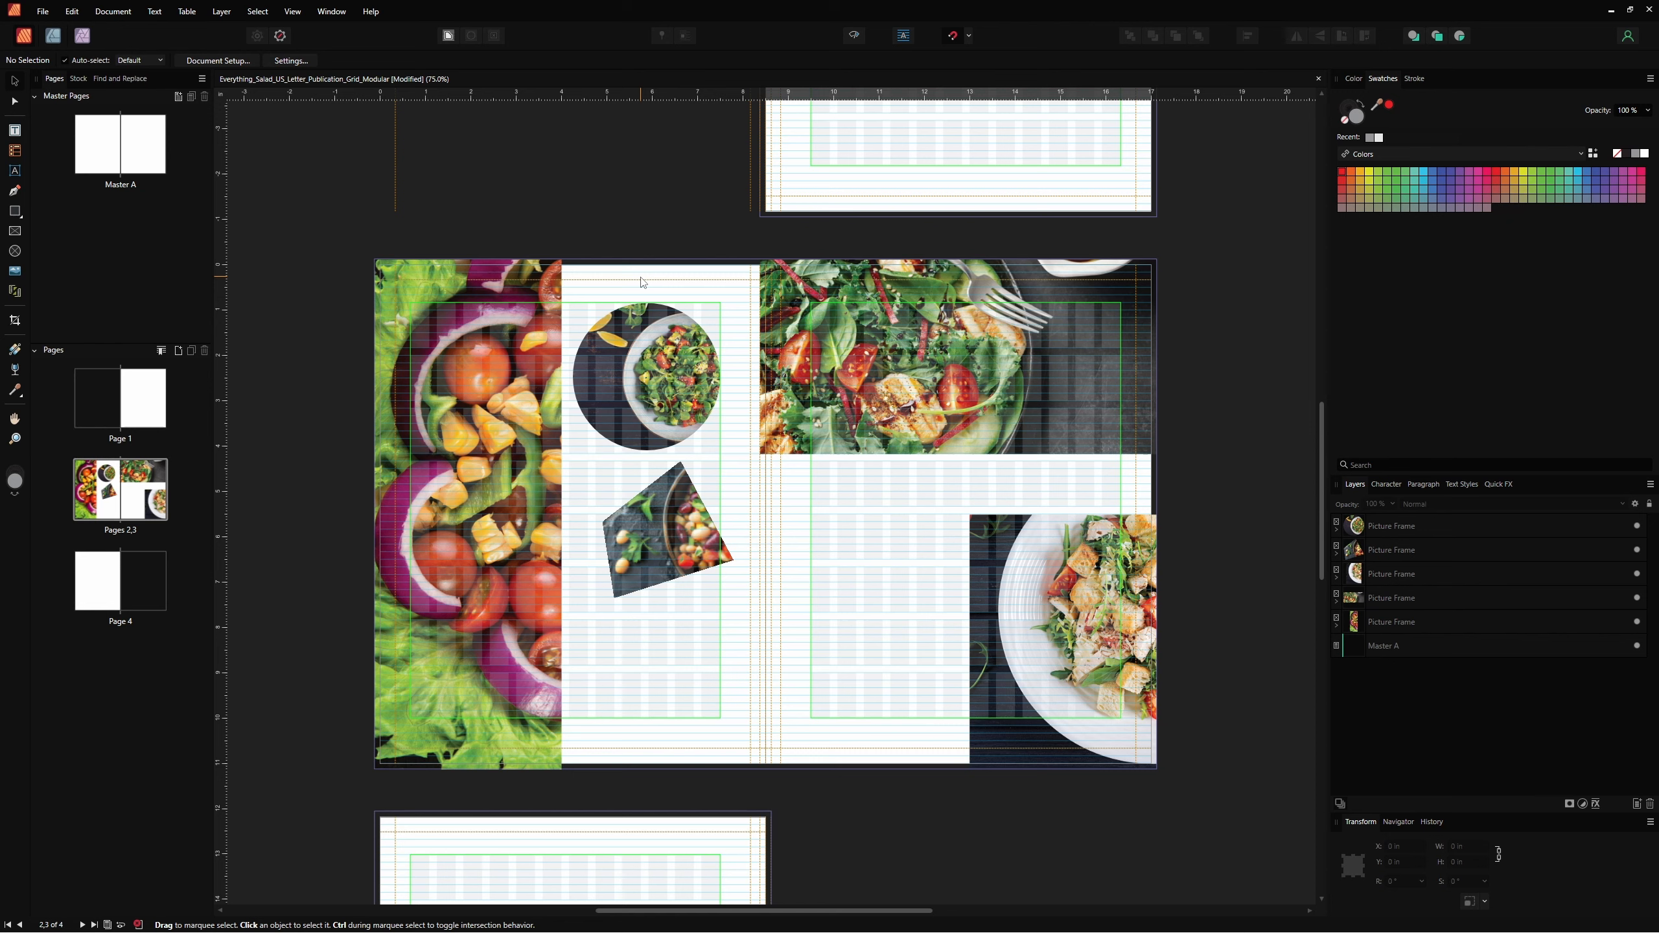
Replace the image in the left page's tall picture frame with the Salad 2 photo.
click(504, 273)
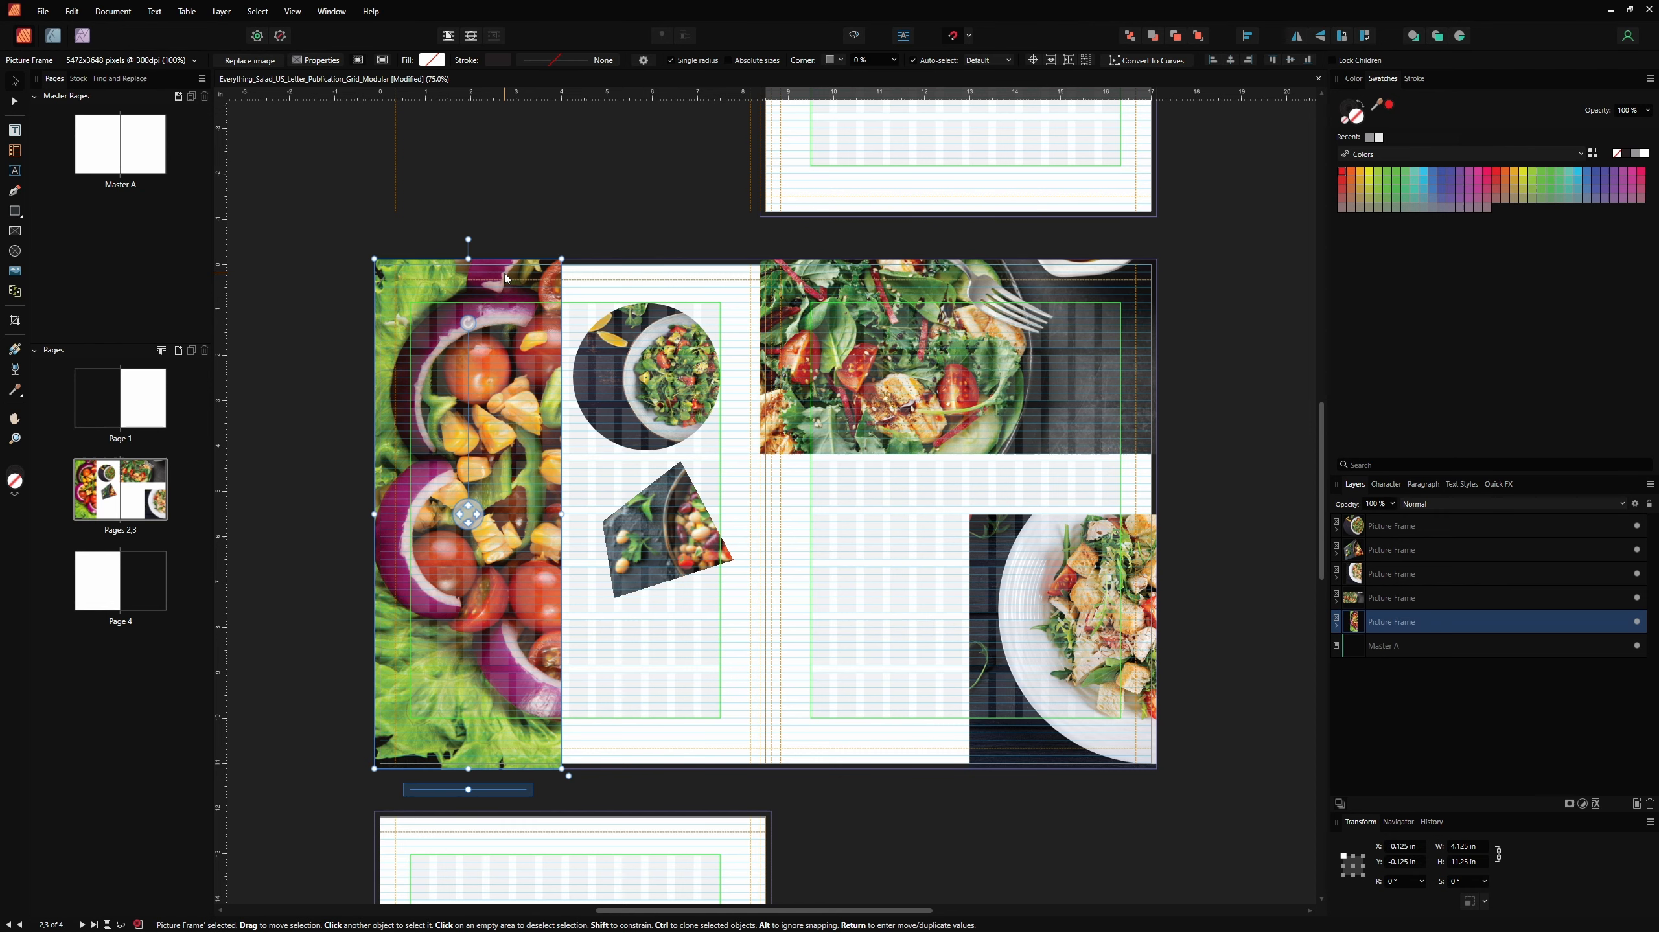
click(266, 63)
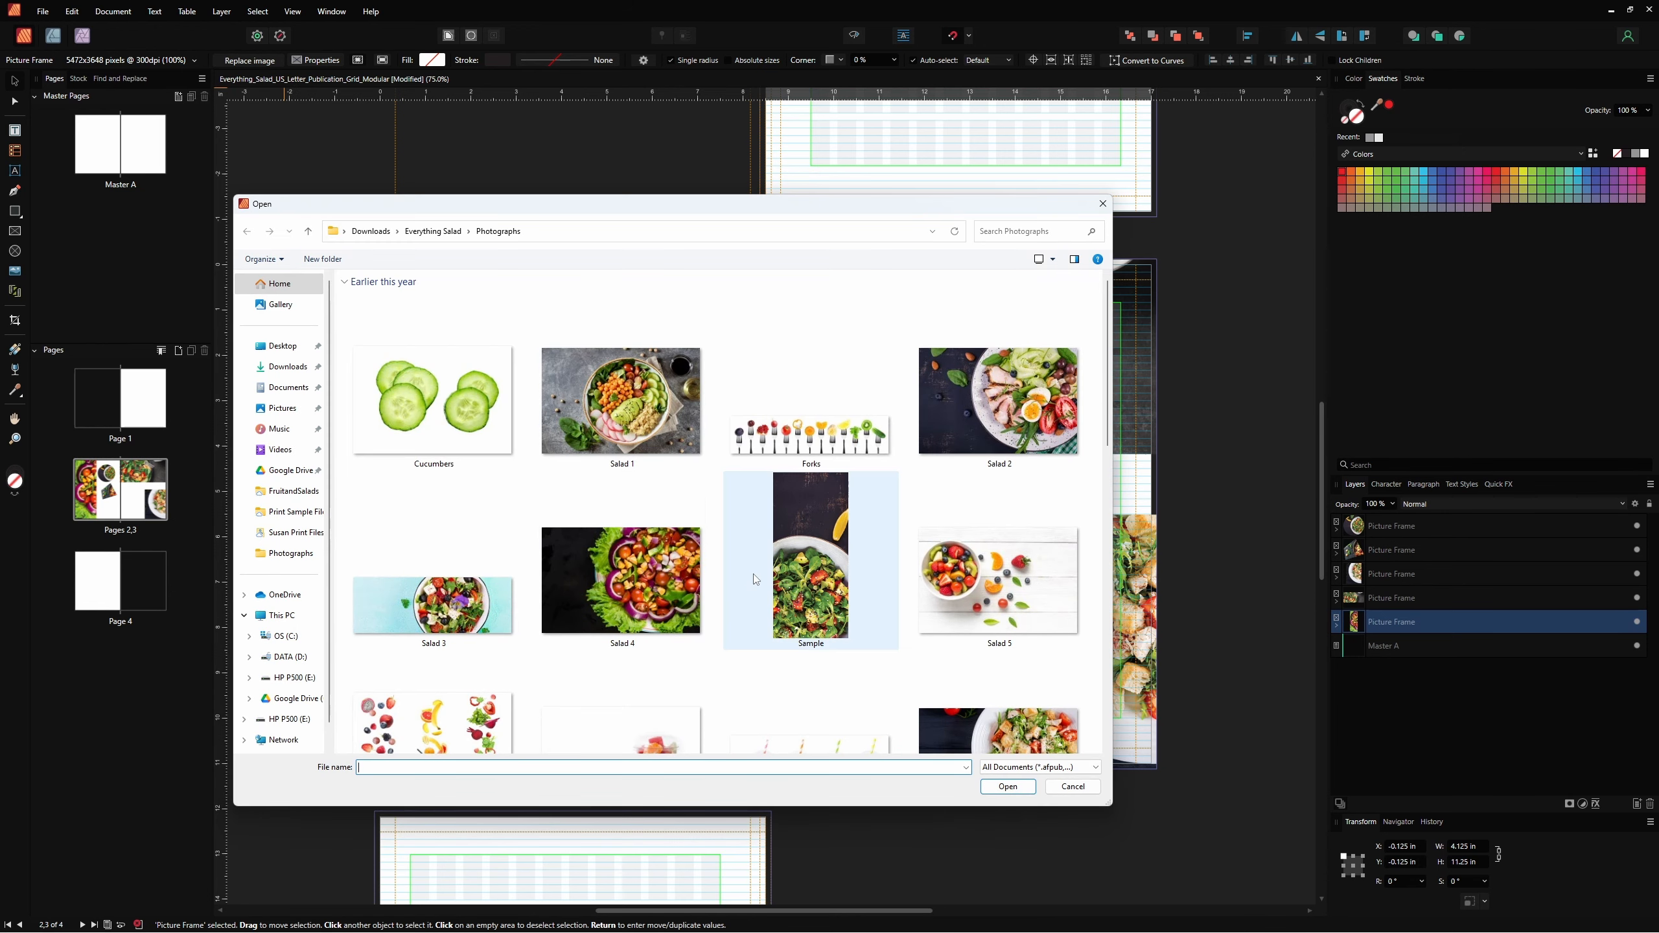
scroll(810, 556, down, 1)
click(941, 340)
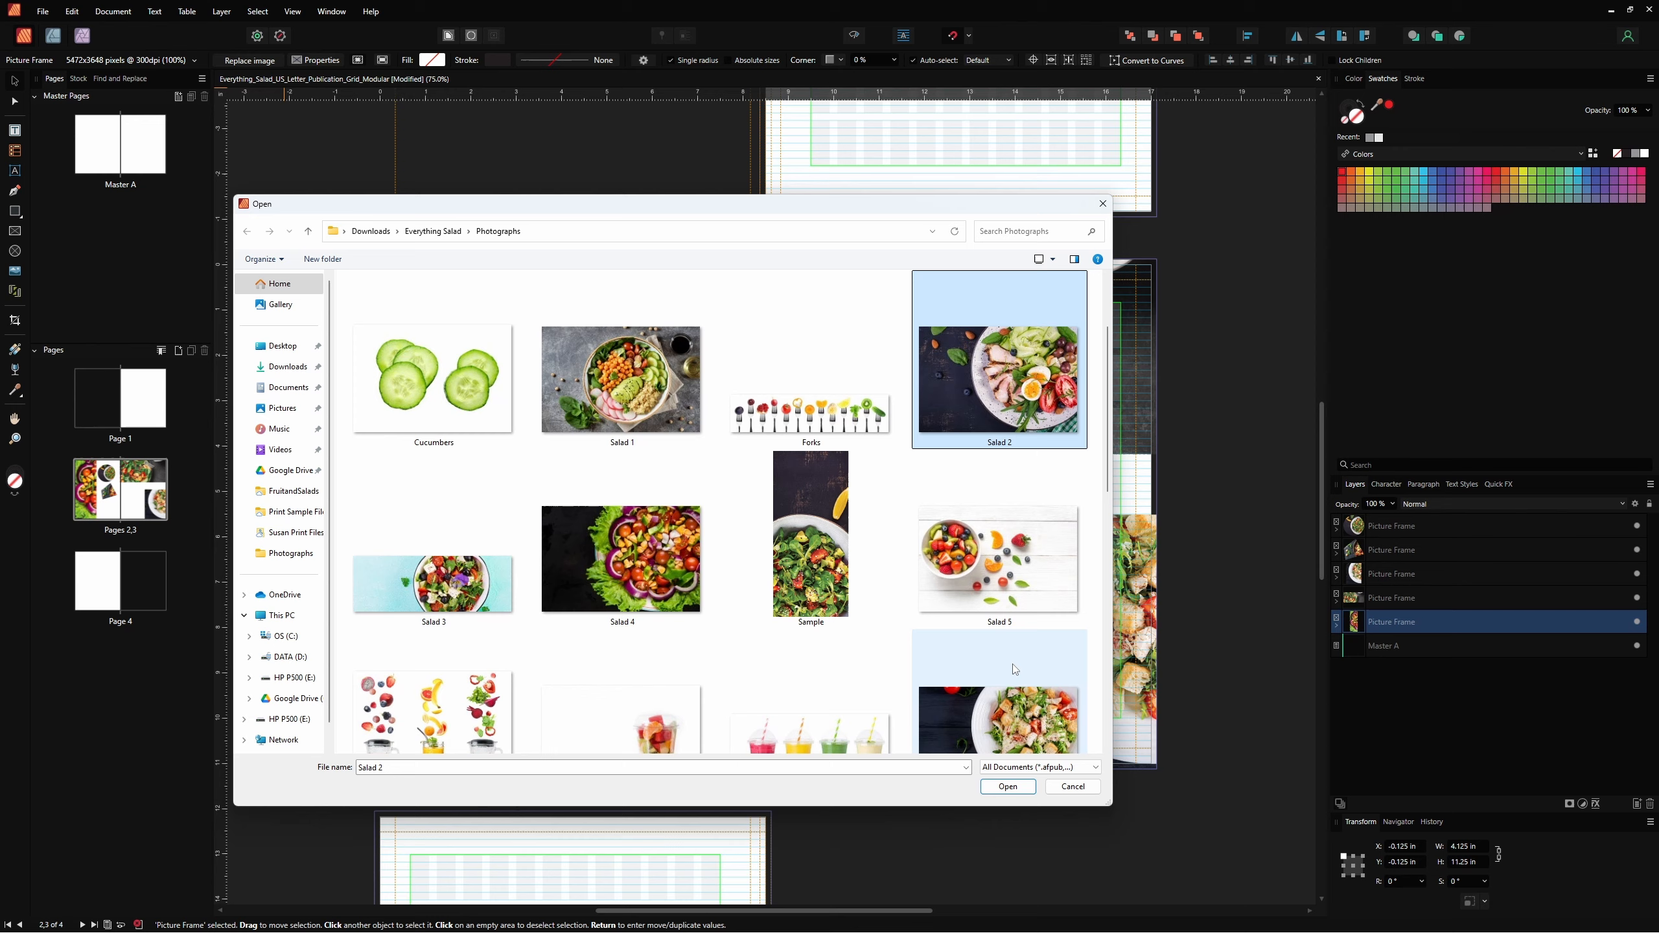
click(1000, 784)
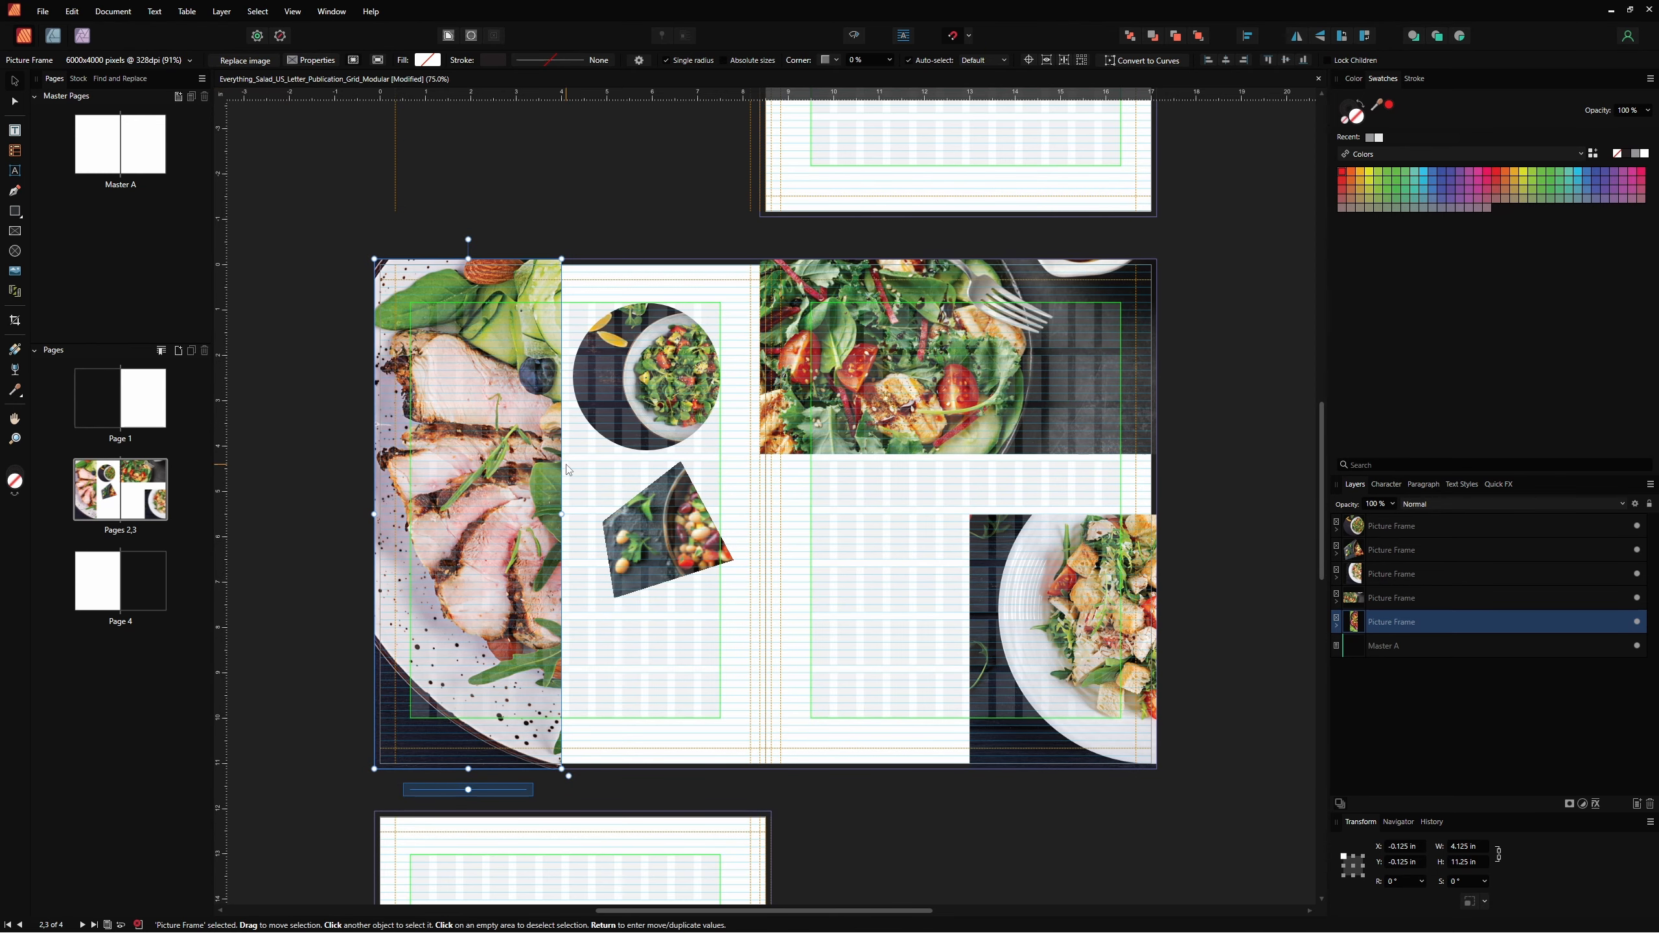
click(443, 218)
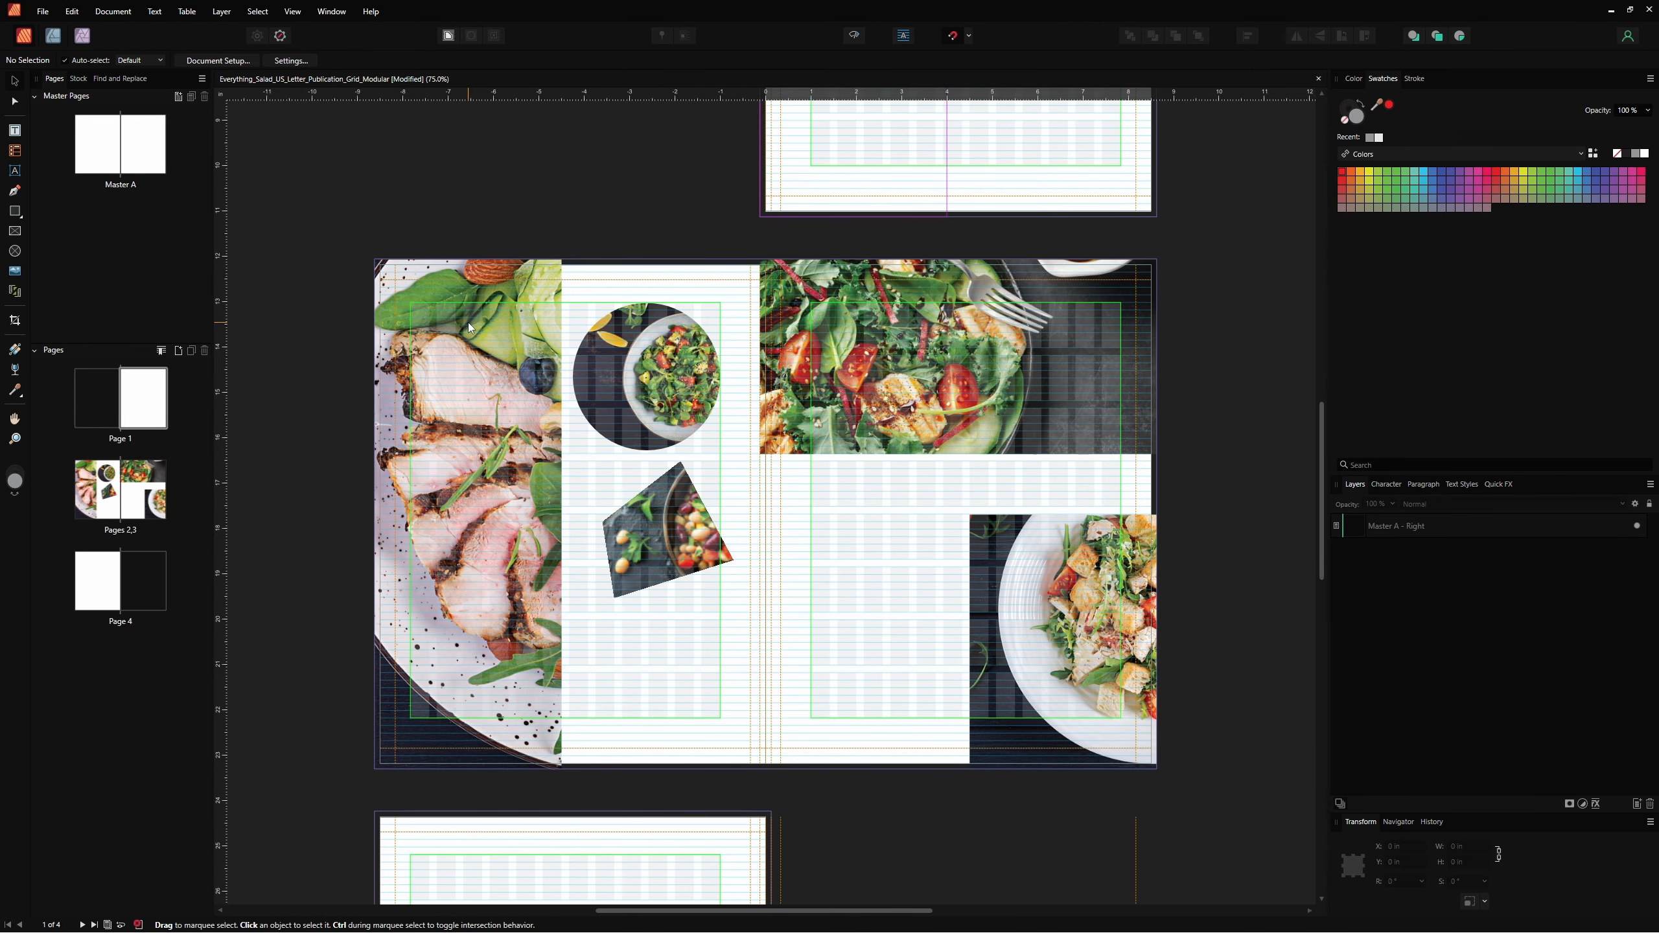
Shift the Salad 2 photo leftward within its tall frame to bring the egg half into the crop.
click(481, 391)
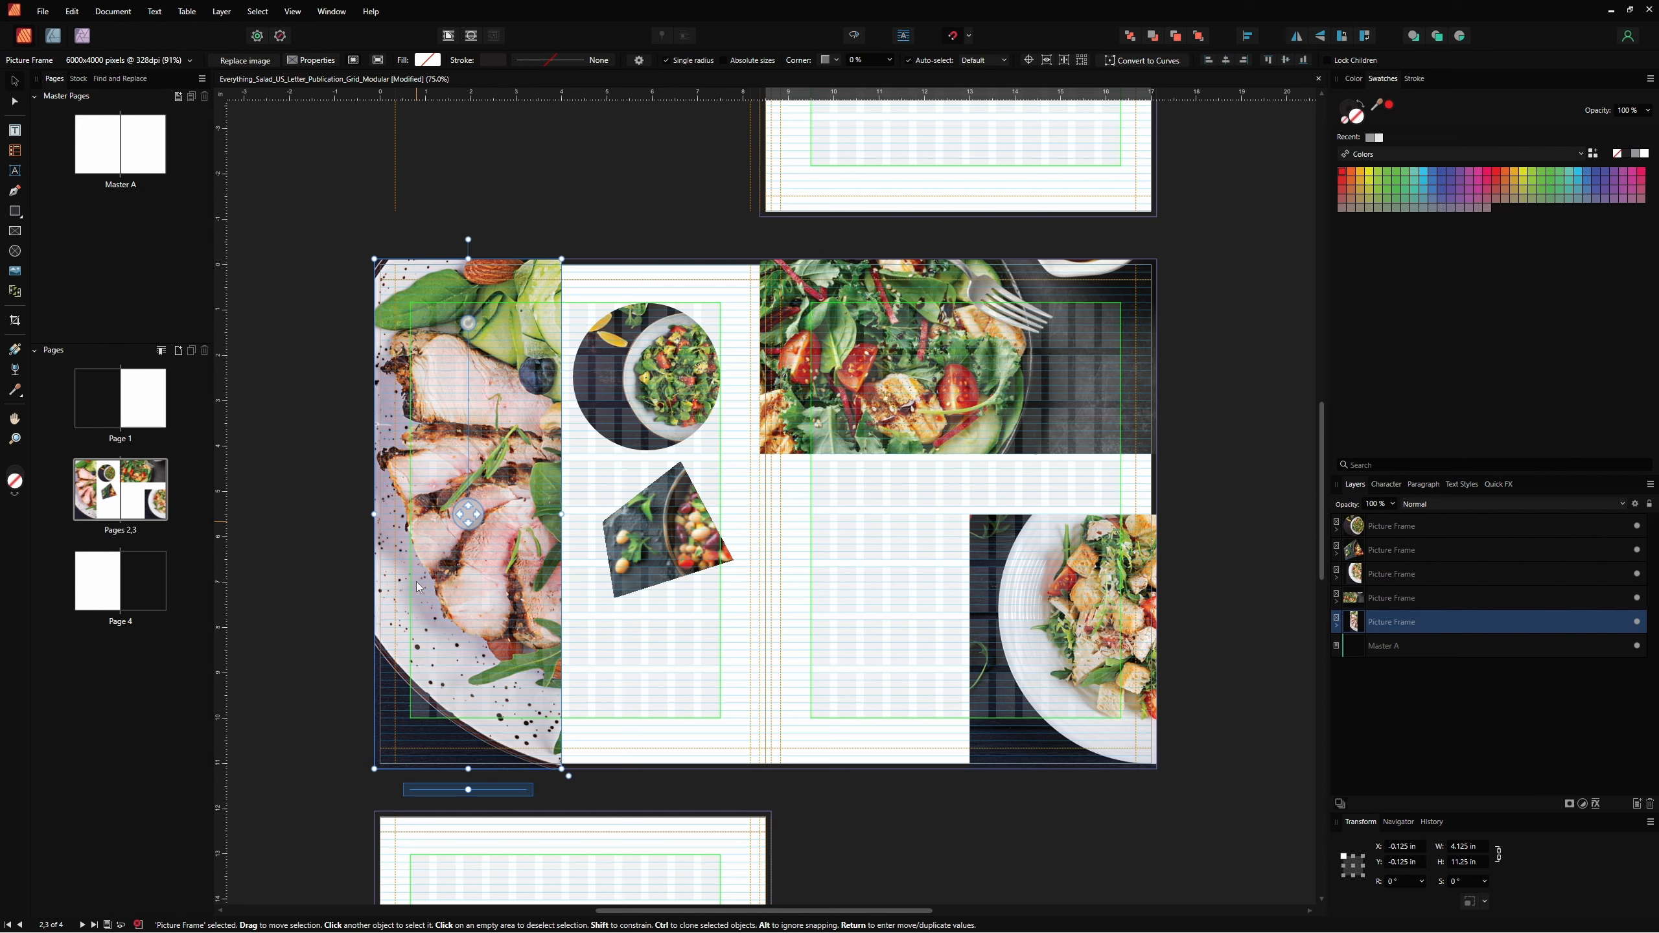
drag(469, 790, 468, 790)
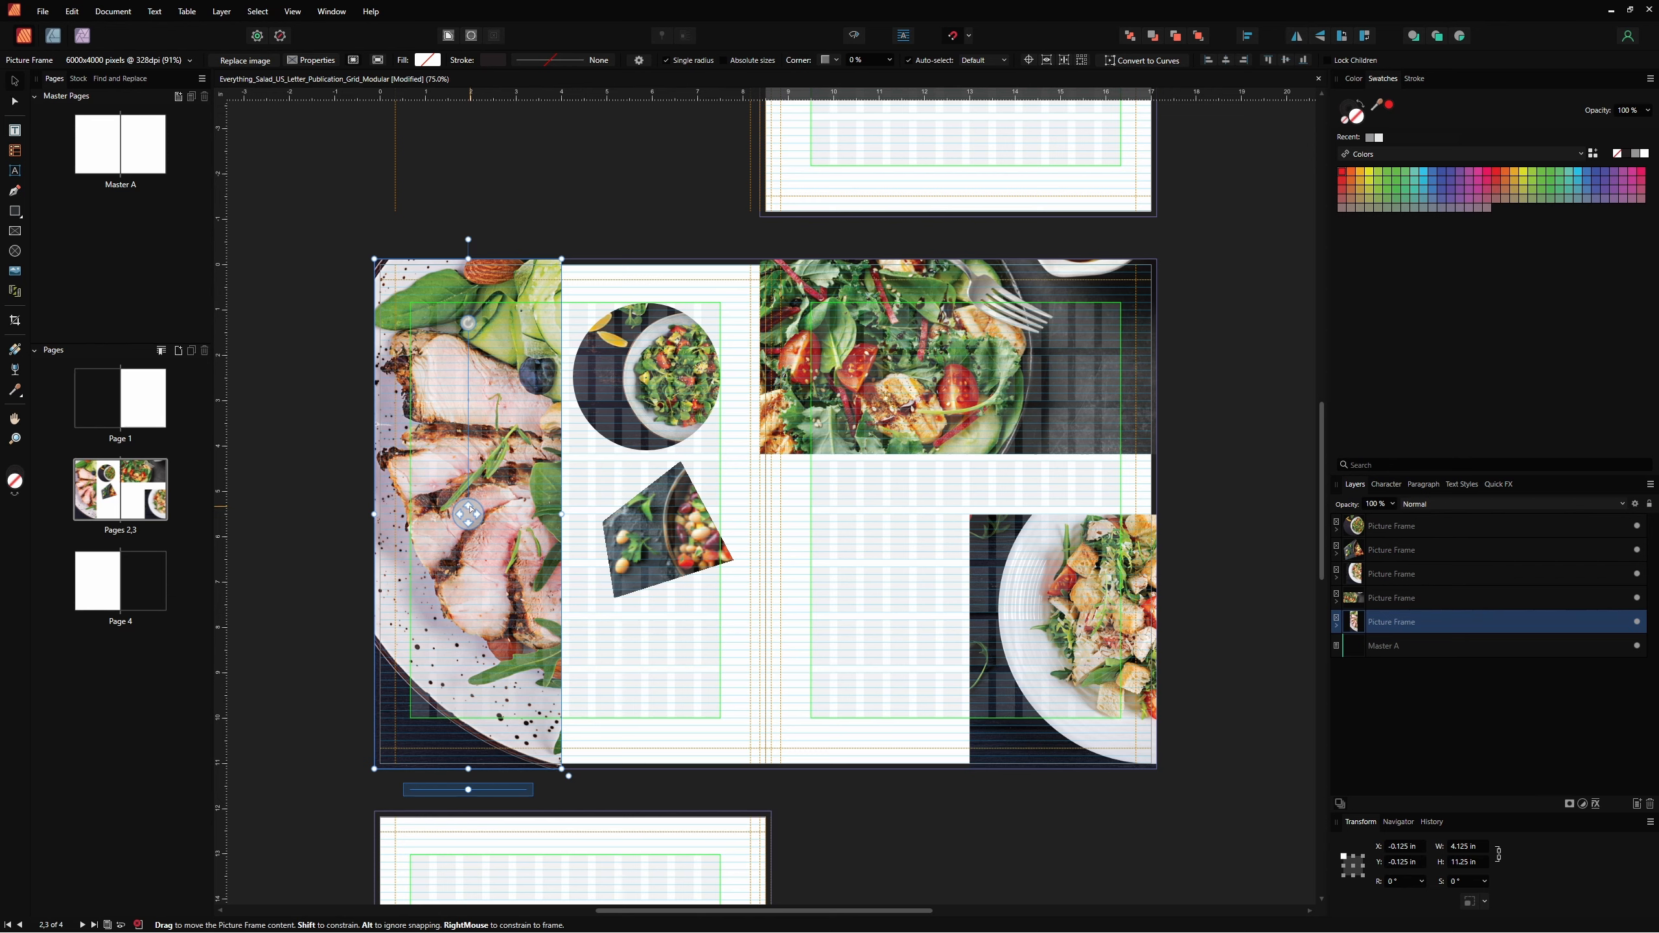
drag(469, 514, 390, 510)
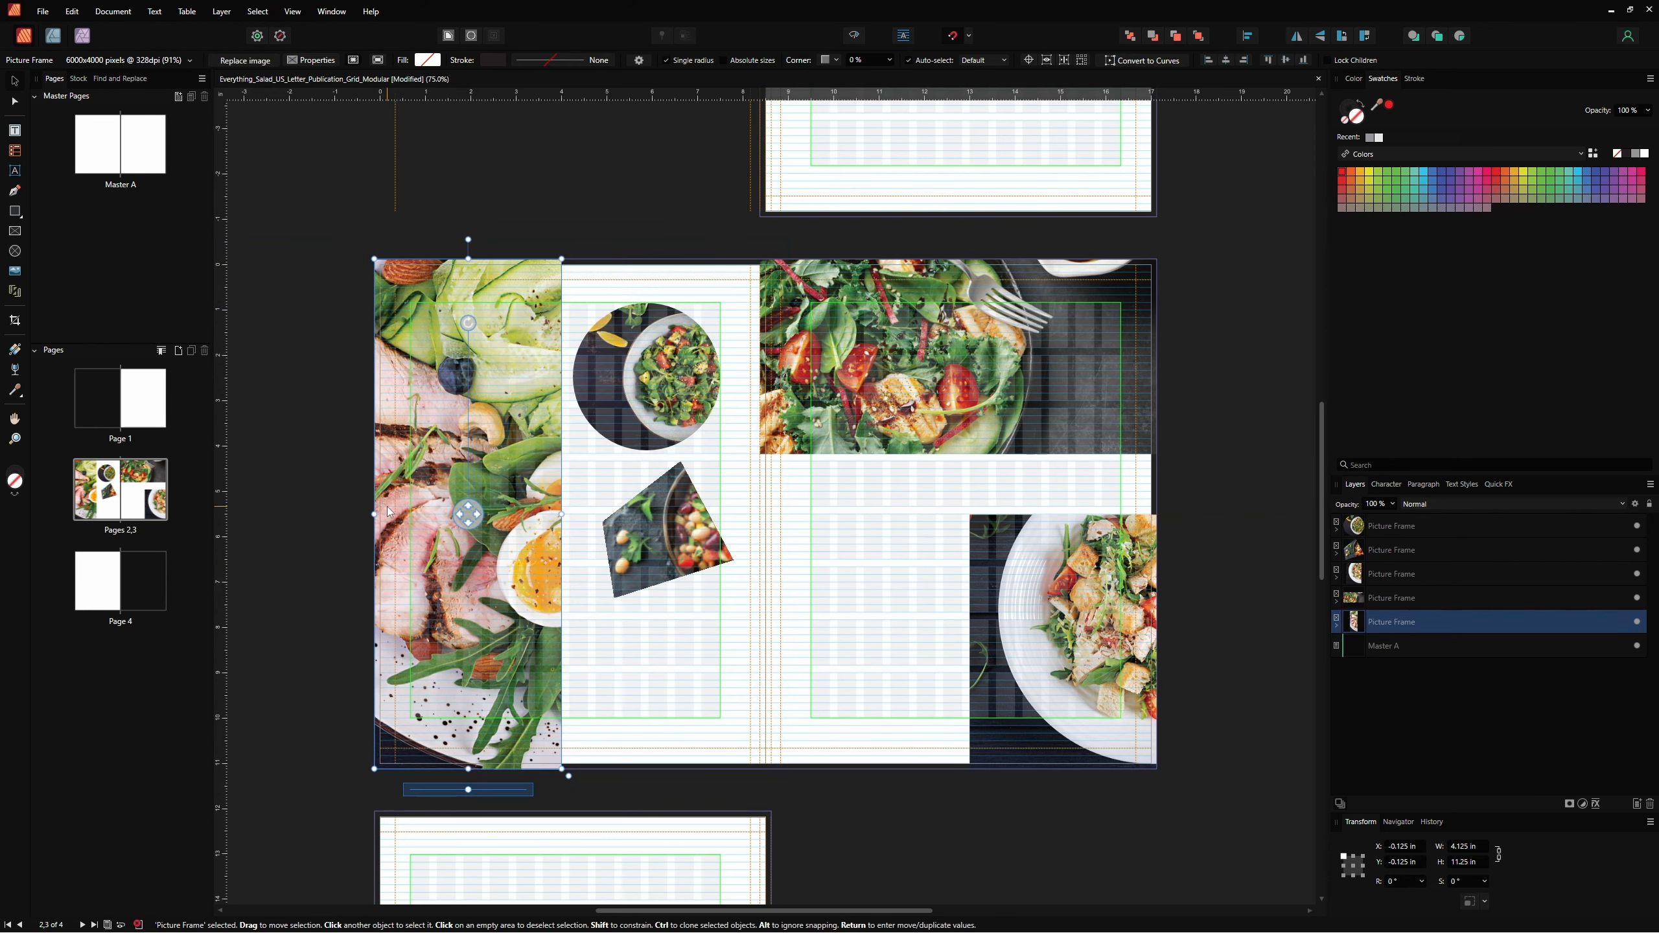
click(772, 537)
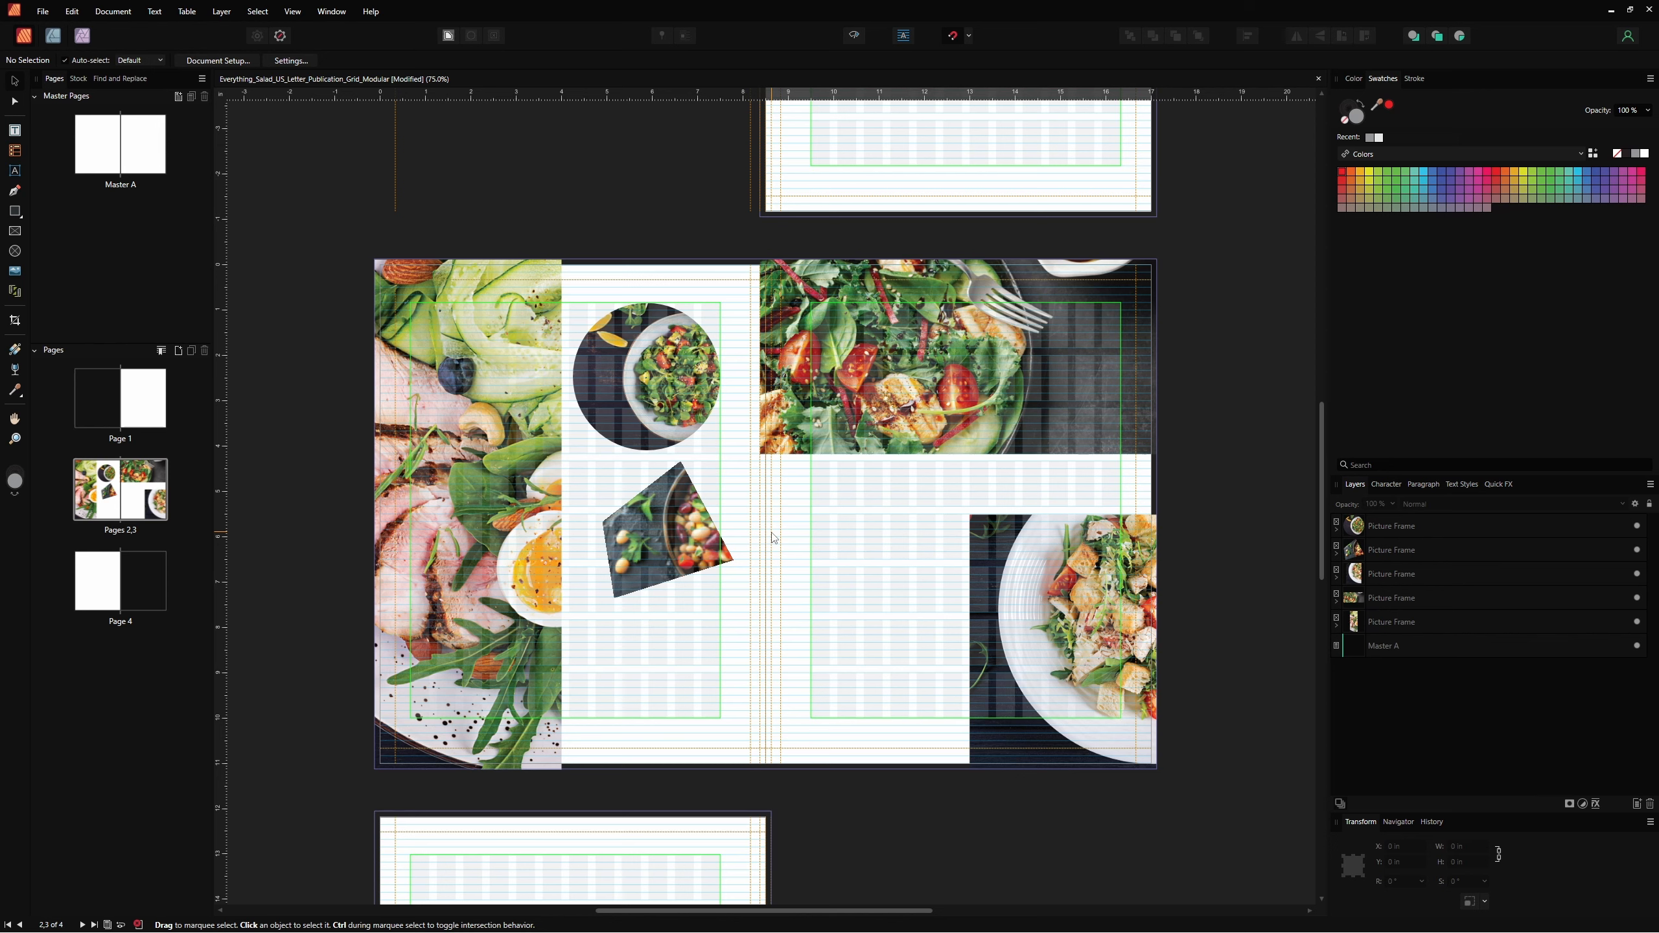